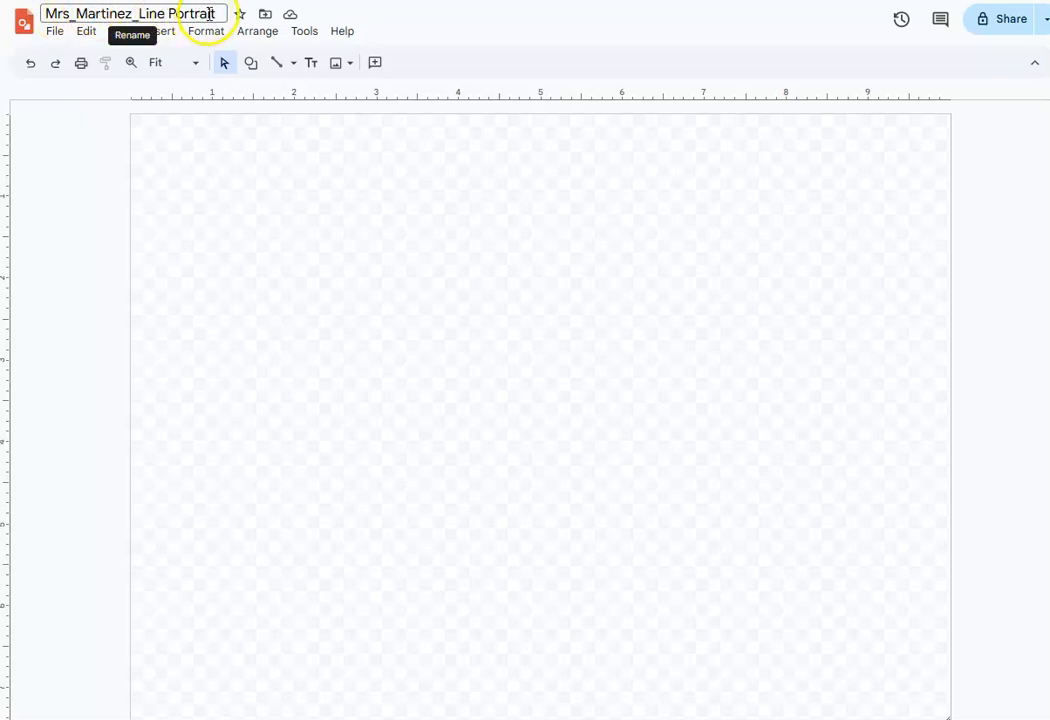
# Step: Insert the portrait photo from the computer's Desktop folder into the blank drawing
pyautogui.click(158, 33)
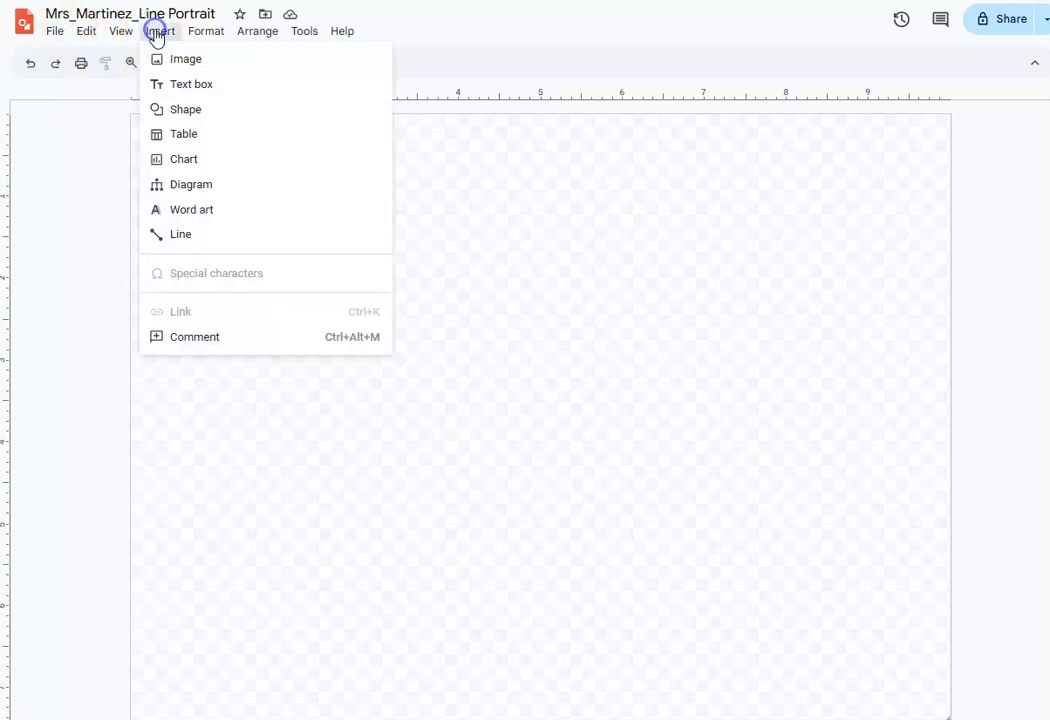
pyautogui.click(165, 62)
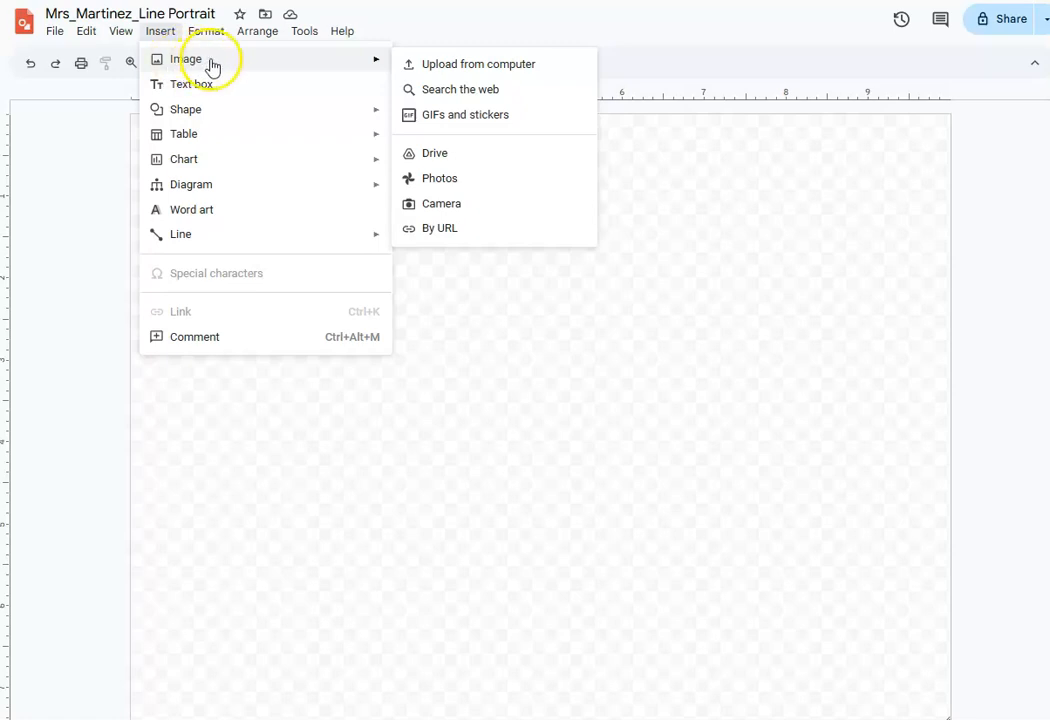
pyautogui.click(499, 70)
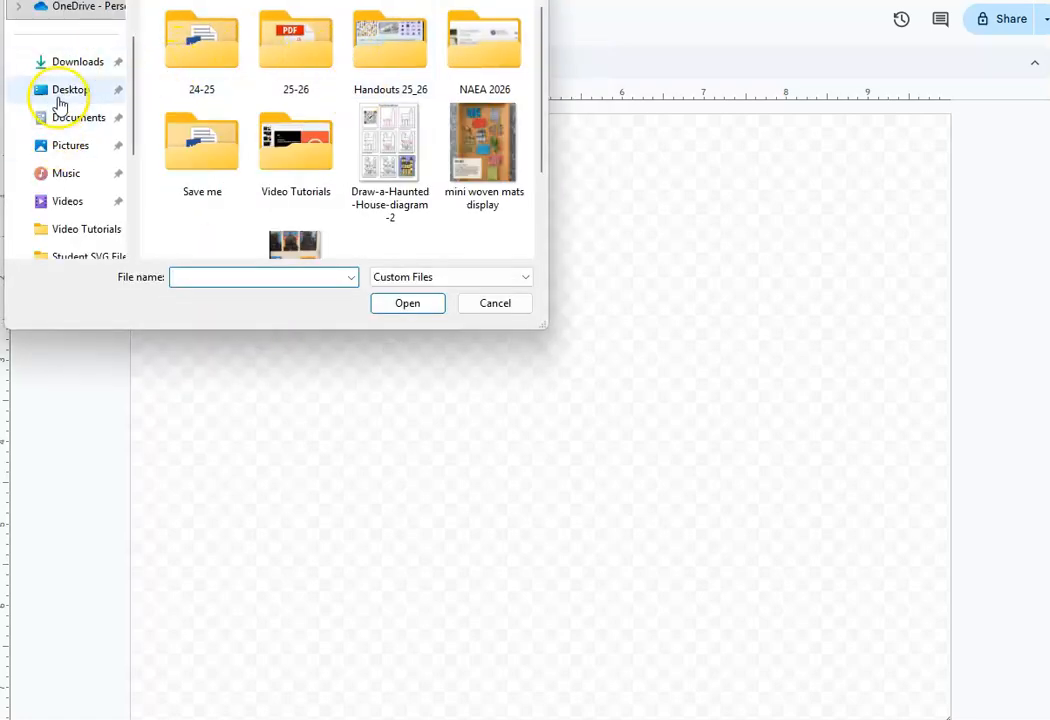
pyautogui.click(68, 92)
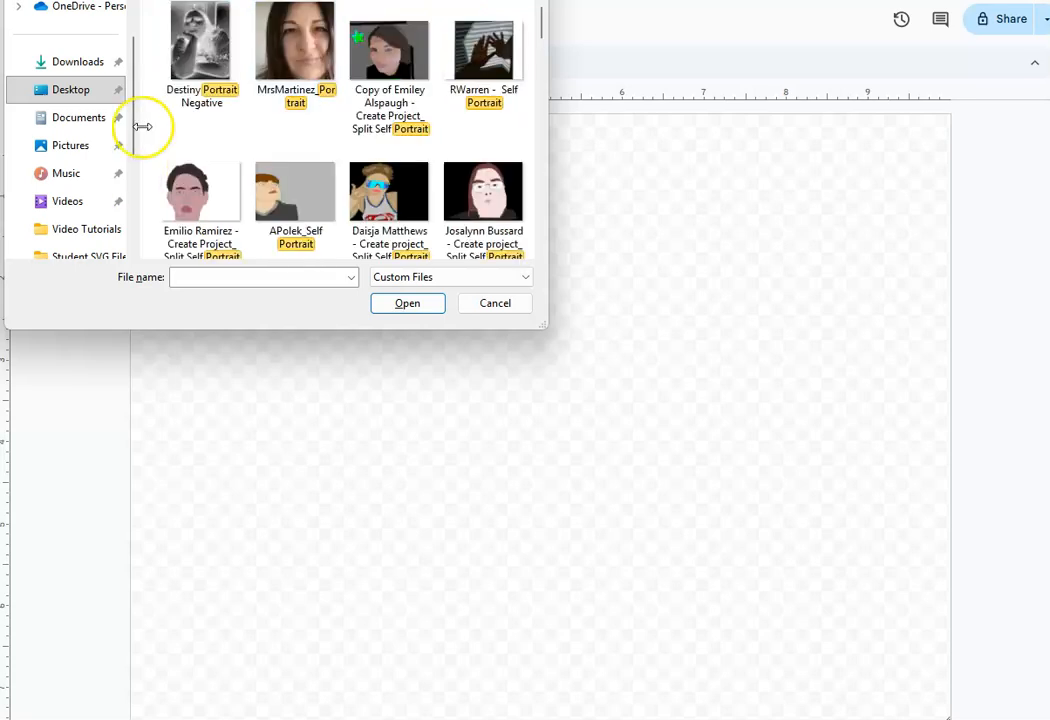
pyautogui.doubleClick(299, 34)
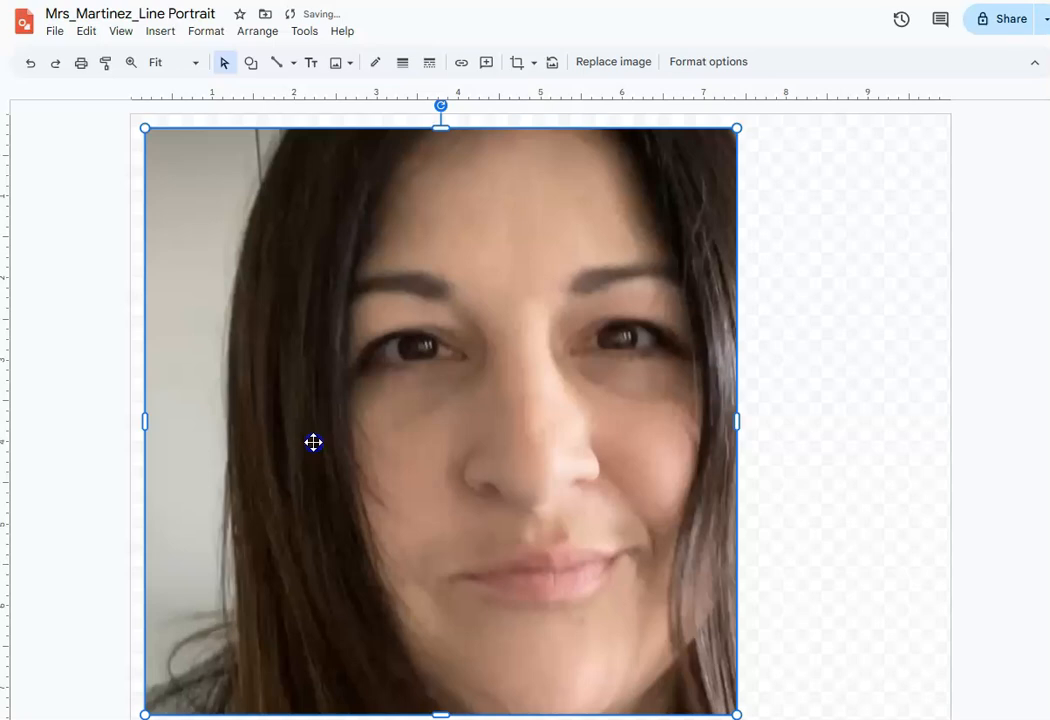
# Step: Enlarge the portrait photo slightly to fill the canvas height and align it with the canvas's top and right edges
pyautogui.moveTo(341, 414); pyautogui.dragTo(415, 429)
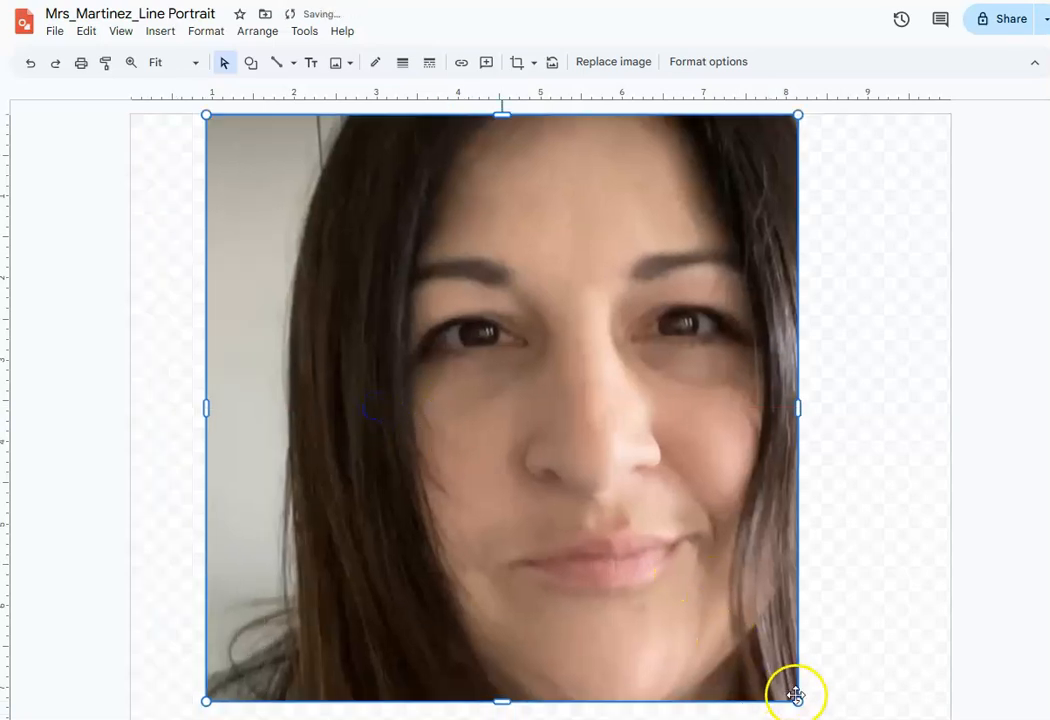
pyautogui.moveTo(799, 702); pyautogui.dragTo(827, 715)
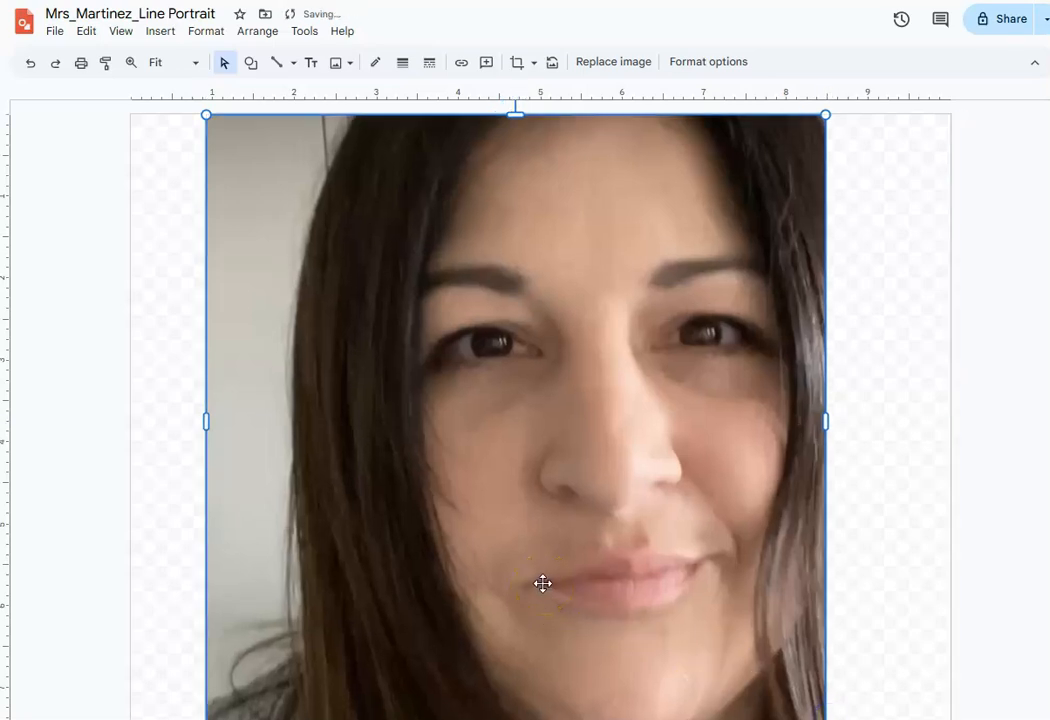
pyautogui.moveTo(551, 589); pyautogui.dragTo(668, 588)
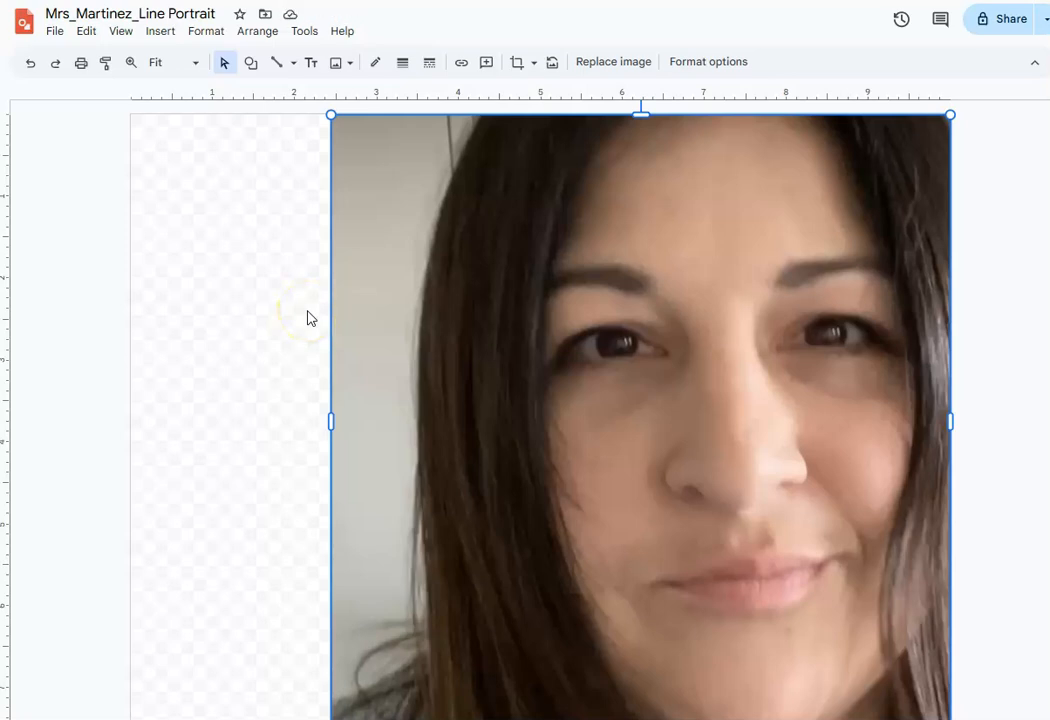
pyautogui.click(308, 318)
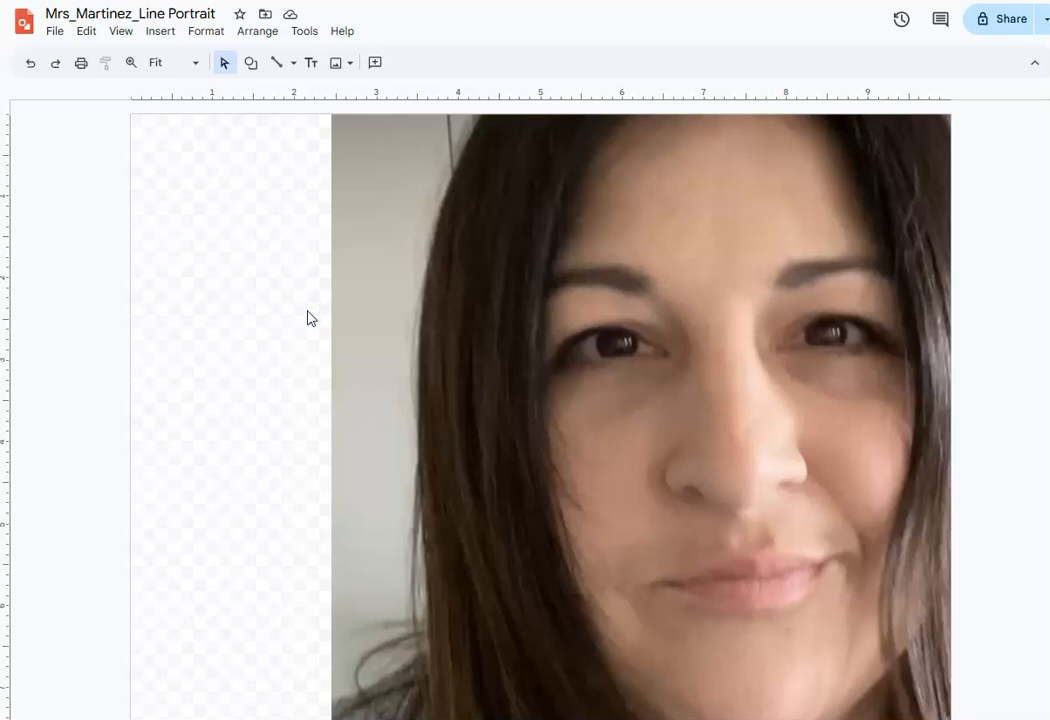
# Step: Trace the inner hairline along the left side of the face with the Curve tool and color the line magenta
pyautogui.click(295, 64)
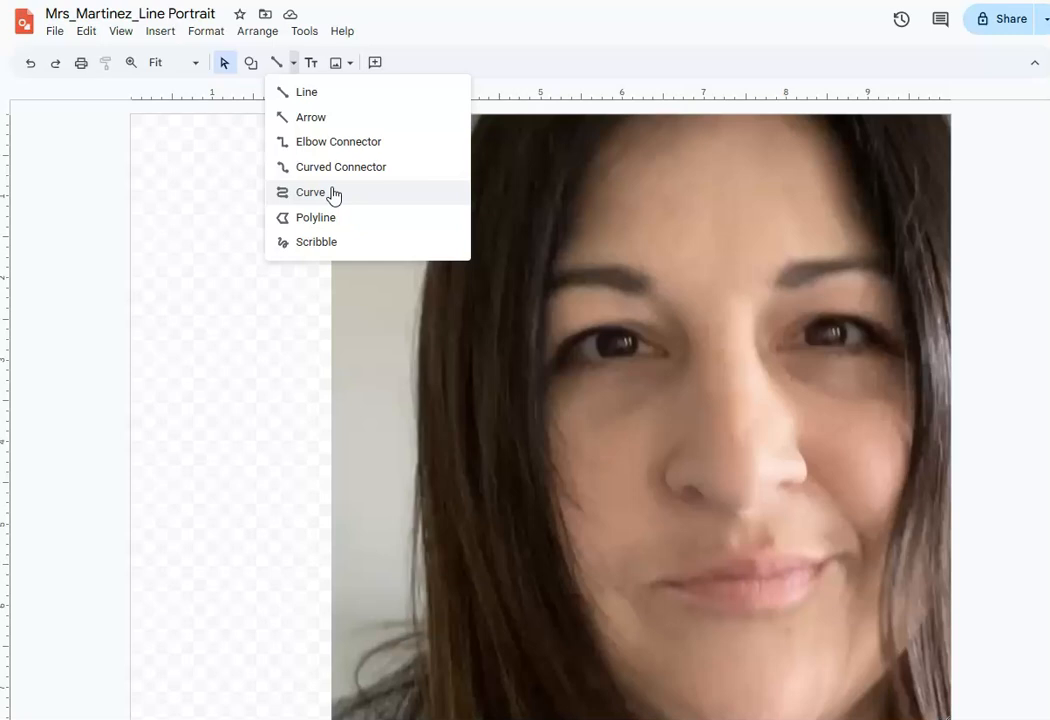
pyautogui.click(332, 188)
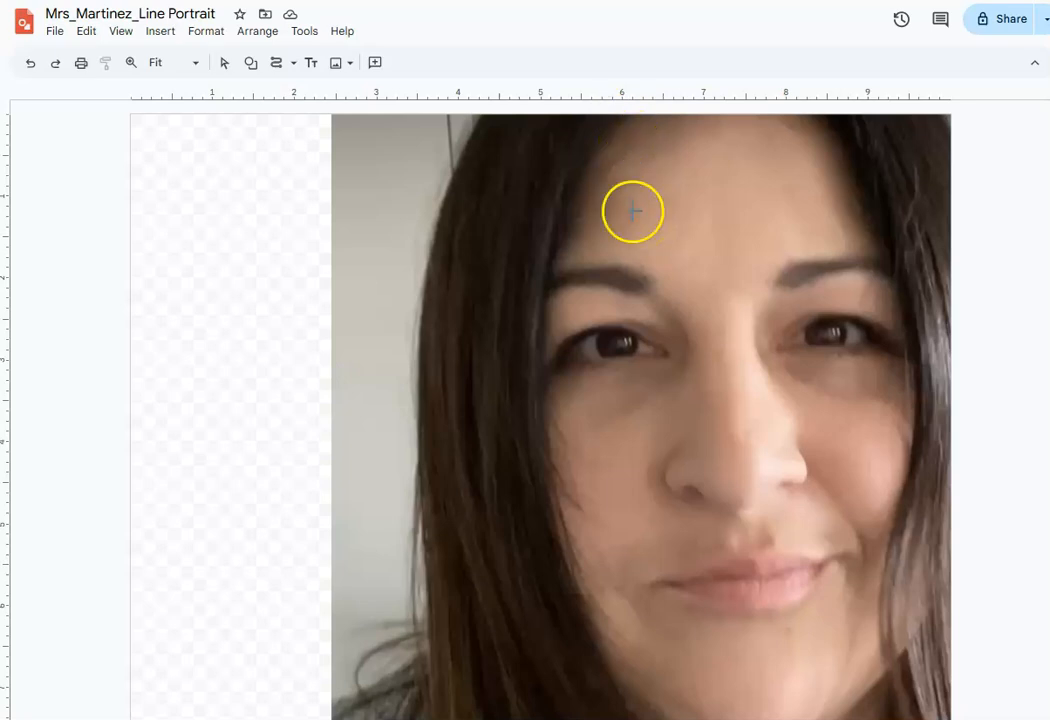
pyautogui.click(627, 116)
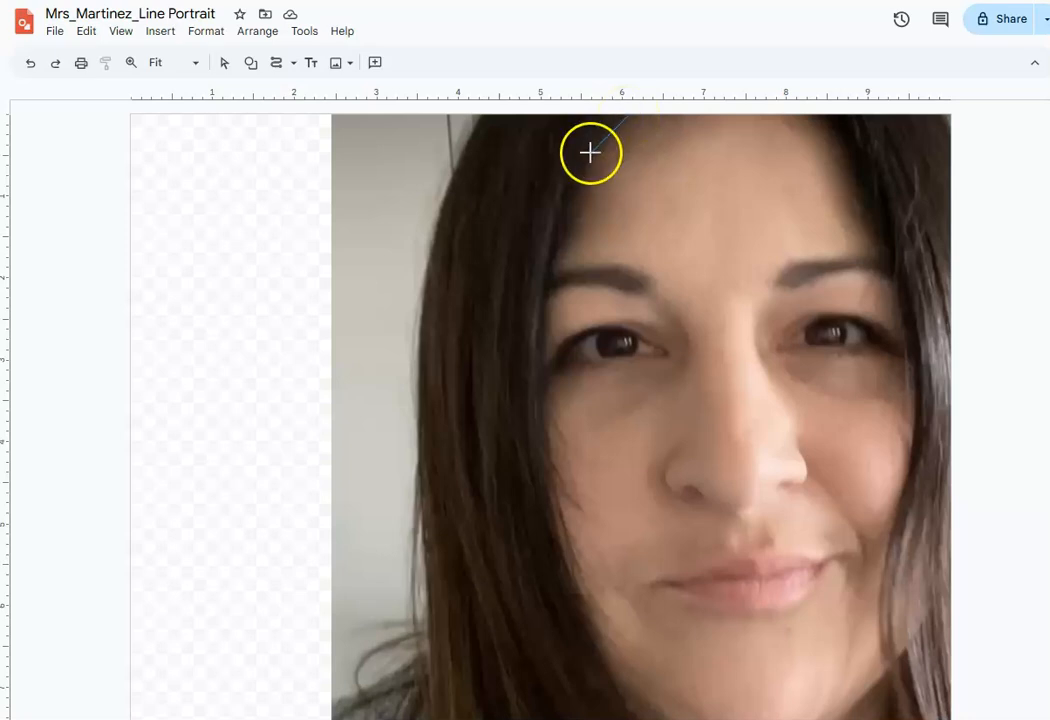
pyautogui.click(588, 155)
pyautogui.click(552, 244)
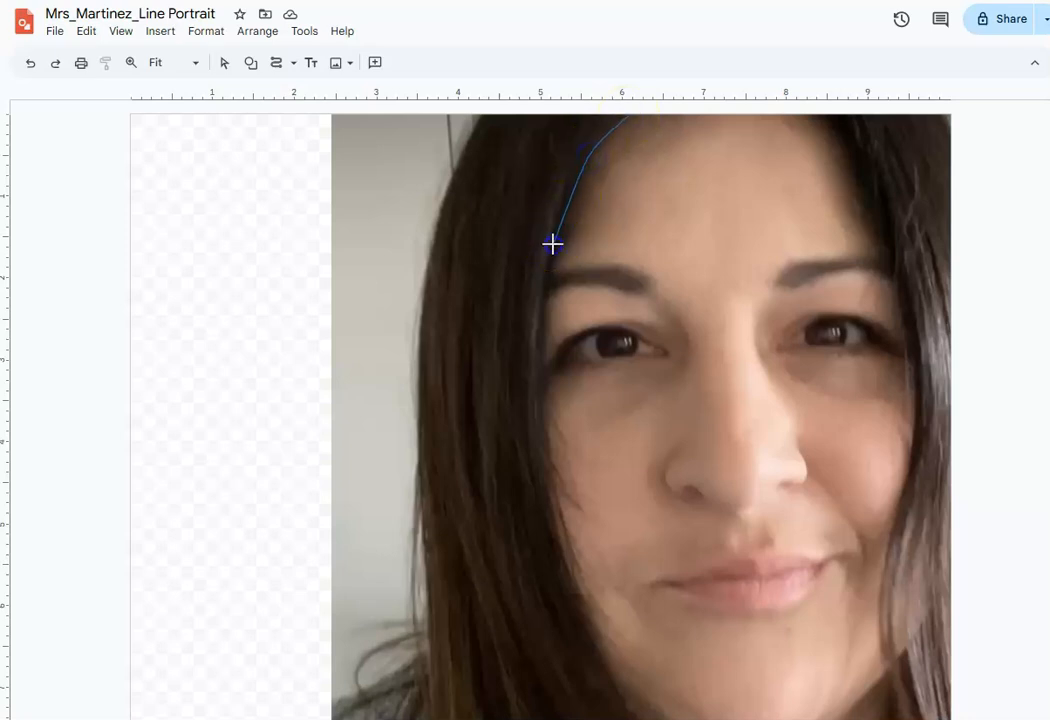
pyautogui.click(536, 349)
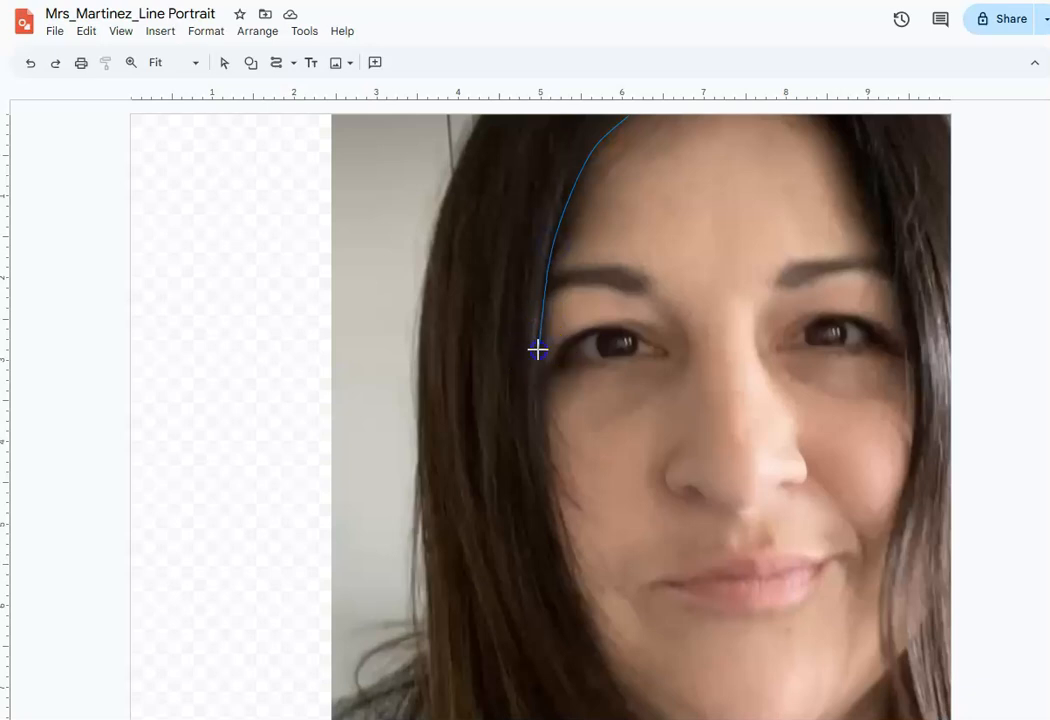
pyautogui.click(544, 499)
pyautogui.click(586, 614)
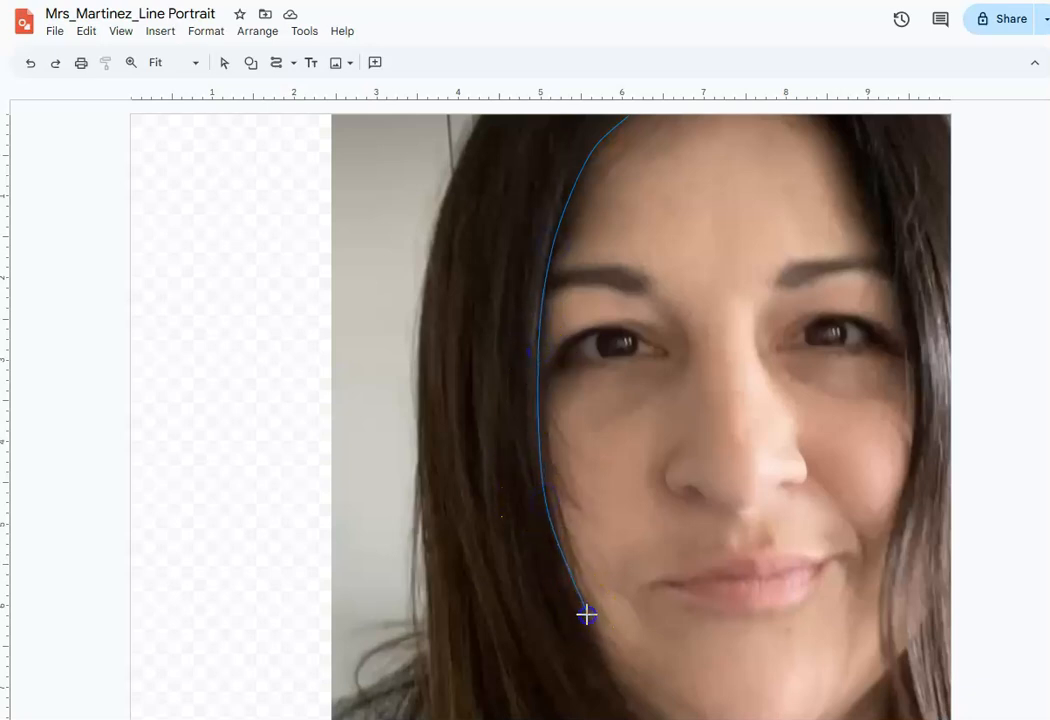
pyautogui.click(612, 697)
pyautogui.doubleClick(615, 714)
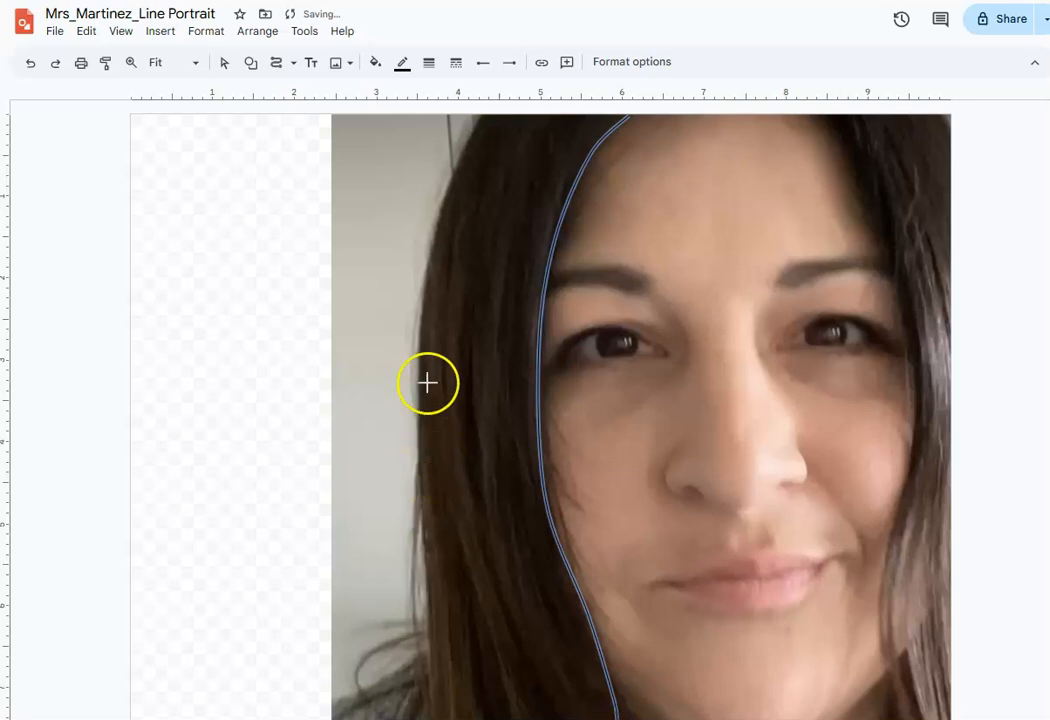
pyautogui.click(404, 68)
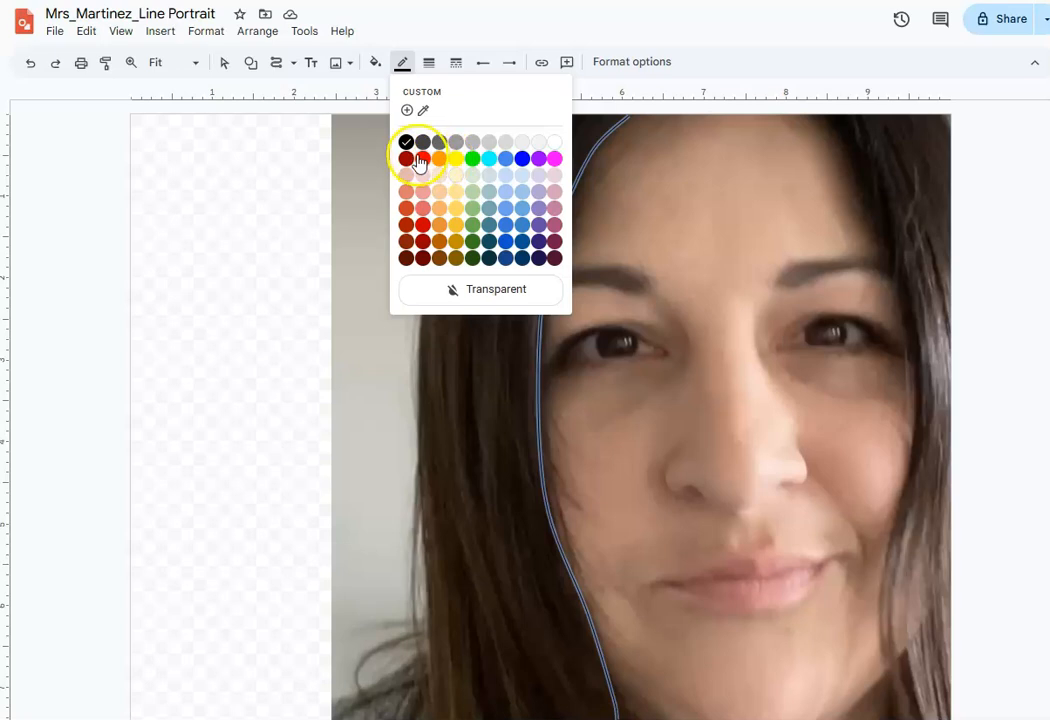
pyautogui.click(554, 158)
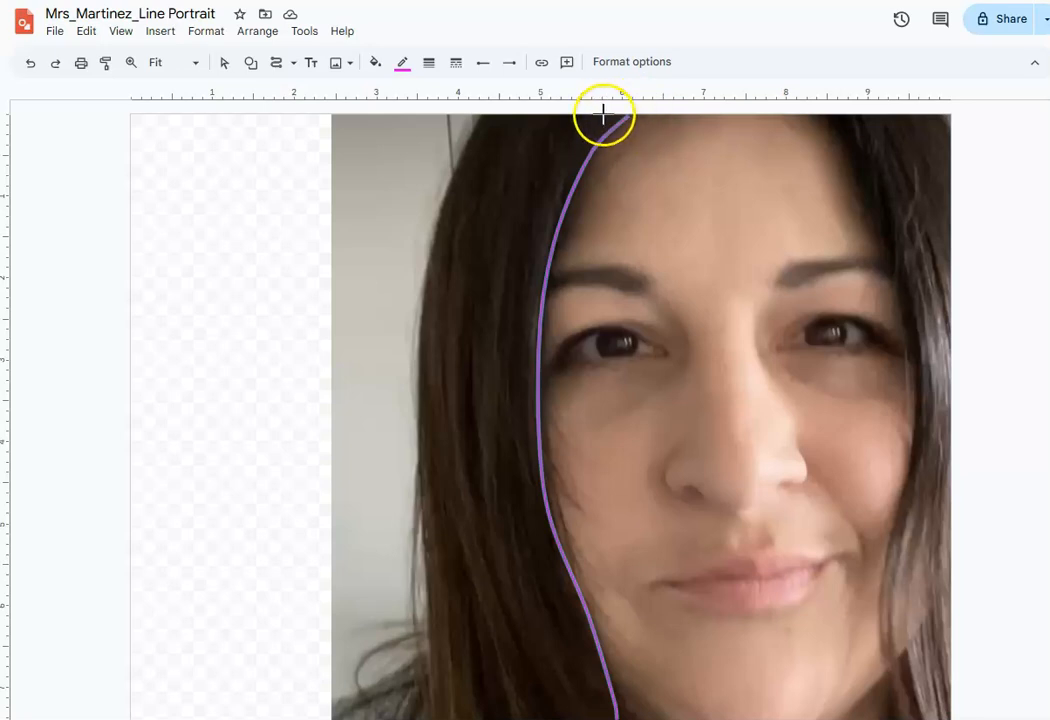
# Step: Trace the outer edge of the hair on the photo's left side with a curve from top to bottom
pyautogui.click(483, 112)
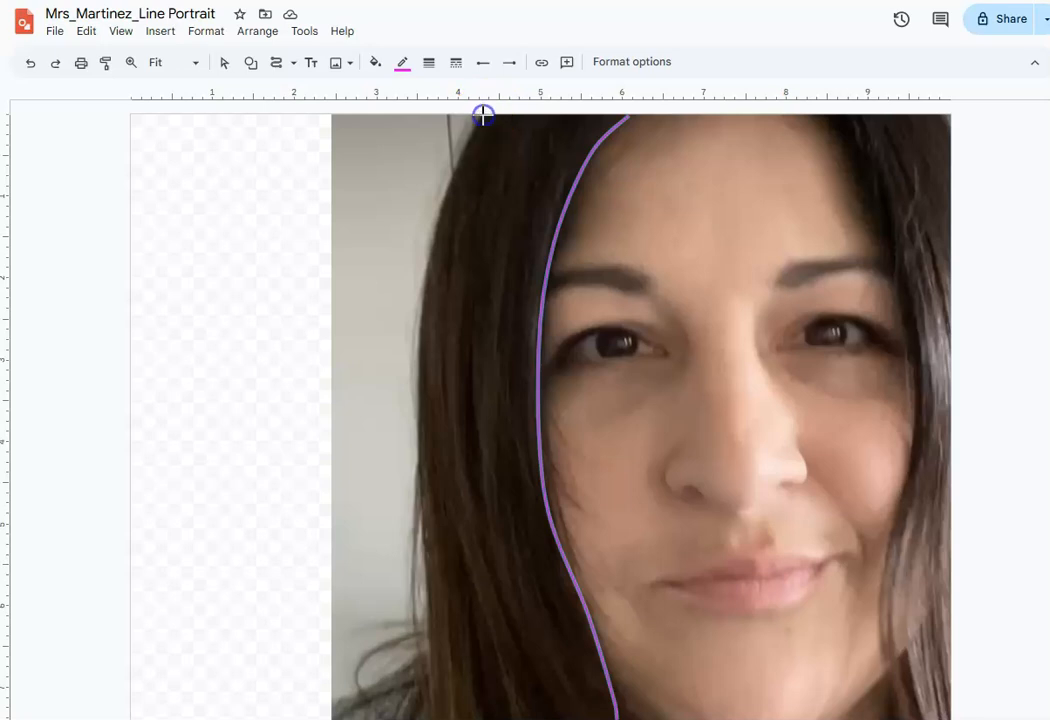
pyautogui.click(452, 171)
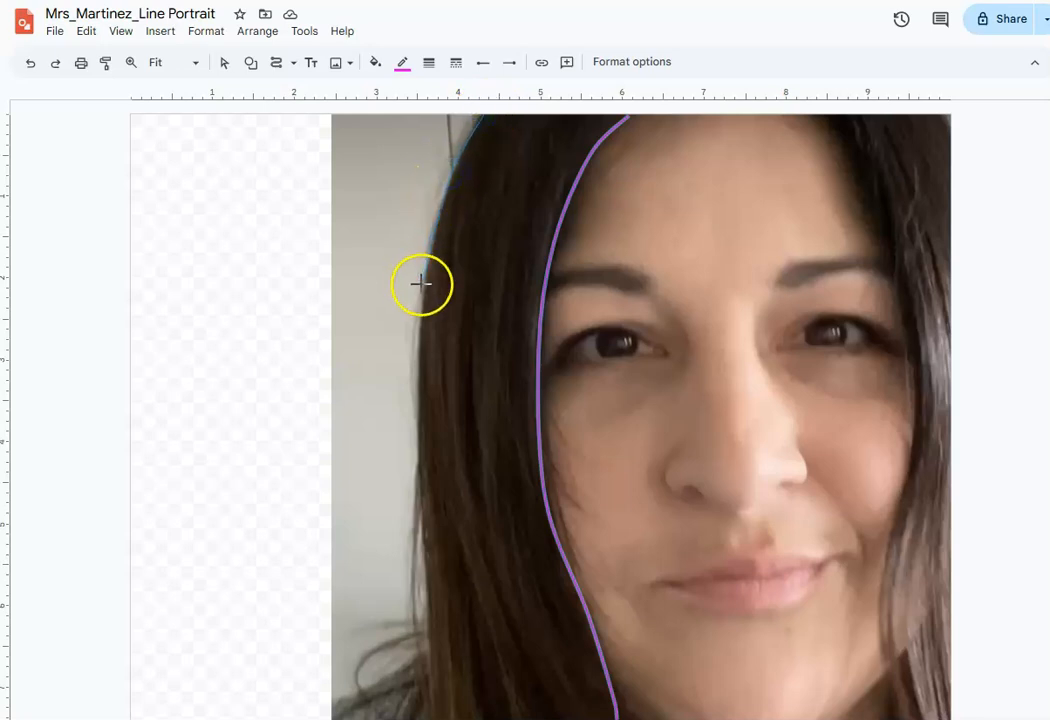
pyautogui.click(416, 412)
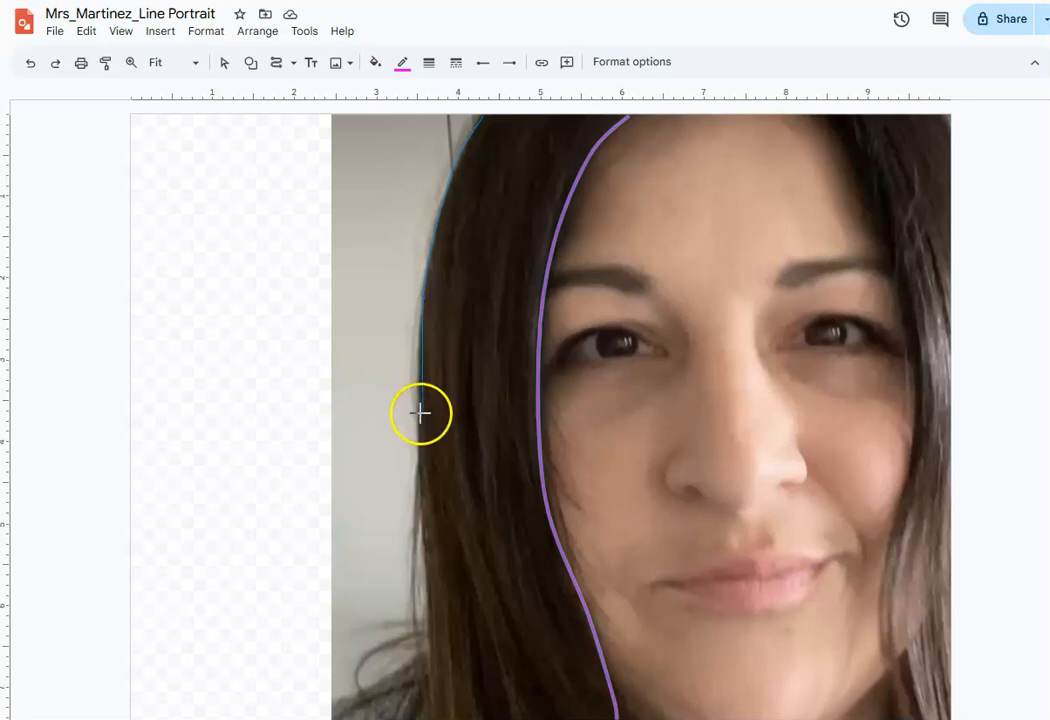
pyautogui.click(423, 526)
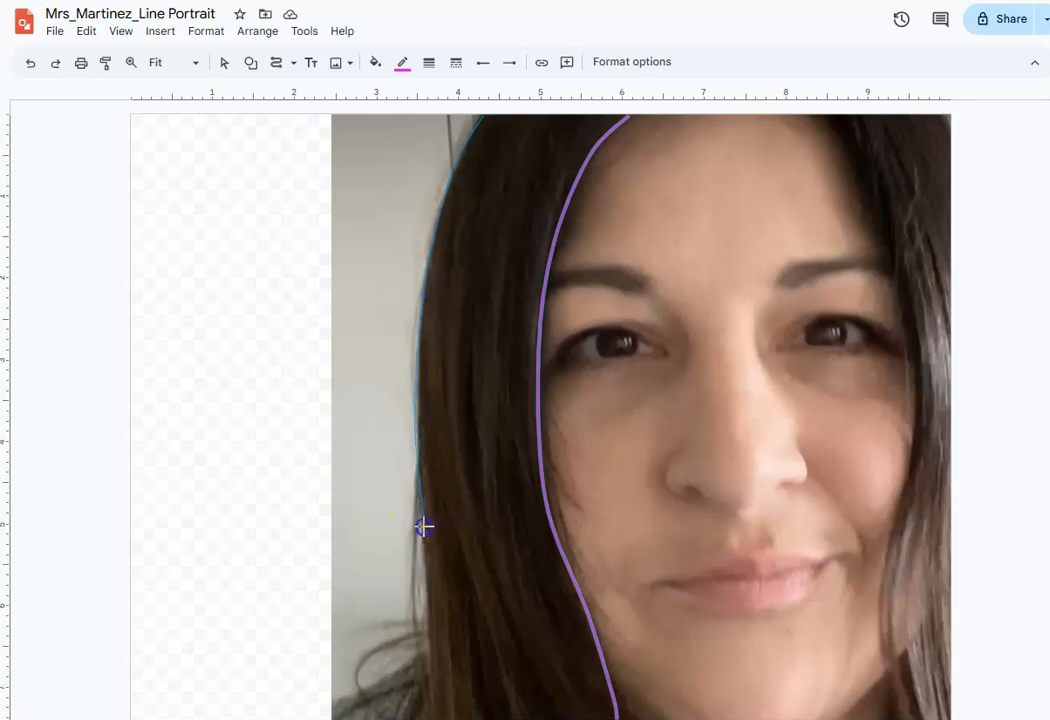
pyautogui.click(430, 613)
pyautogui.doubleClick(435, 717)
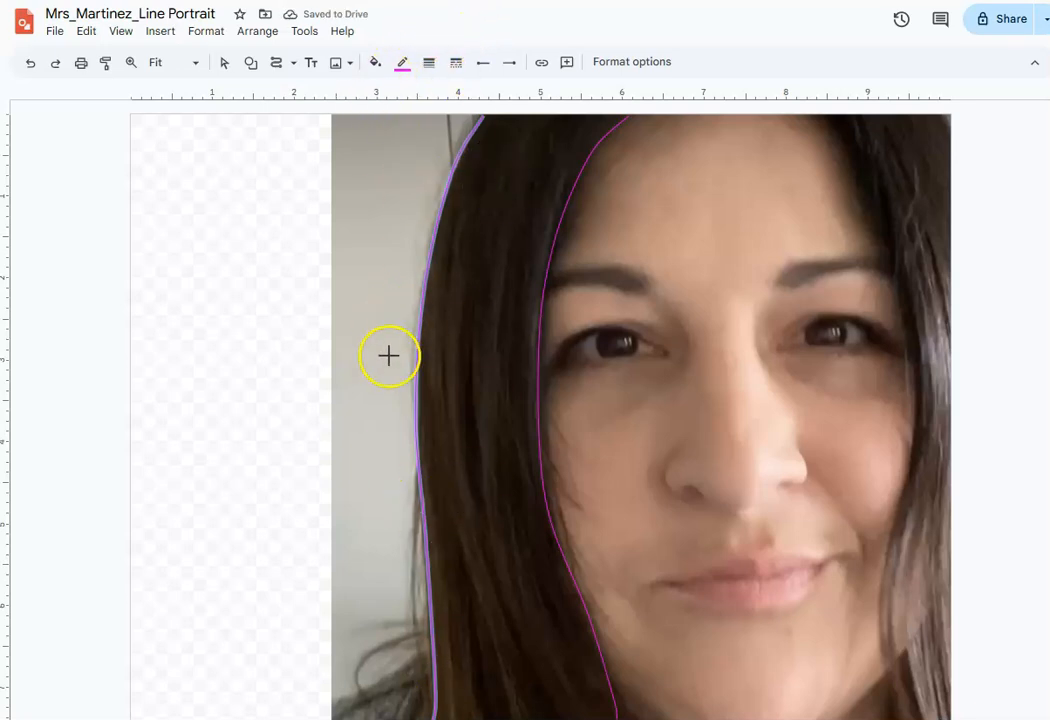
# Step: Add a short curve along the loose strand outside the lower part of the left outer hair edge
pyautogui.click(414, 460)
pyautogui.click(413, 527)
pyautogui.click(410, 606)
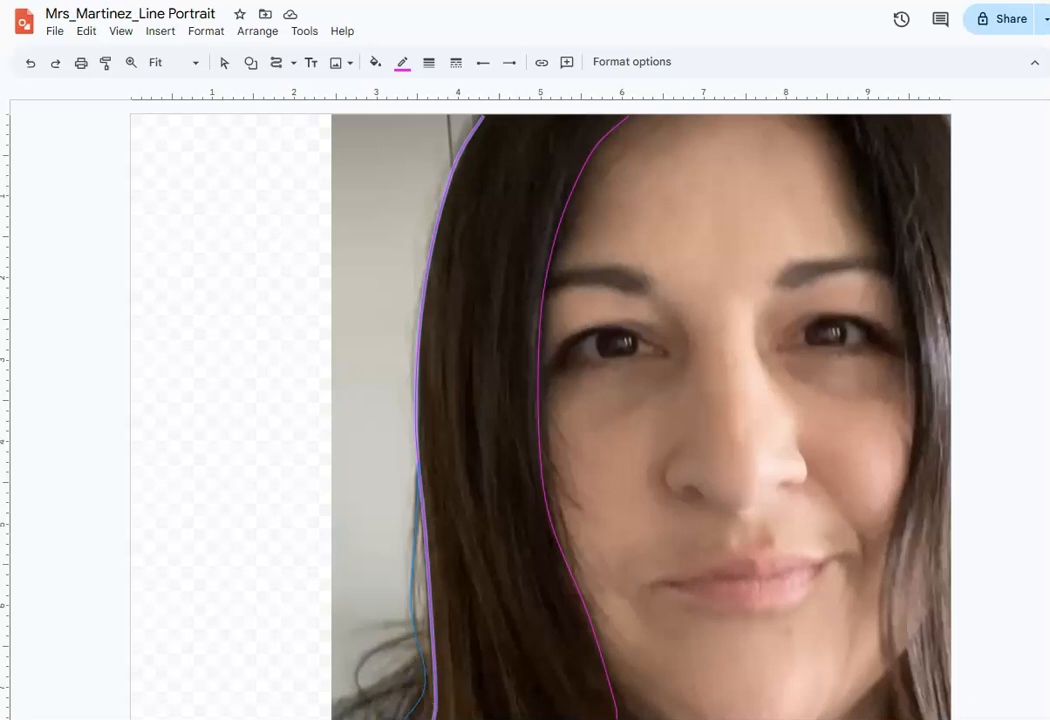
pyautogui.doubleClick(415, 713)
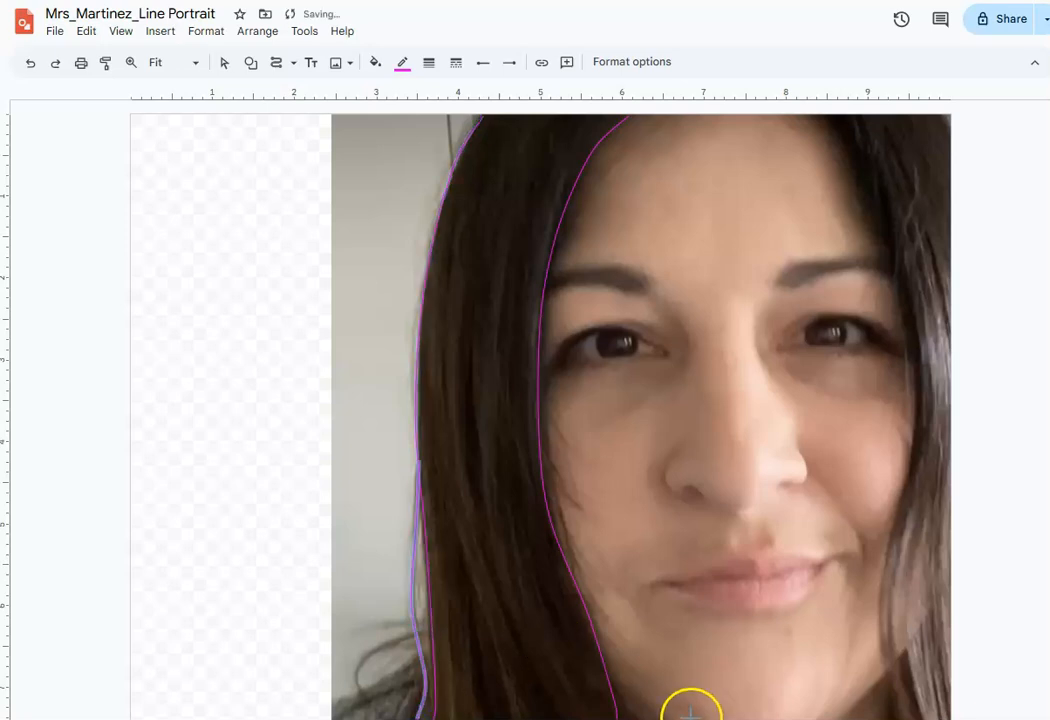
# Step: Draw a long curve down the middle of the left hair section, between the outer edge and the inner hairline
pyautogui.click(565, 112)
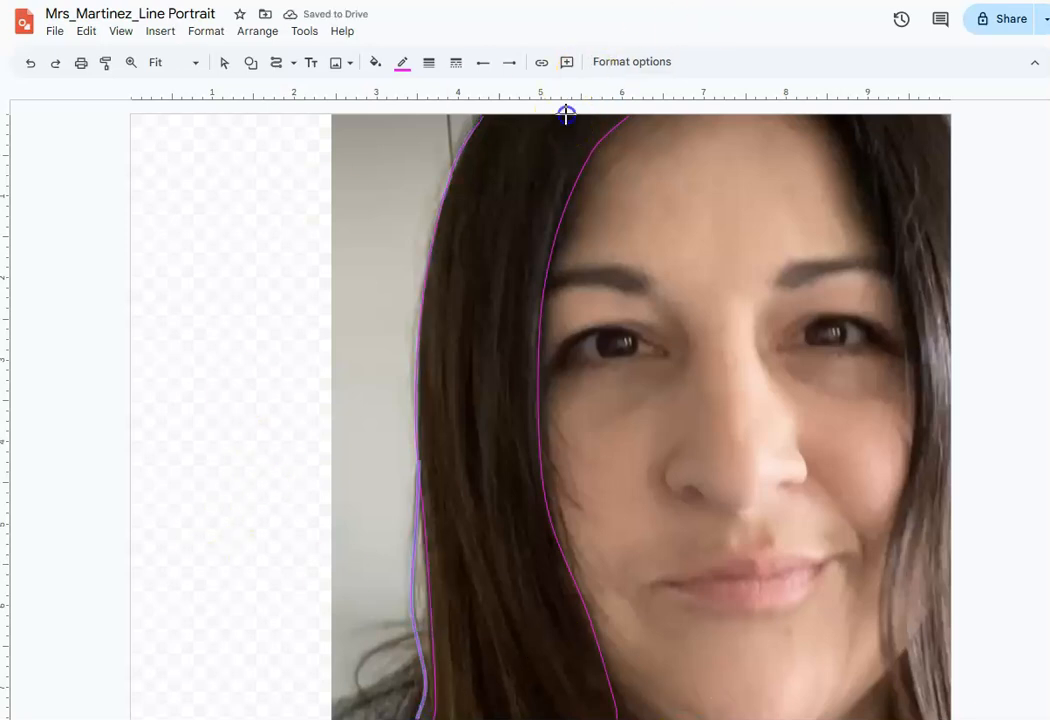
pyautogui.click(500, 268)
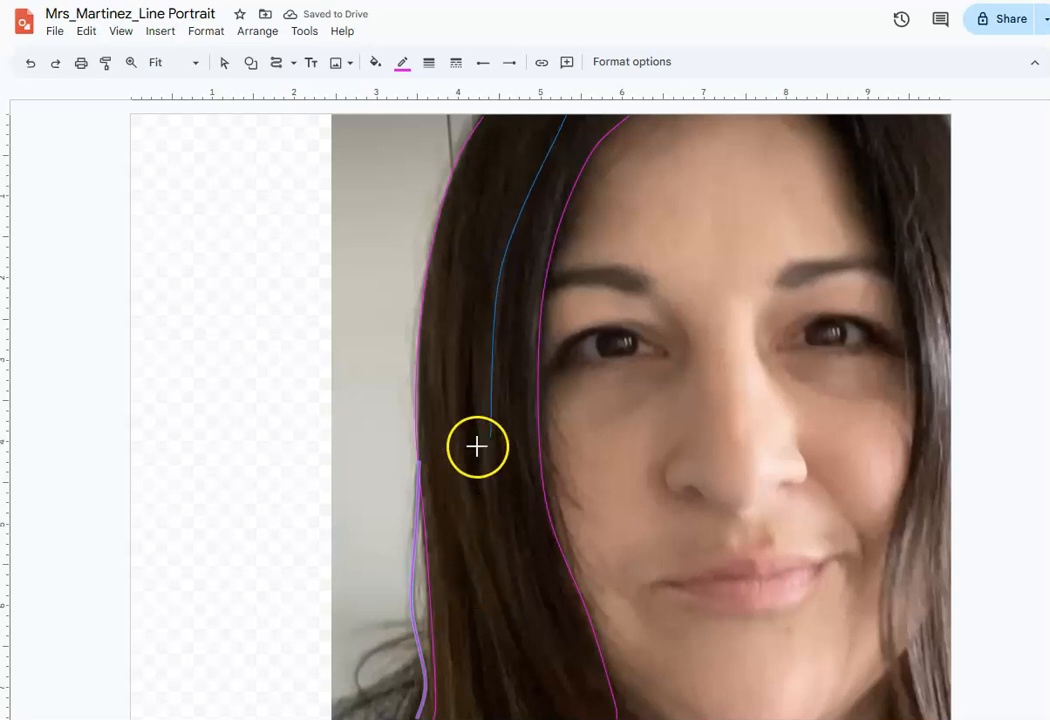
pyautogui.click(485, 395)
pyautogui.click(522, 626)
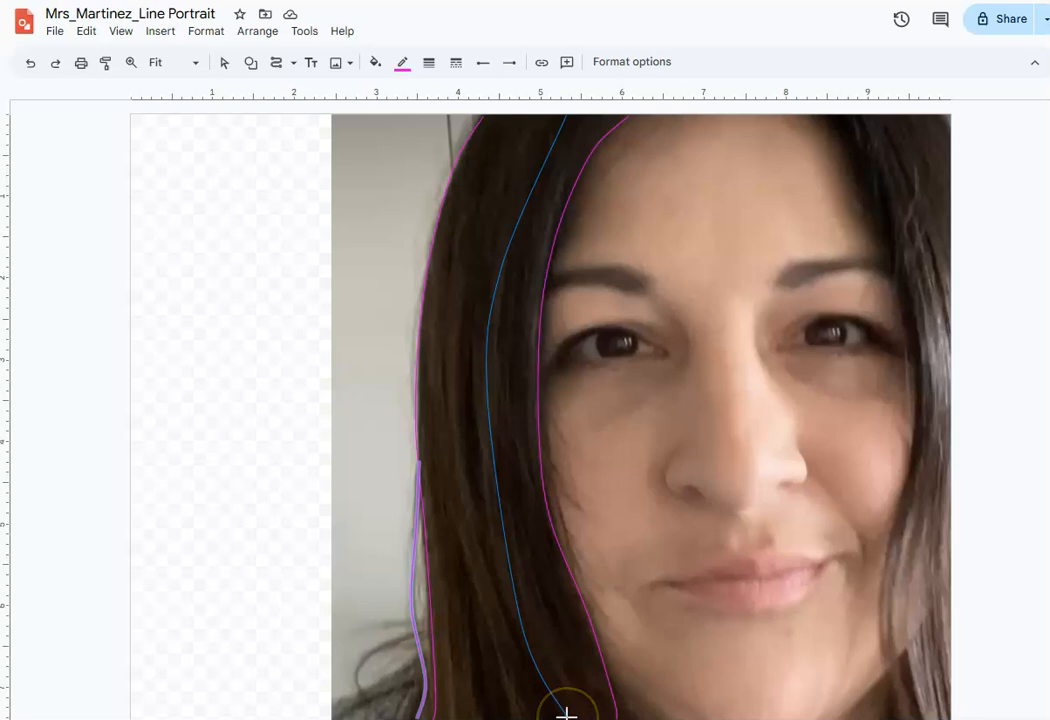
pyautogui.doubleClick(569, 714)
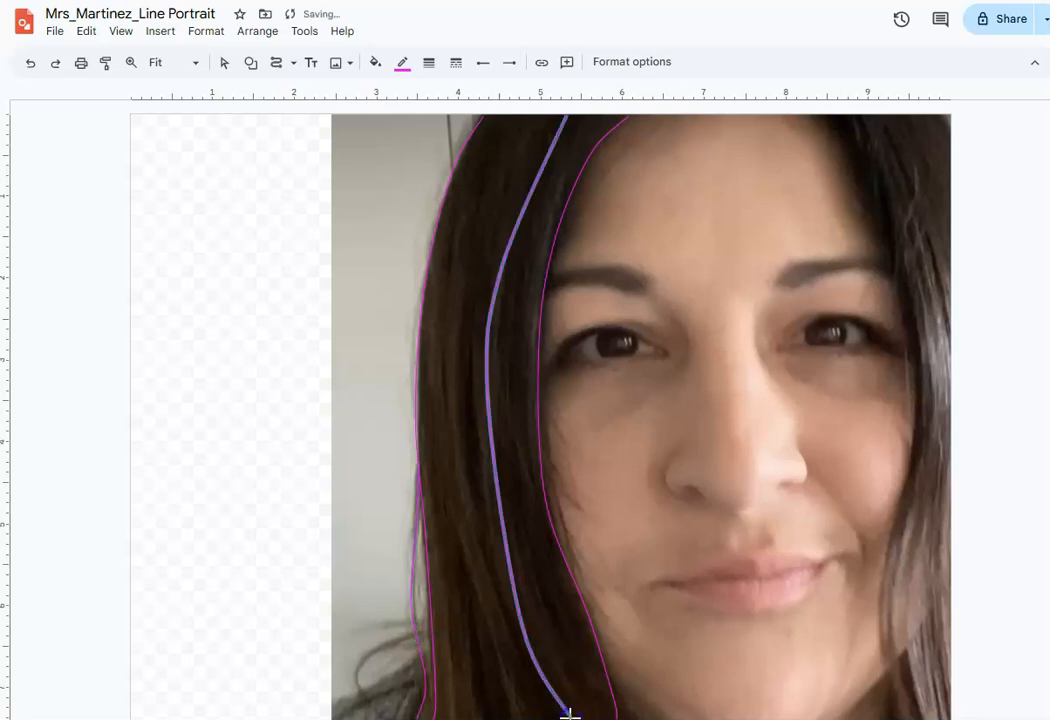
# Step: Draw a wavy curve from top to bottom through the left hair section, between the outer edge and the middle curve
pyautogui.click(520, 108)
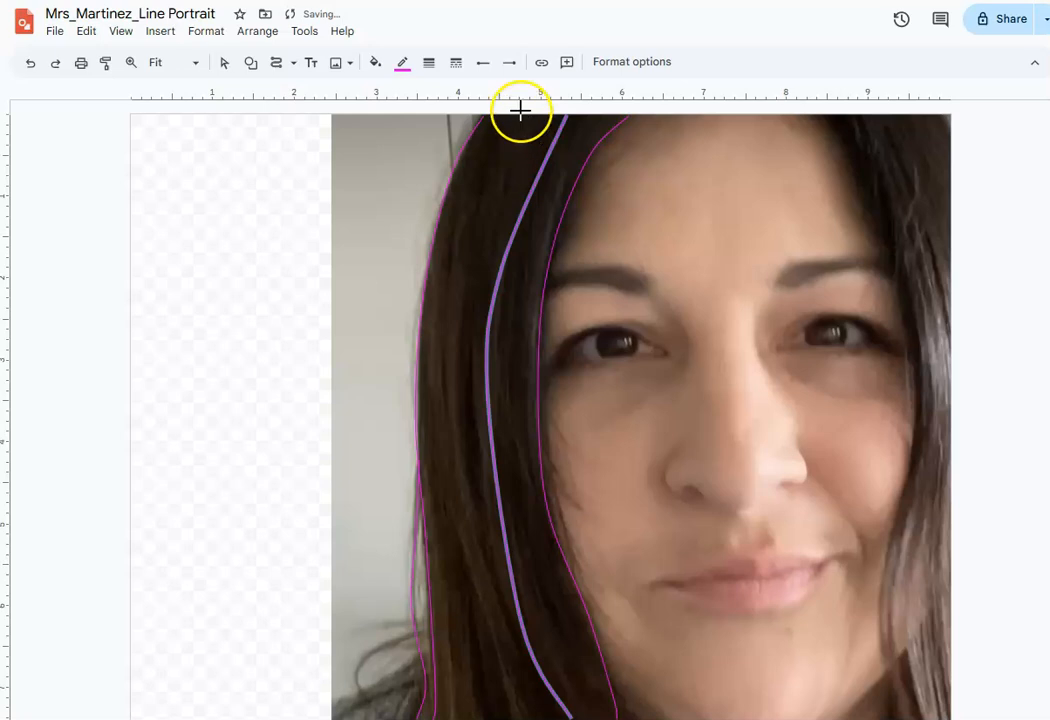
pyautogui.click(492, 148)
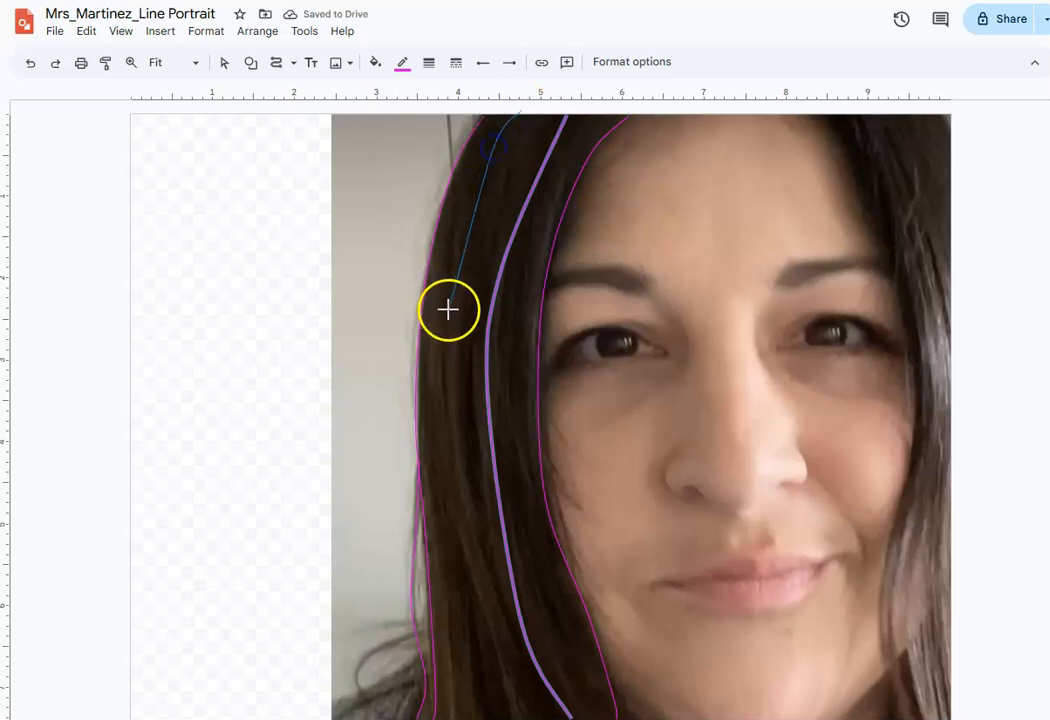
pyautogui.click(479, 174)
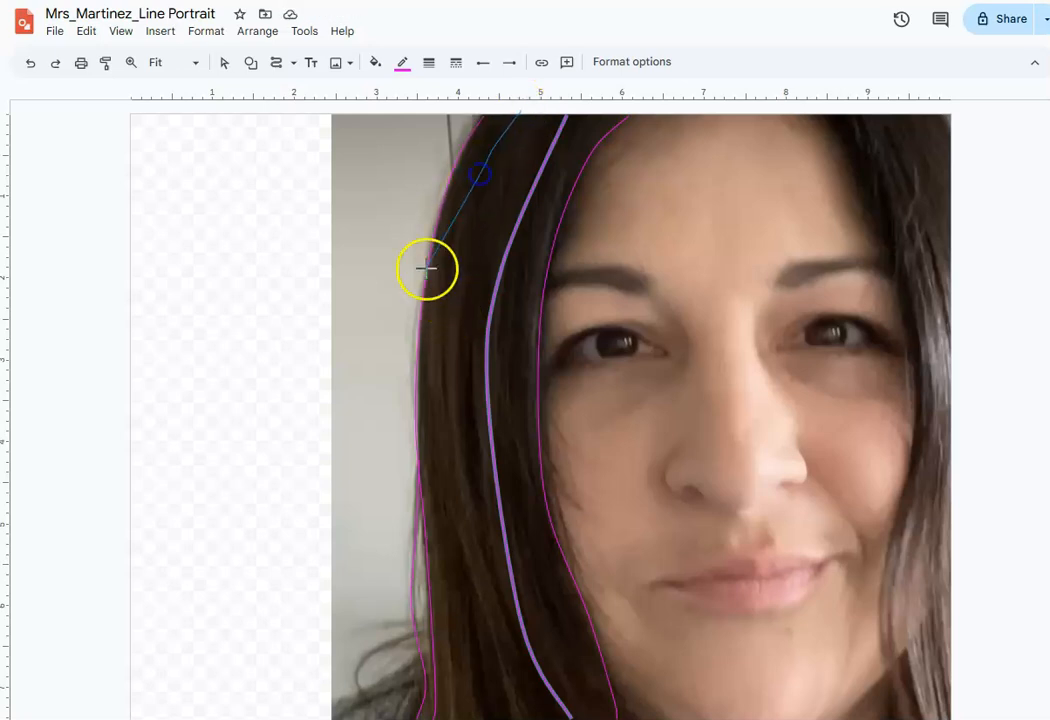
pyautogui.click(473, 188)
pyautogui.click(461, 247)
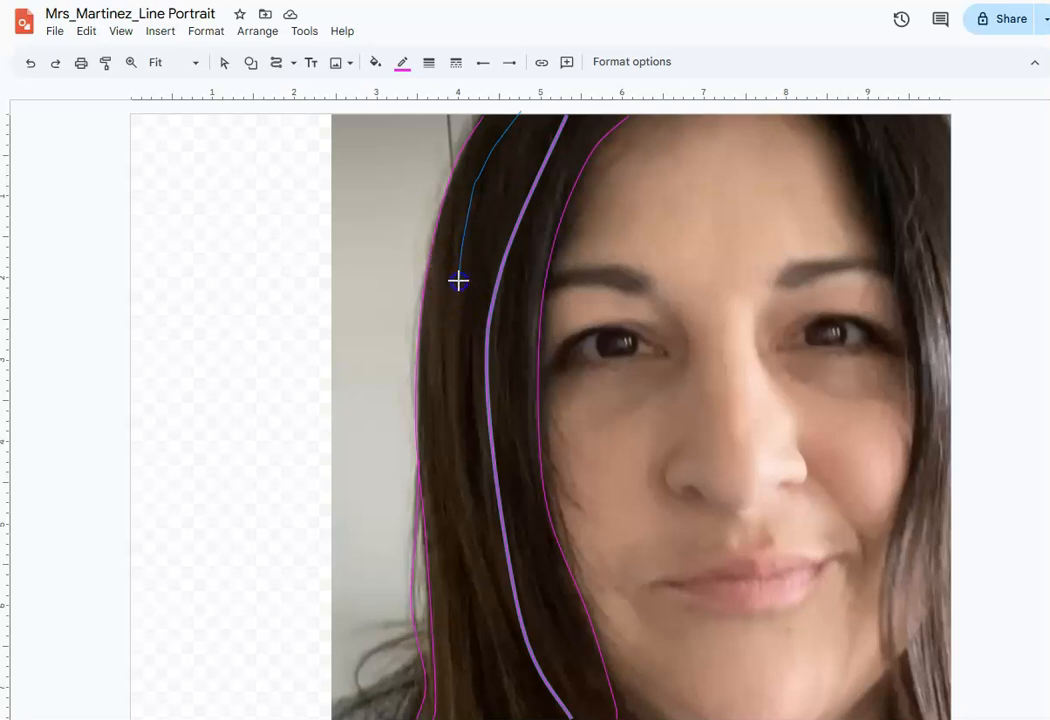
pyautogui.click(462, 391)
pyautogui.click(483, 451)
pyautogui.click(476, 452)
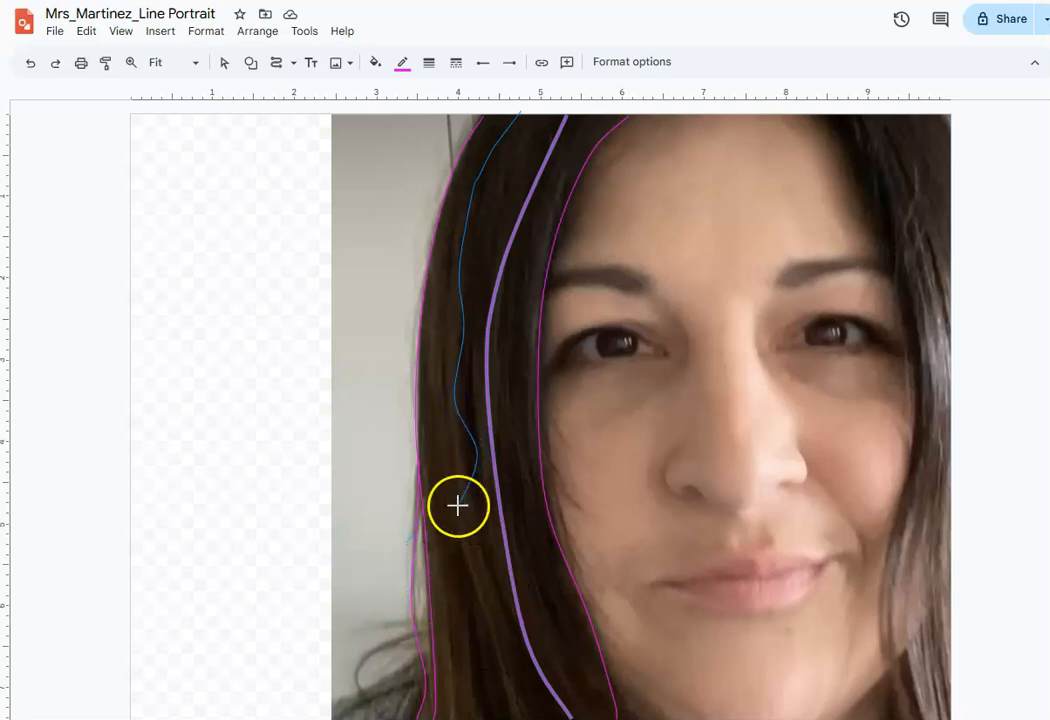
pyautogui.click(483, 628)
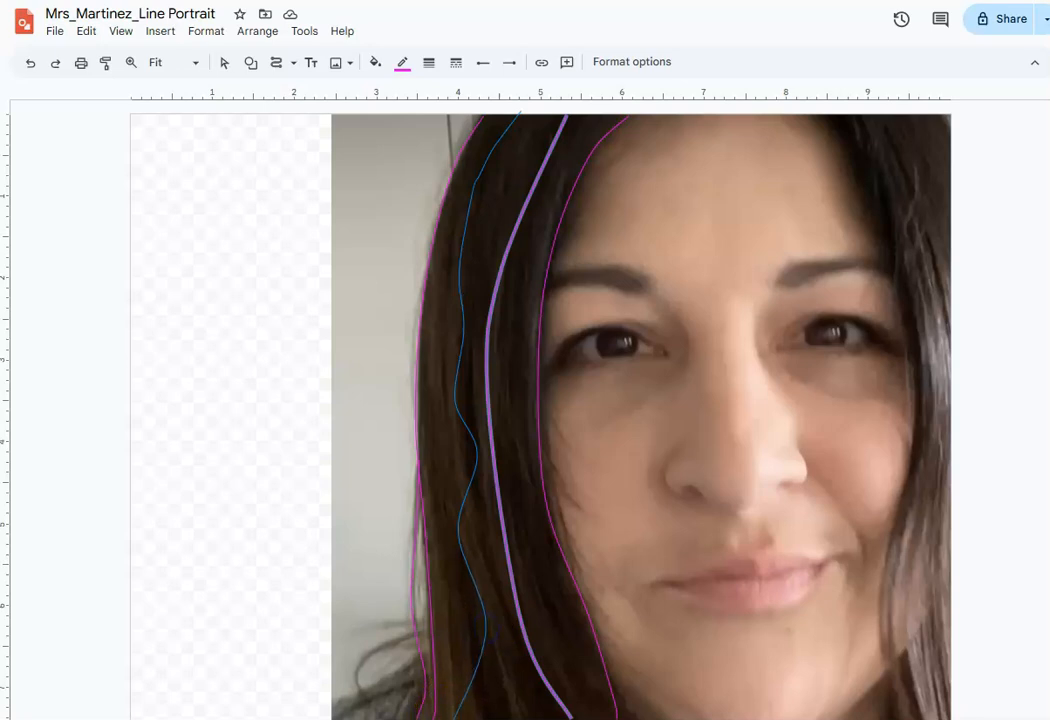
pyautogui.doubleClick(453, 719)
# Step: Draw a gently wavy strand from top to bottom between the middle hair curve and the inner hairline
pyautogui.click(592, 114)
pyautogui.click(525, 272)
pyautogui.click(530, 398)
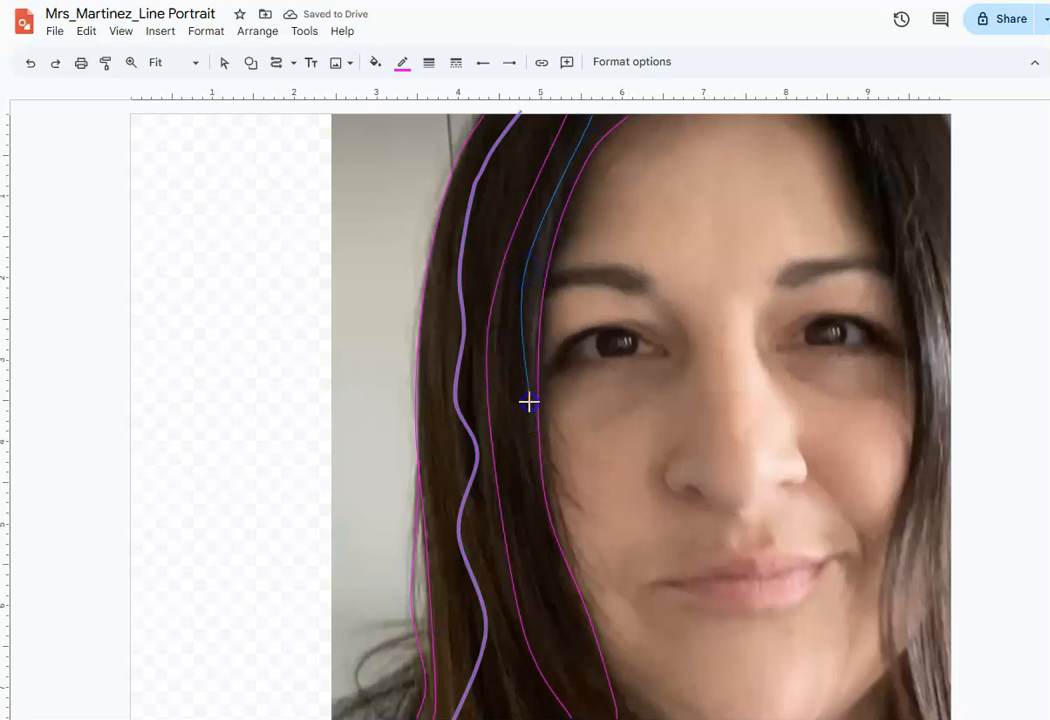
pyautogui.click(508, 468)
pyautogui.click(528, 605)
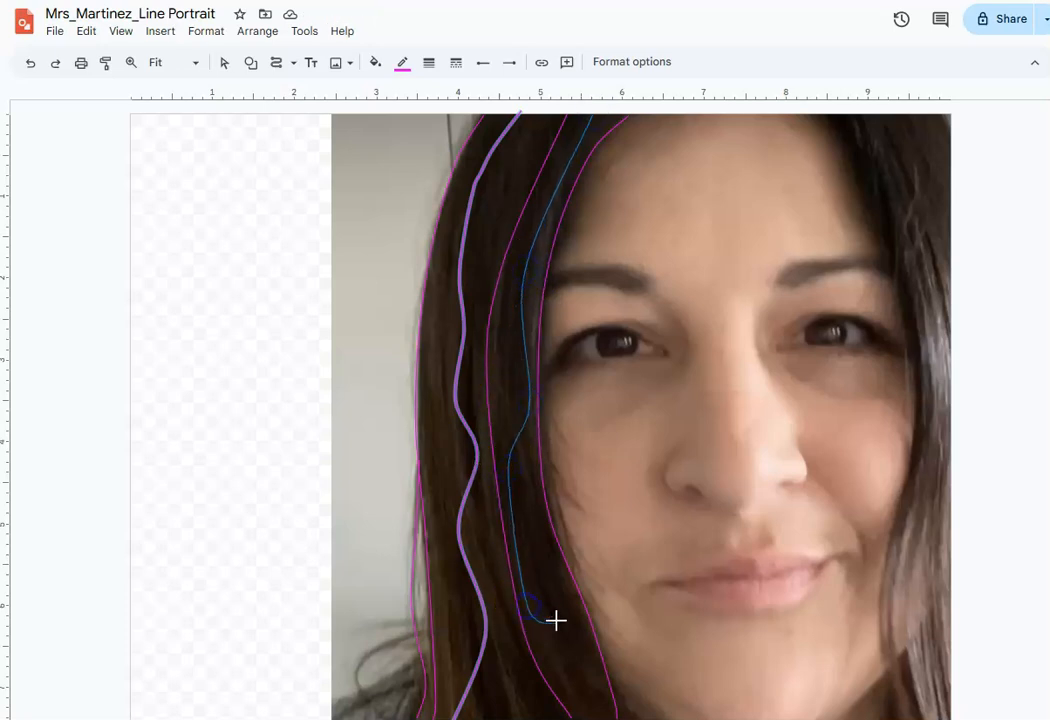
pyautogui.doubleClick(493, 713)
# Step: Draw a strongly wavy strand that starts at the top, swings to the outer hair edge and crosses inward near the bottom
pyautogui.click(528, 103)
pyautogui.click(458, 160)
pyautogui.click(445, 311)
pyautogui.click(416, 367)
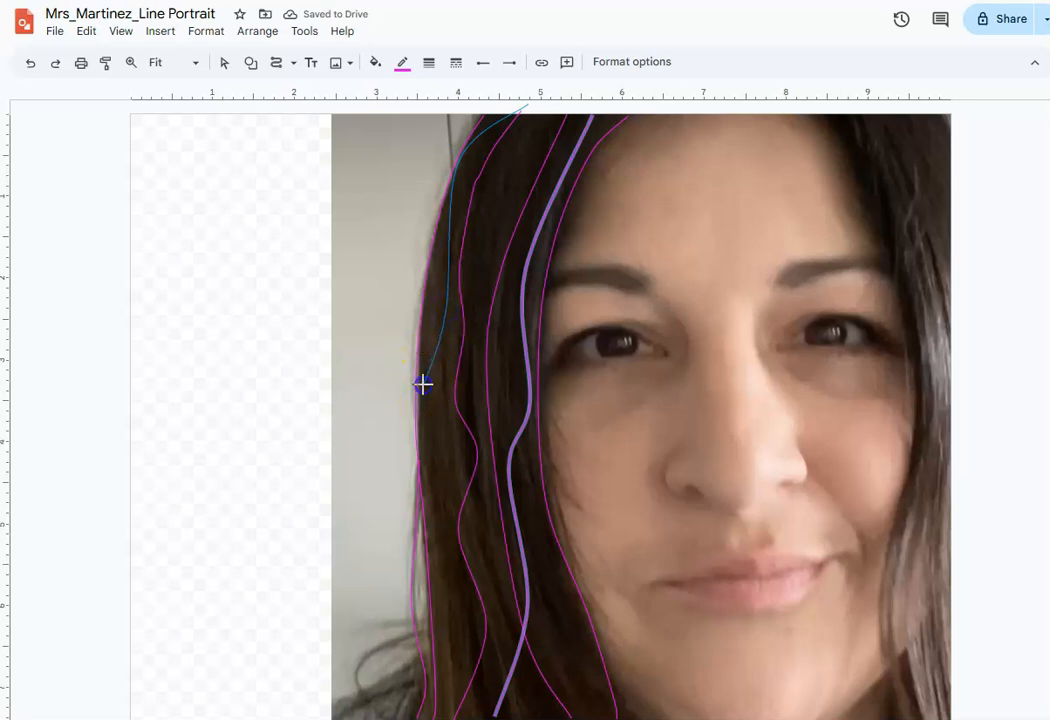
pyautogui.click(473, 445)
pyautogui.click(431, 570)
pyautogui.click(438, 623)
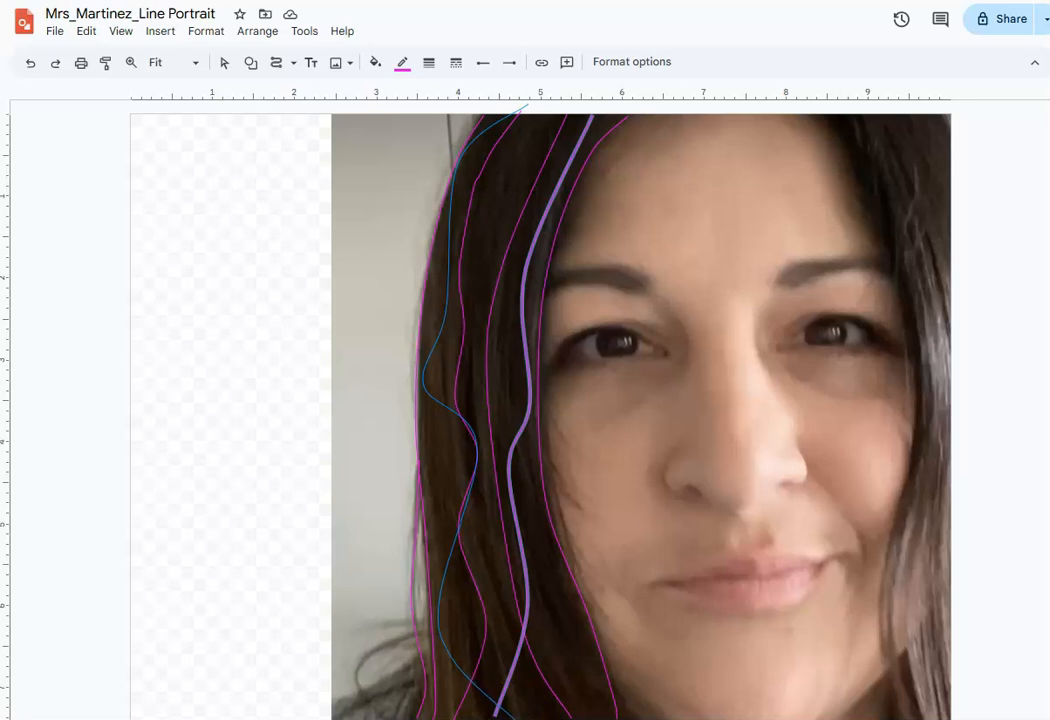
pyautogui.doubleClick(511, 712)
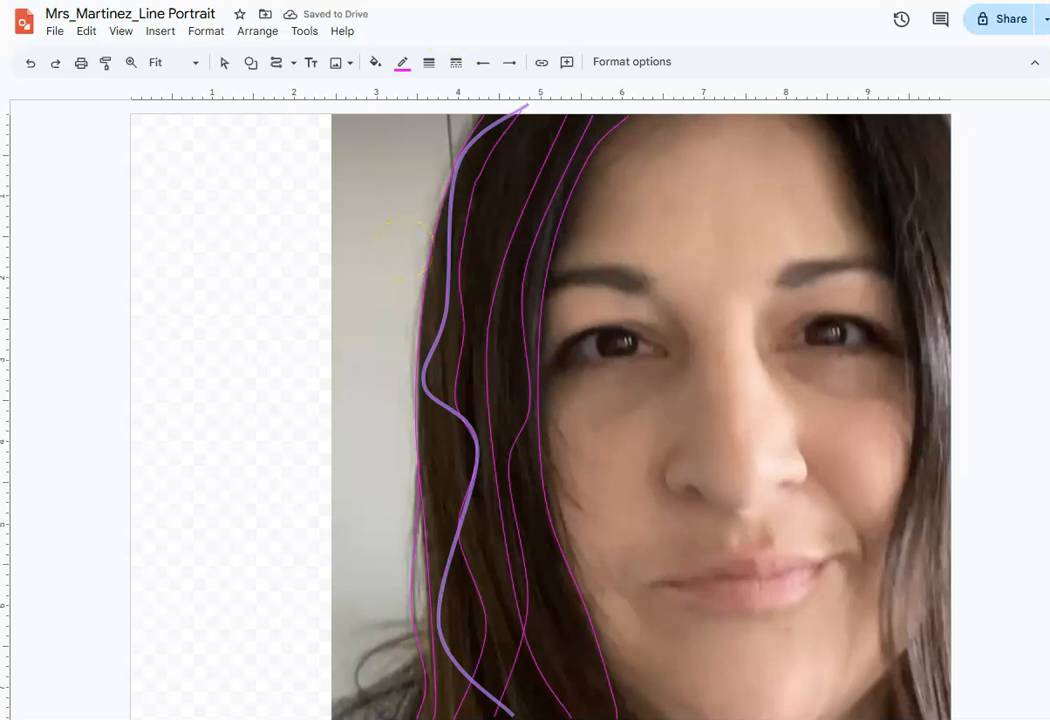
# Step: Draw another wavy strand that weaves across the middle hair curve toward the inner hairline and down to the bottom
pyautogui.click(546, 185)
pyautogui.click(487, 340)
pyautogui.click(498, 495)
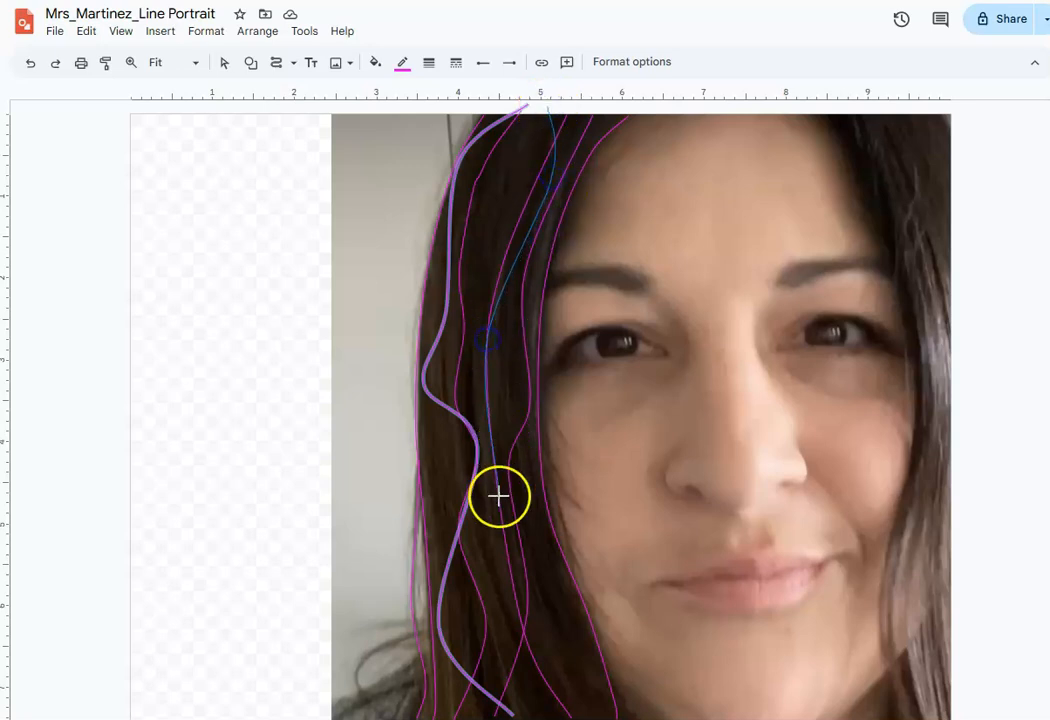
pyautogui.click(551, 559)
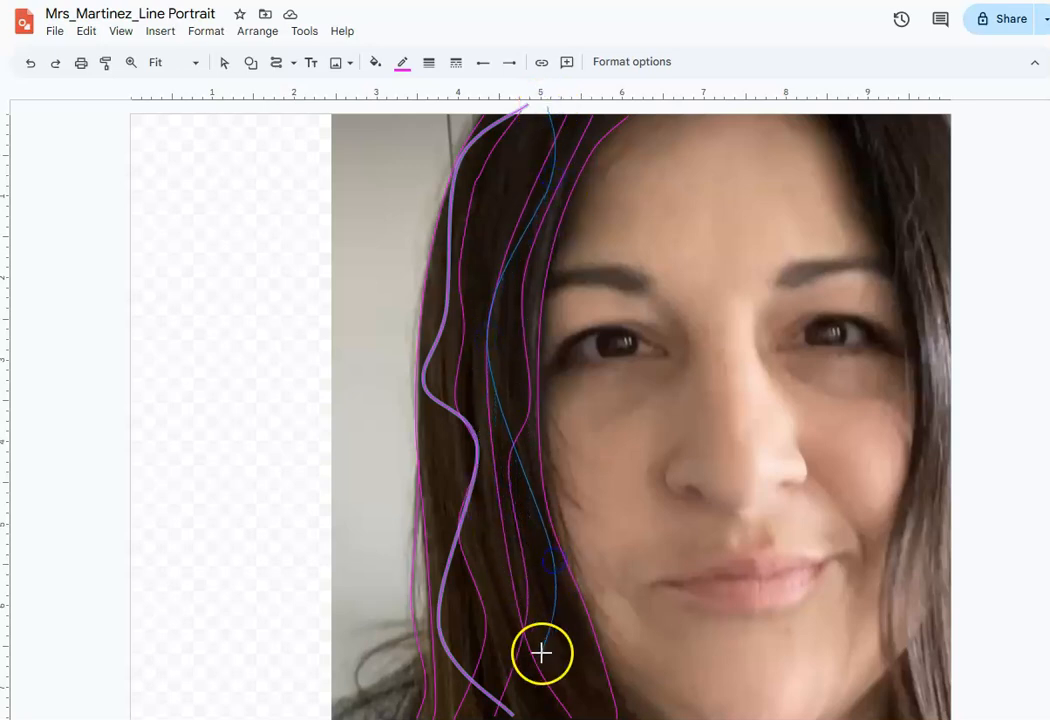
pyautogui.click(545, 664)
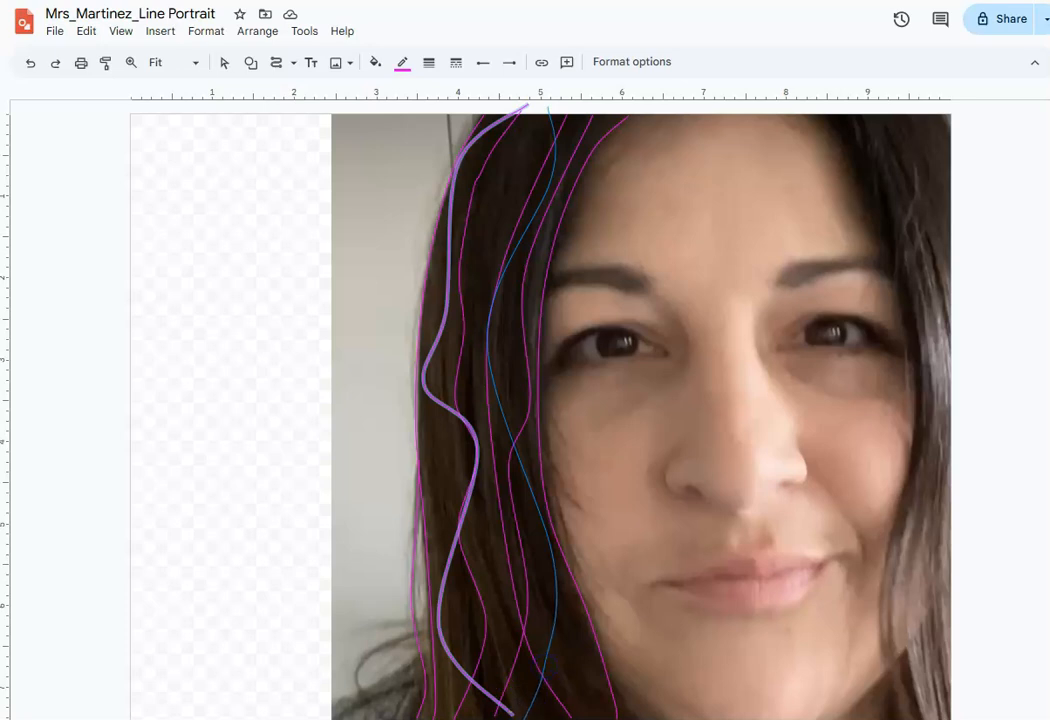
pyautogui.doubleClick(520, 710)
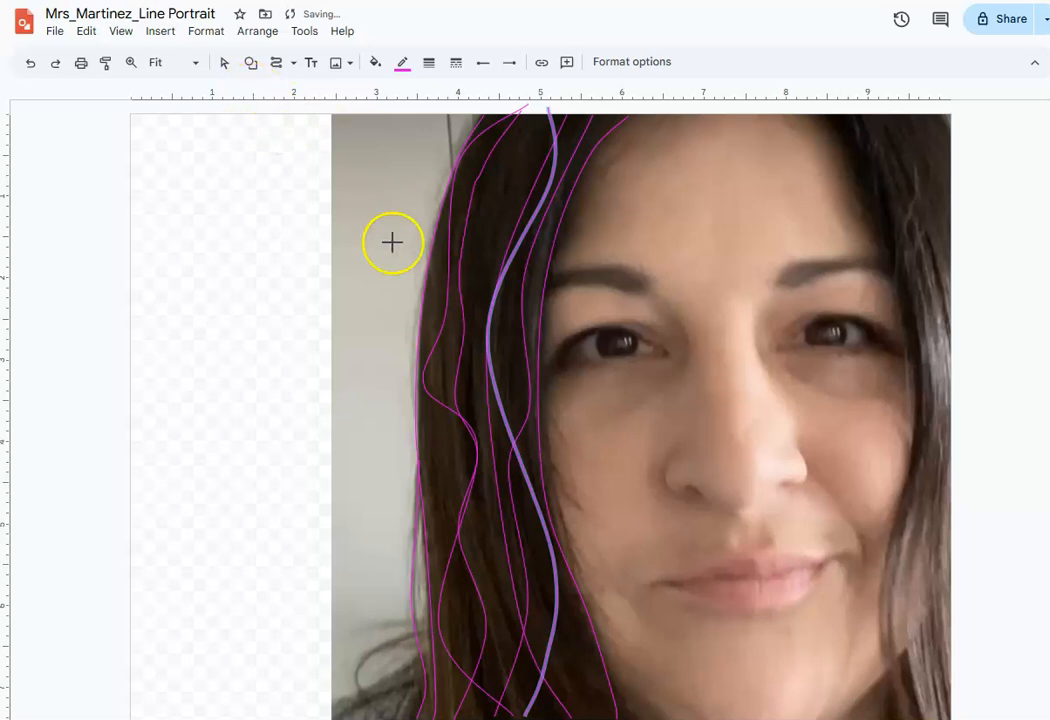
# Step: Select all the hair curves without the photo and give them a thicker line weight
pyautogui.click(225, 63)
pyautogui.click(437, 106)
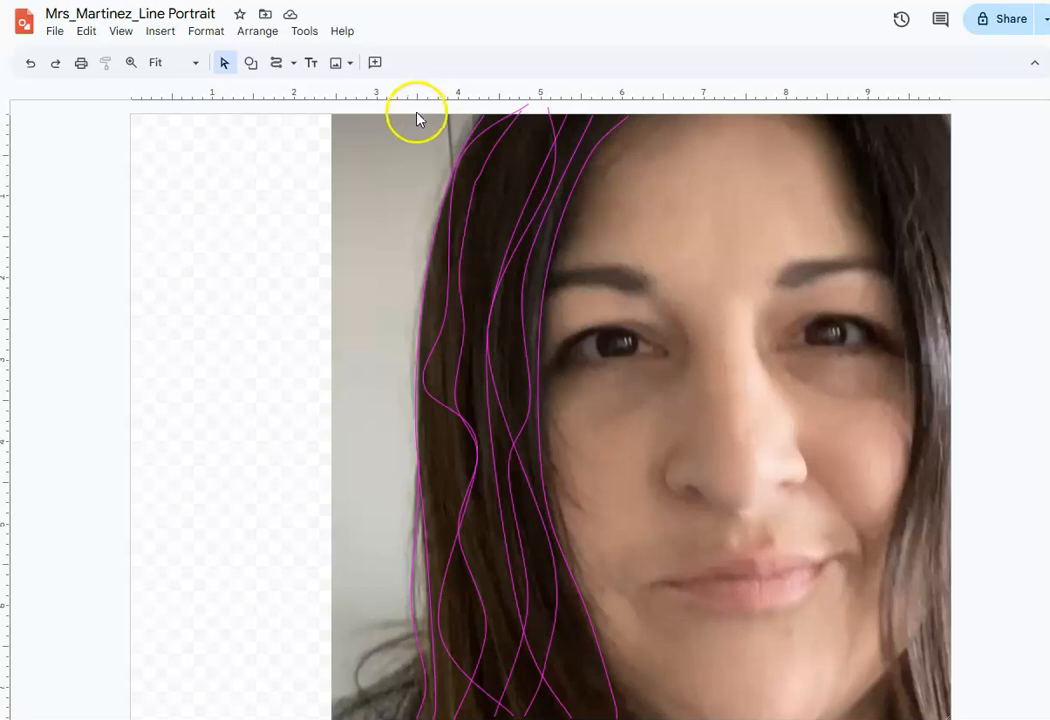
pyautogui.moveTo(397, 107); pyautogui.dragTo(645, 708)
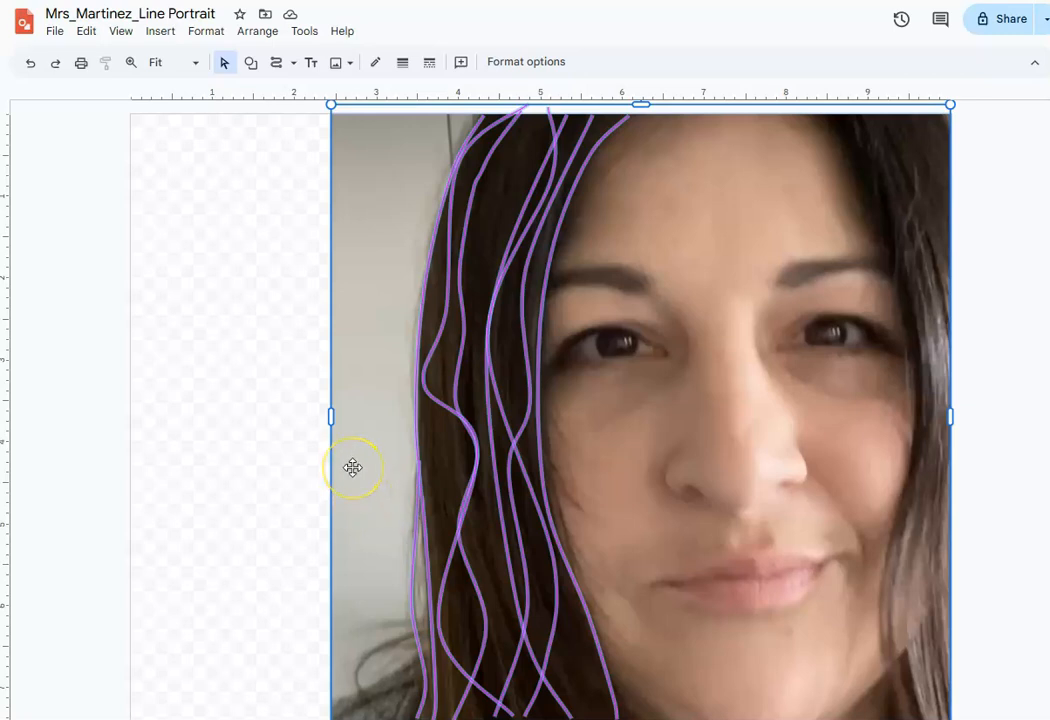
pyautogui.keyDown('shift'); pyautogui.click(330, 405); pyautogui.keyUp('shift')
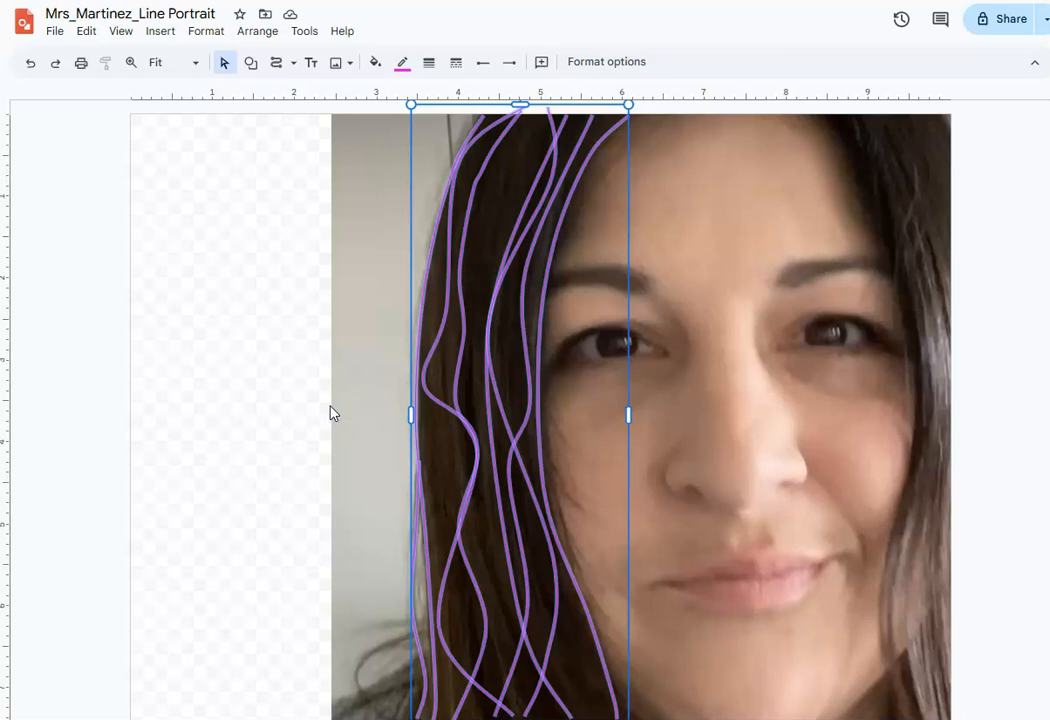
pyautogui.click(429, 63)
pyautogui.click(457, 141)
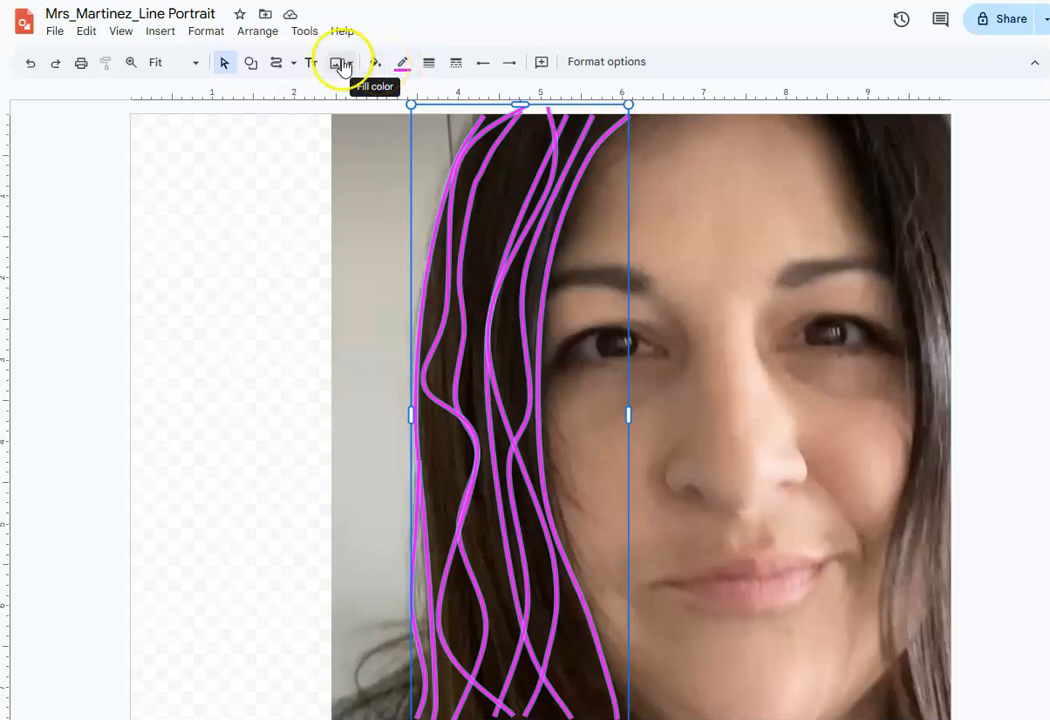
# Step: Copy and paste the hair curves, and place the copy just to the right of the originals to thicken the hair
pyautogui.click(86, 38)
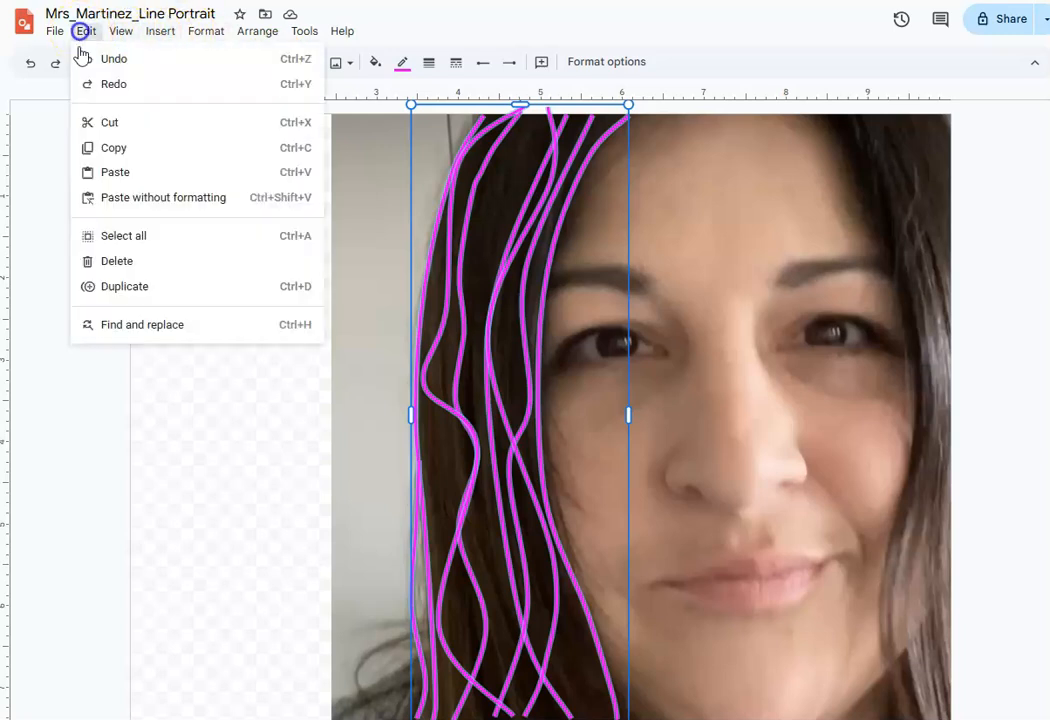
pyautogui.click(107, 146)
pyautogui.click(87, 31)
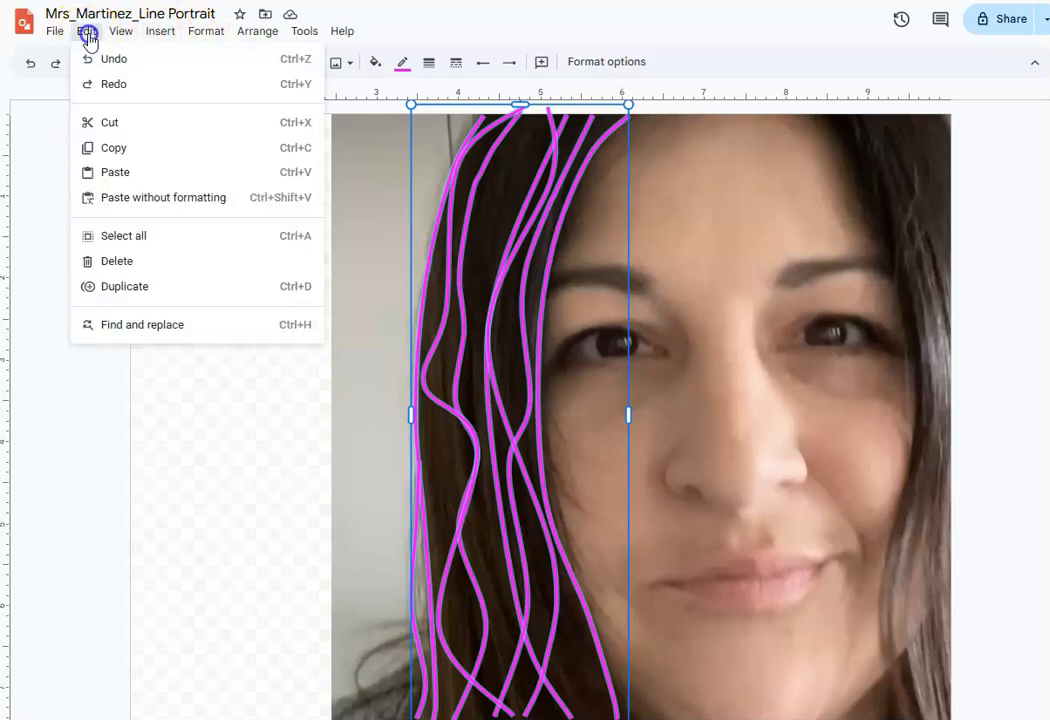
pyautogui.click(128, 171)
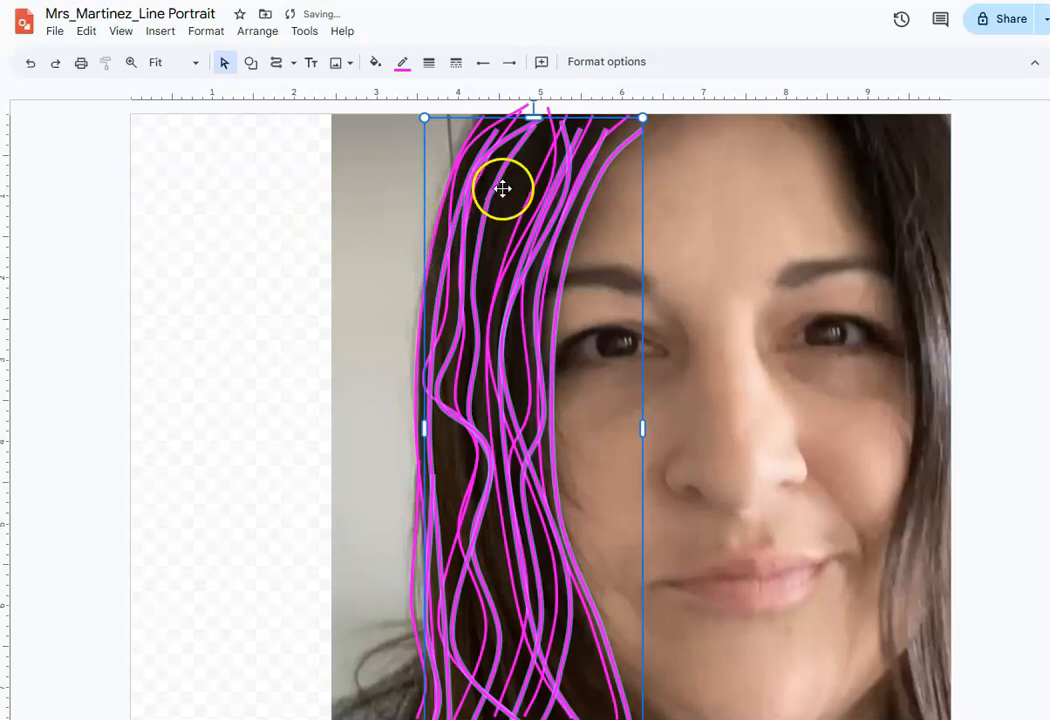
pyautogui.moveTo(484, 177); pyautogui.dragTo(486, 178)
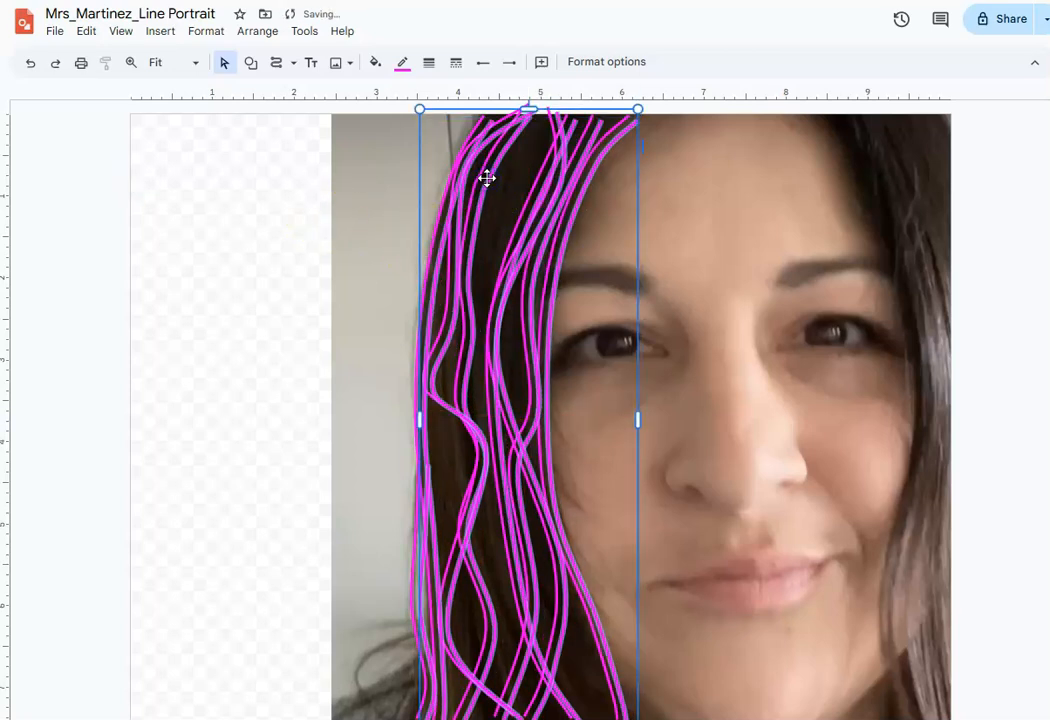
pyautogui.click(223, 348)
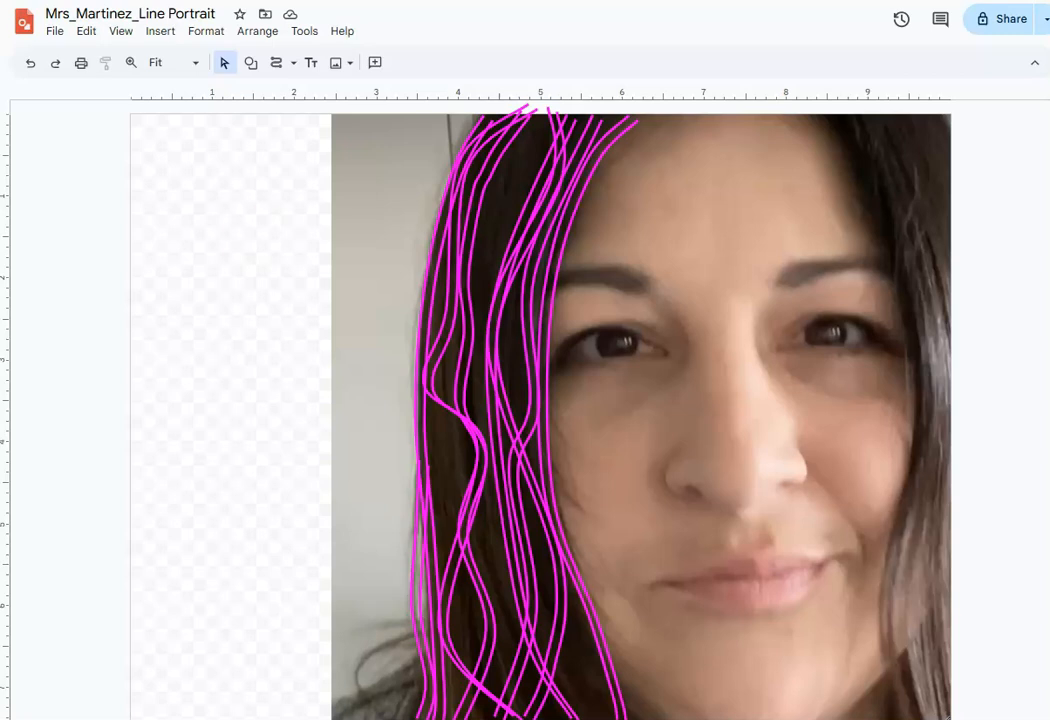
# Step: Paste a second copy of the hair curves over the left hair section
pyautogui.click(87, 31)
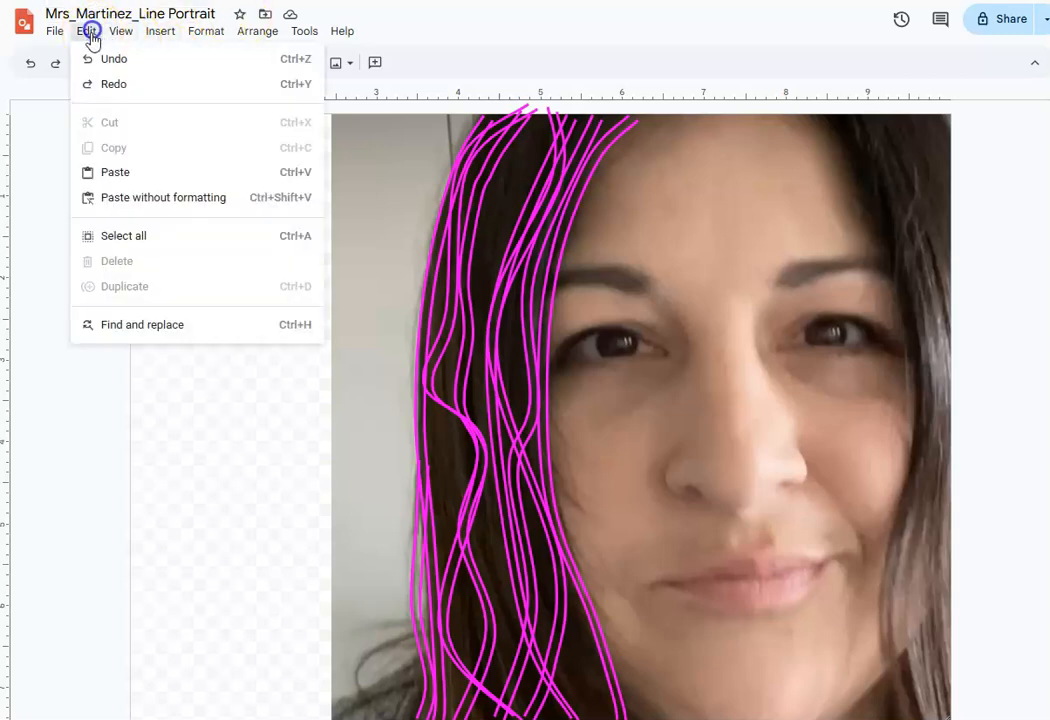
pyautogui.click(115, 172)
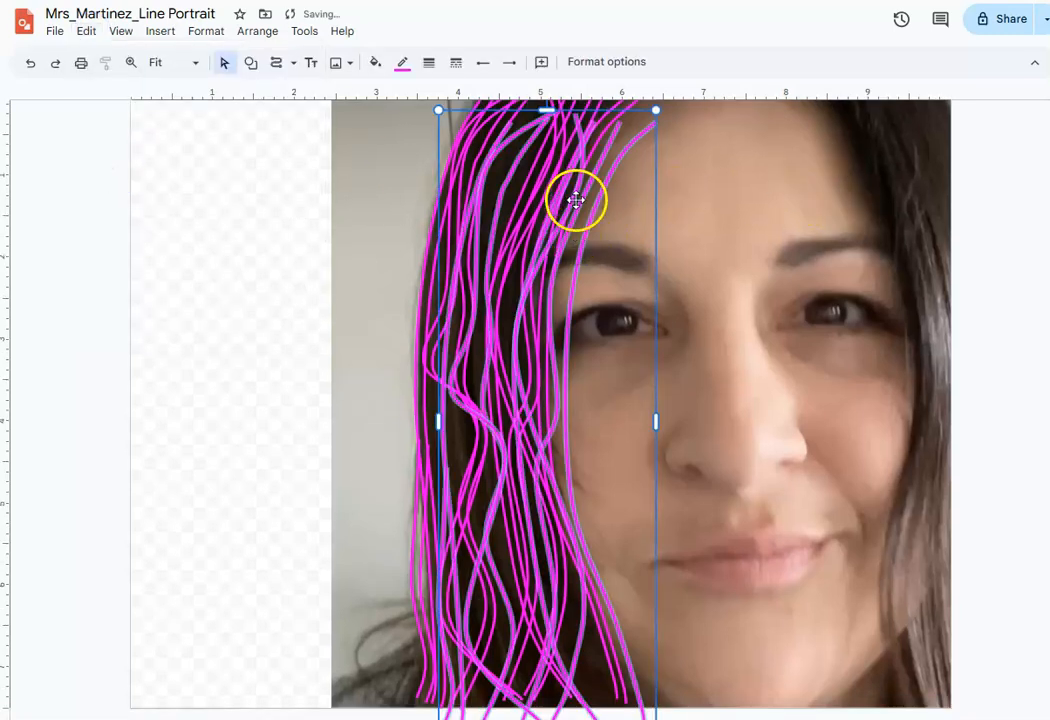
# Step: Try to shift the second pasted set of curves slightly to the left, and undo the moves of the photo and curves
pyautogui.moveTo(606, 167); pyautogui.dragTo(590, 162)
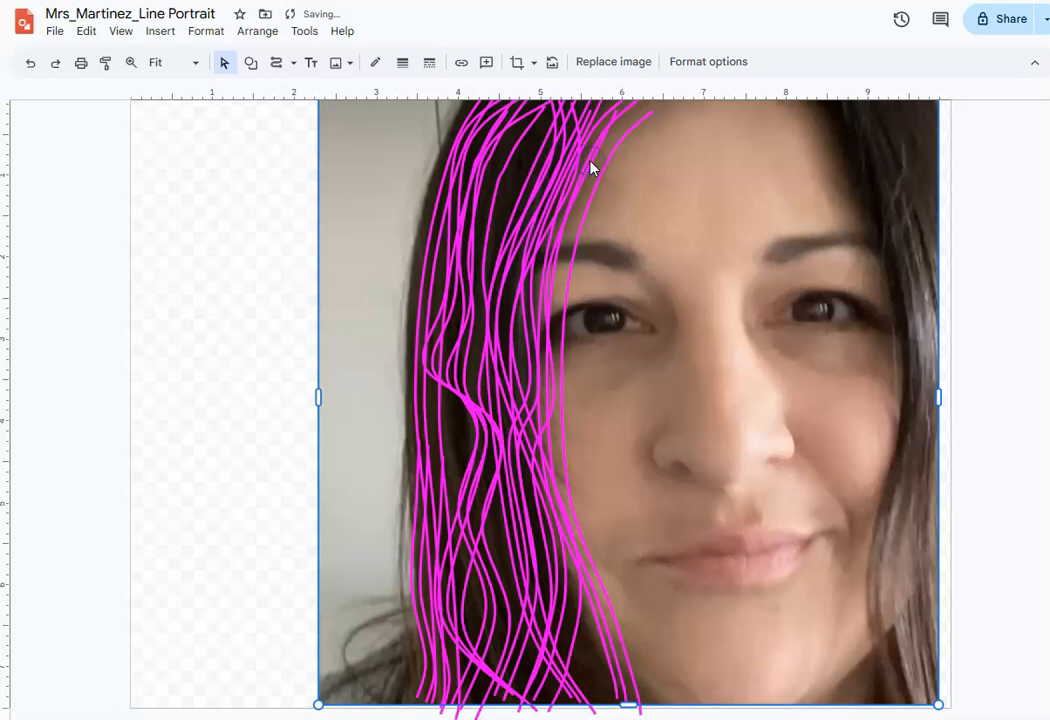
pyautogui.click(31, 66)
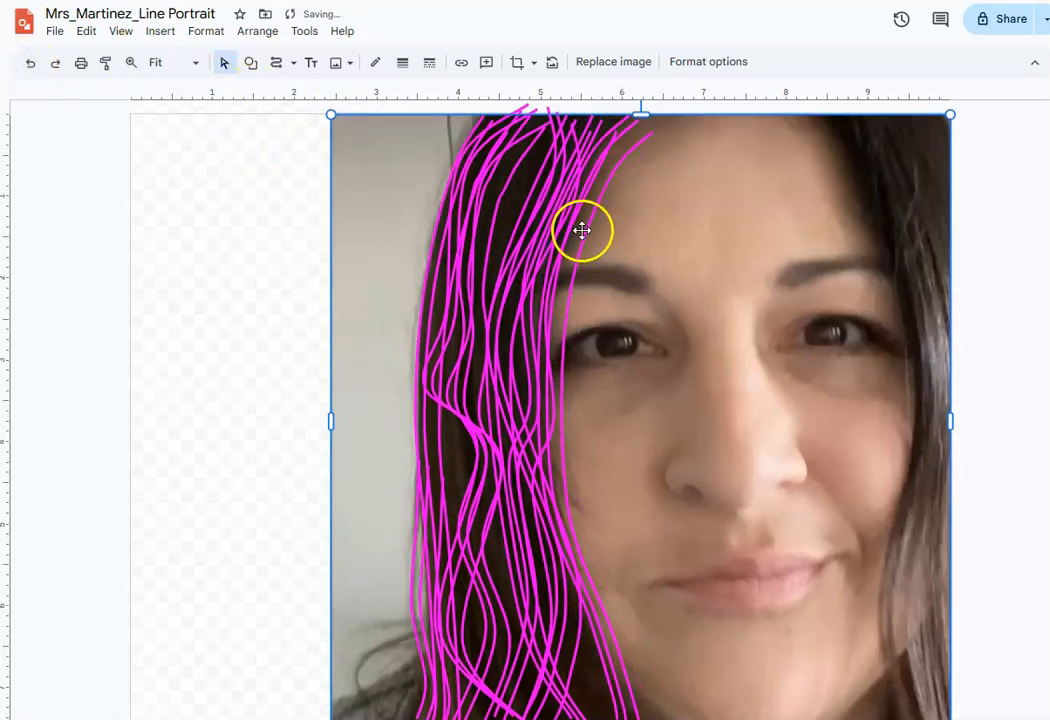
pyautogui.click(567, 237)
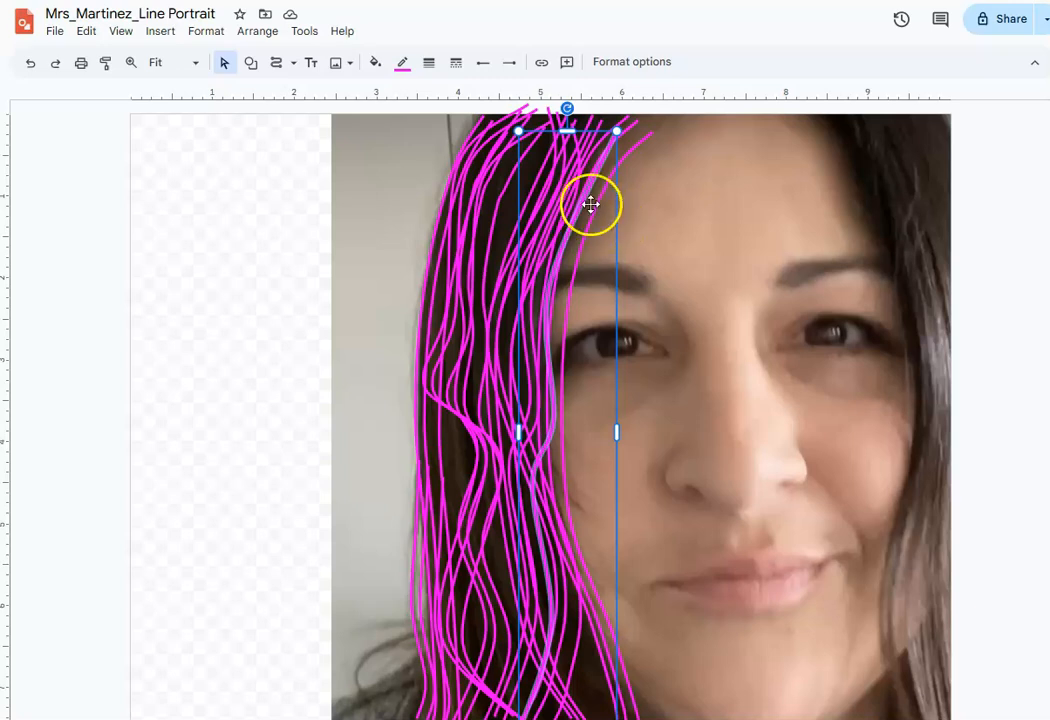
pyautogui.click(284, 177)
pyautogui.click(30, 64)
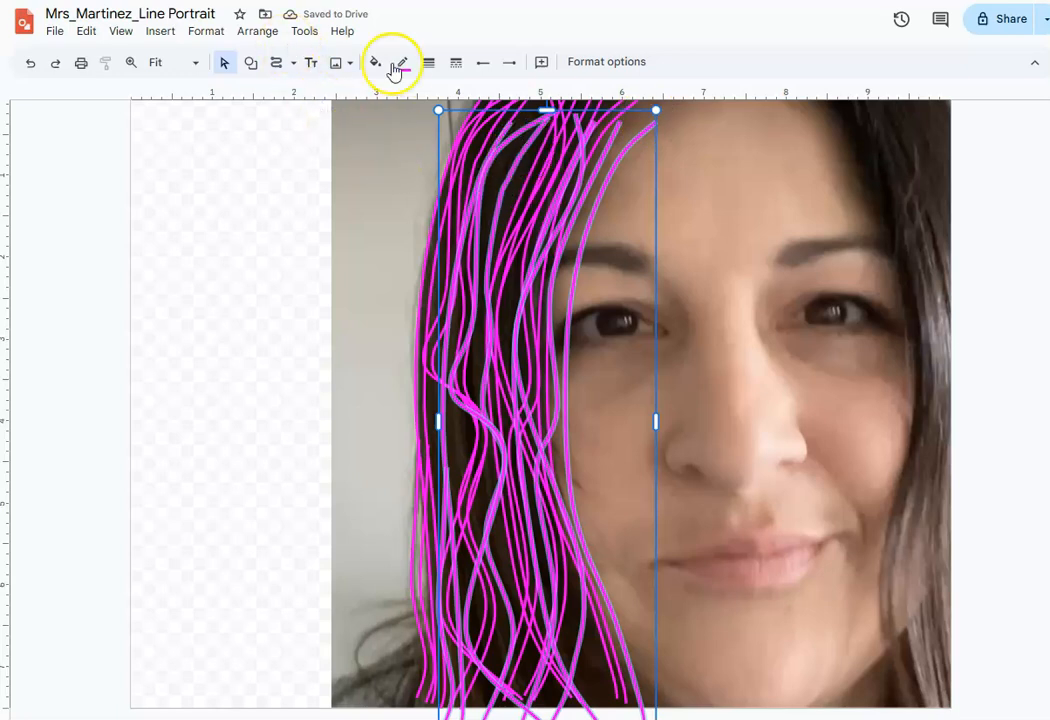
pyautogui.click(276, 30)
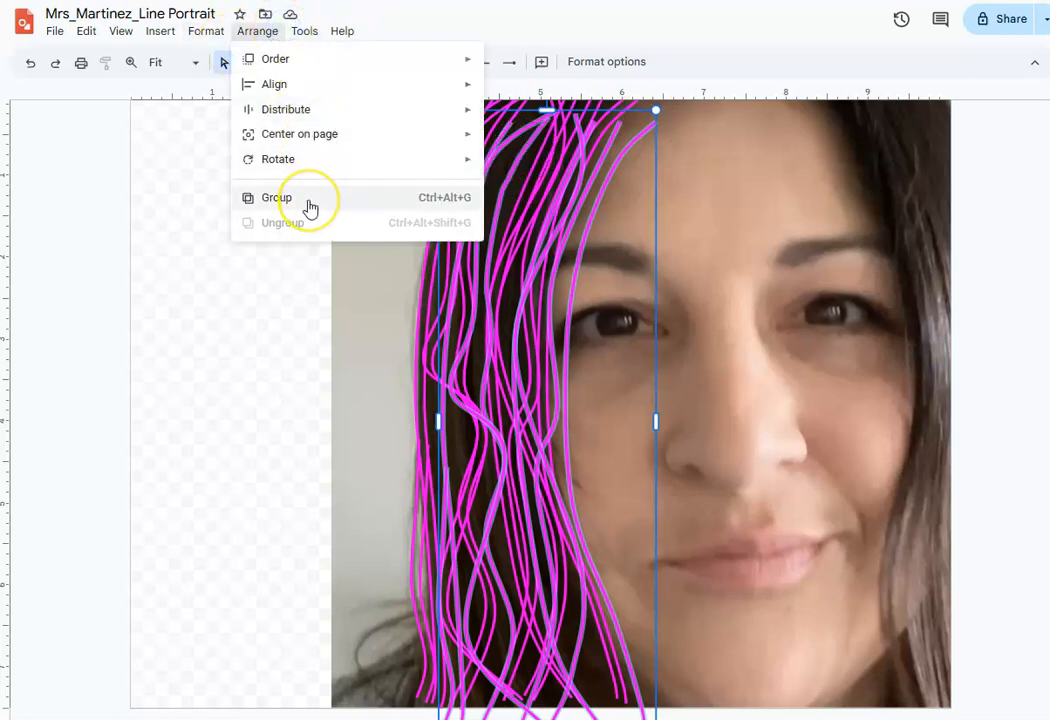
pyautogui.click(192, 253)
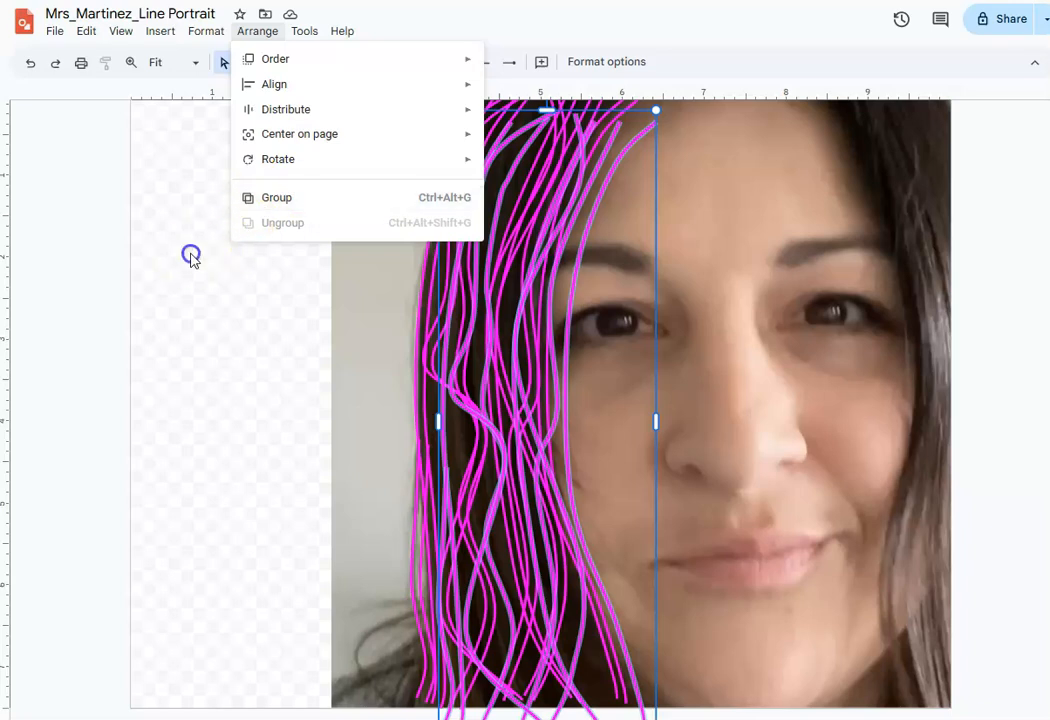
pyautogui.click(28, 64)
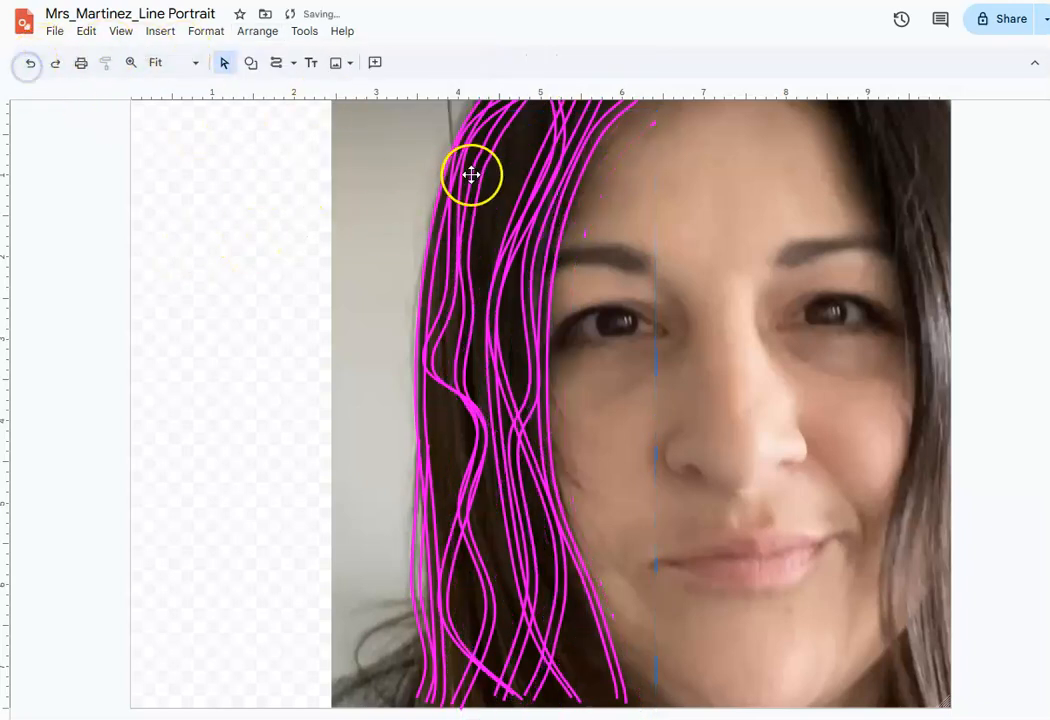
pyautogui.click(55, 63)
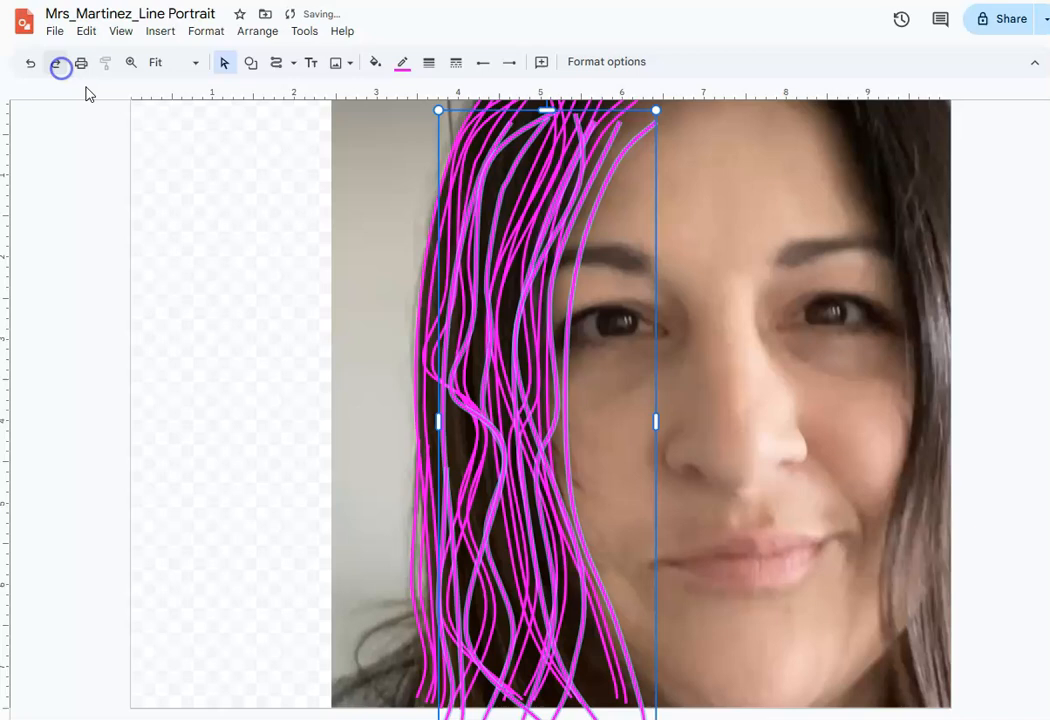
pyautogui.click(636, 104)
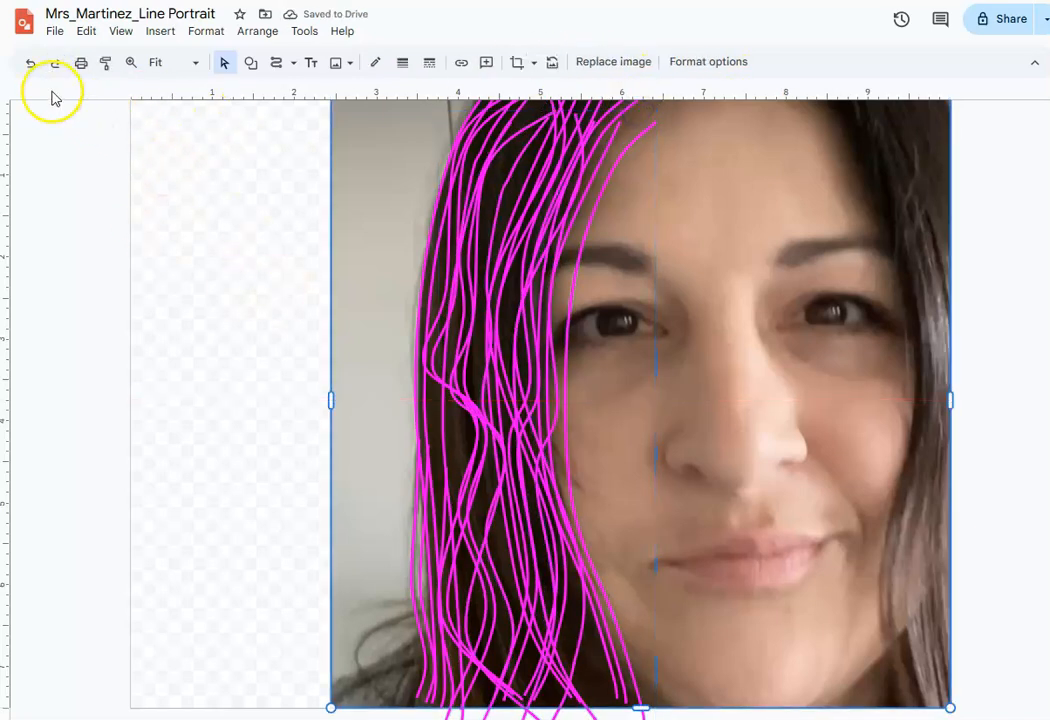
# Step: Undo and restore the second pasted set of hair curves so the copy is selected instead of the photo
pyautogui.click(32, 63)
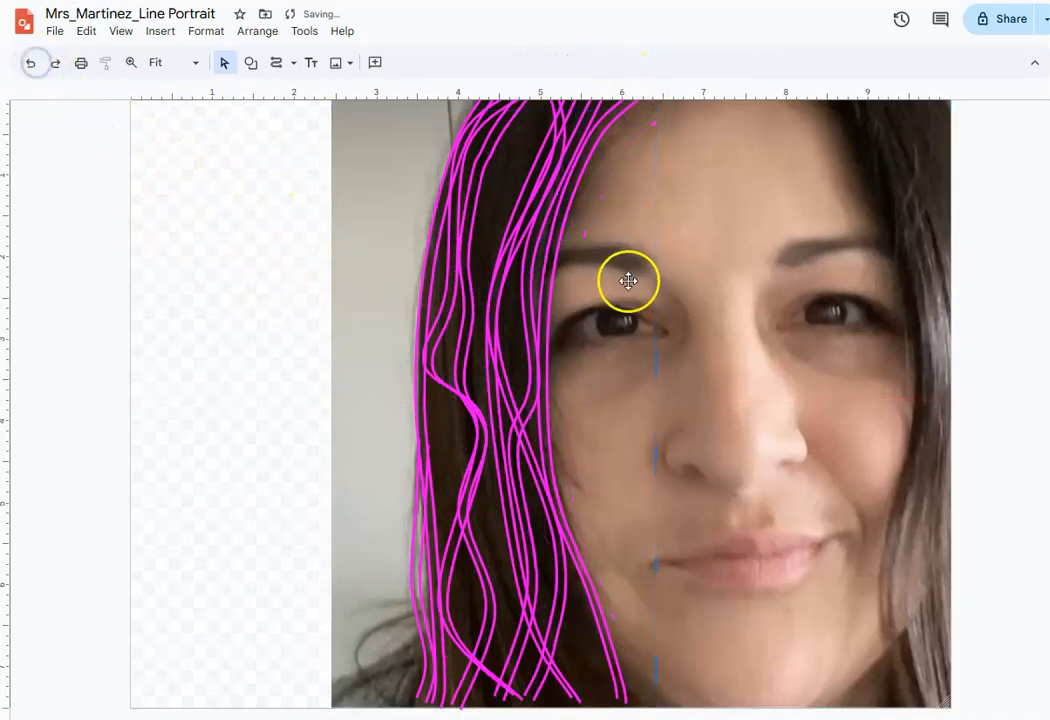
pyautogui.click(55, 64)
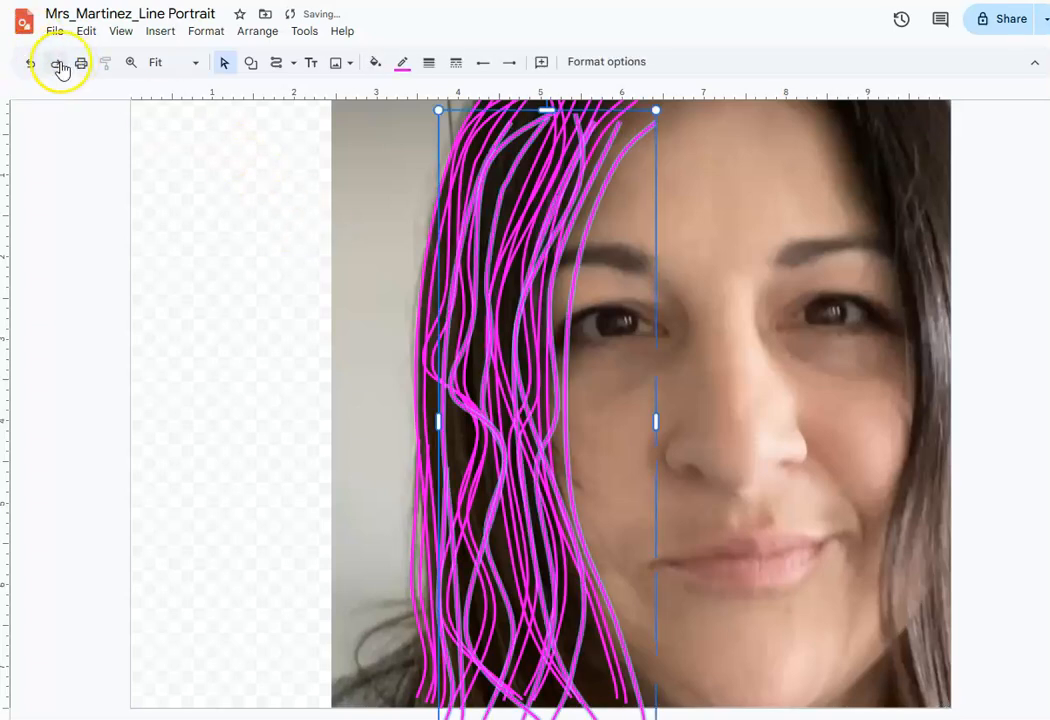
pyautogui.click(656, 195)
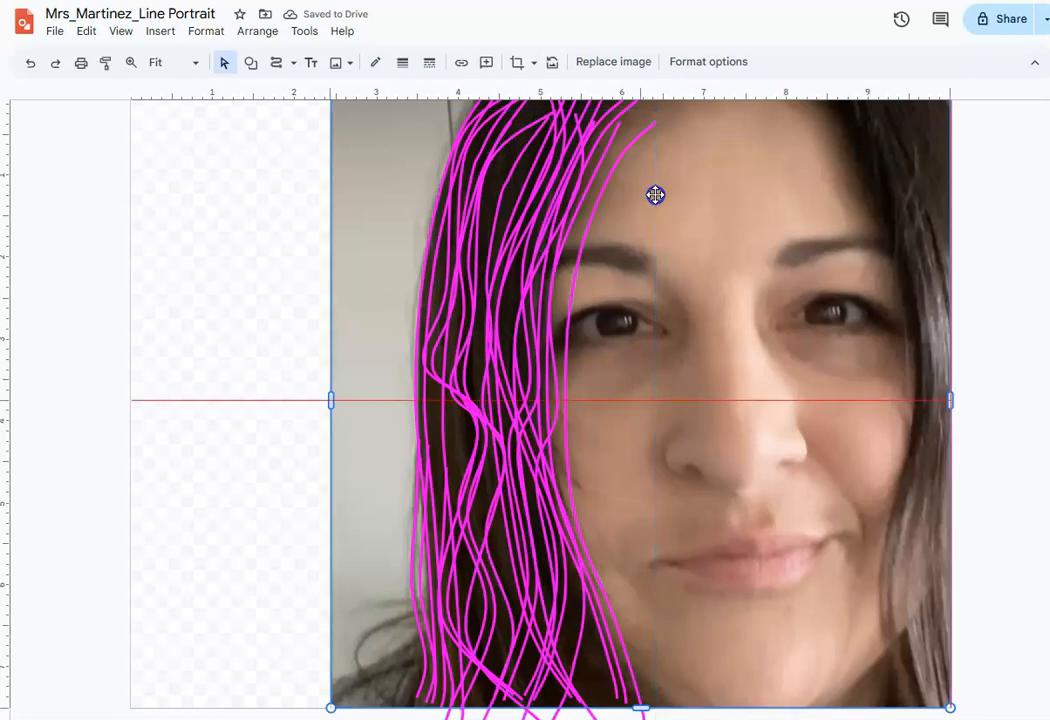
pyautogui.click(29, 63)
pyautogui.click(57, 63)
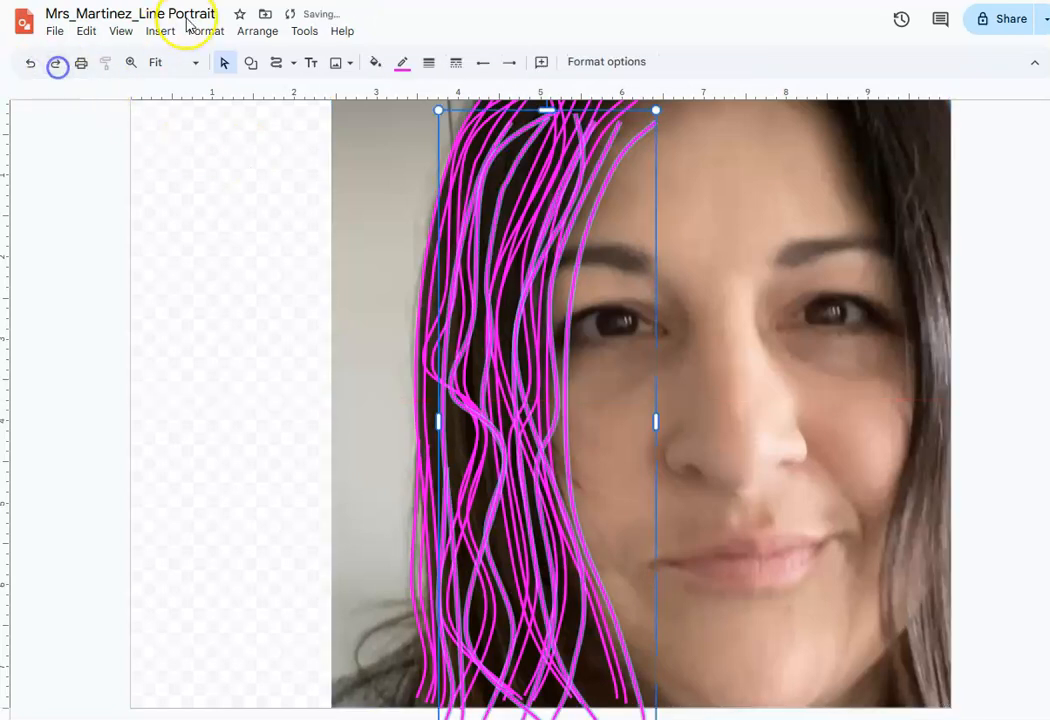
pyautogui.click(255, 30)
pyautogui.click(279, 197)
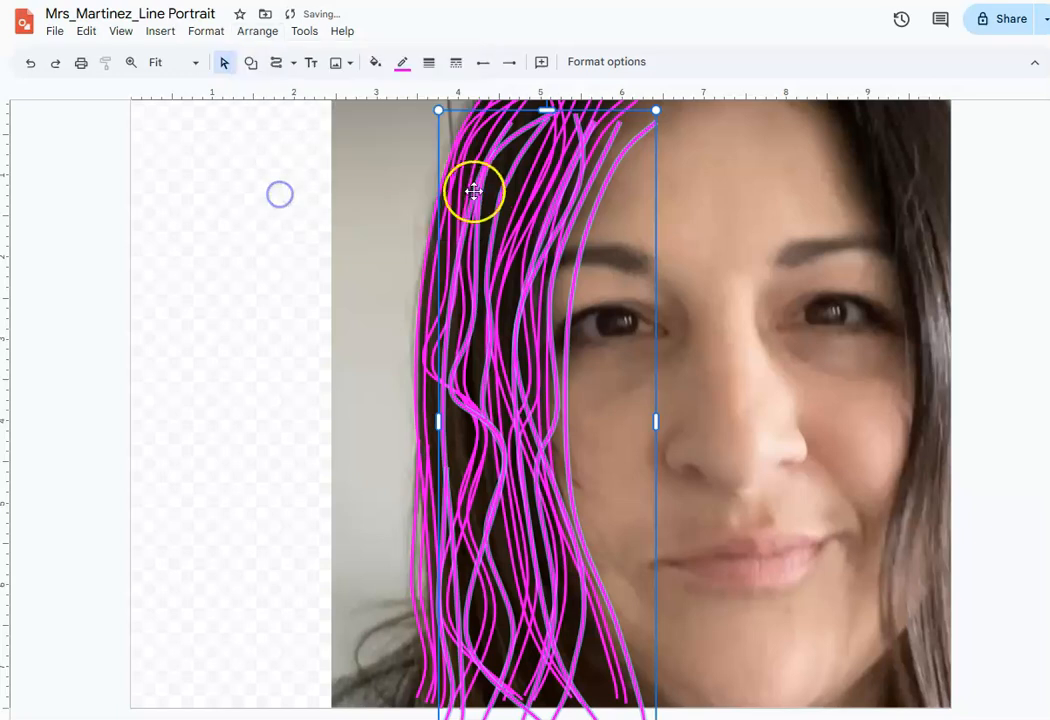
# Step: Try nudging the pasted hair curves slightly left, and place another duplicate over the left hair section
pyautogui.moveTo(592, 208)
pyautogui.mouseDown()
pyautogui.moveTo(579, 180)
pyautogui.moveTo(577, 218)
pyautogui.mouseUp()
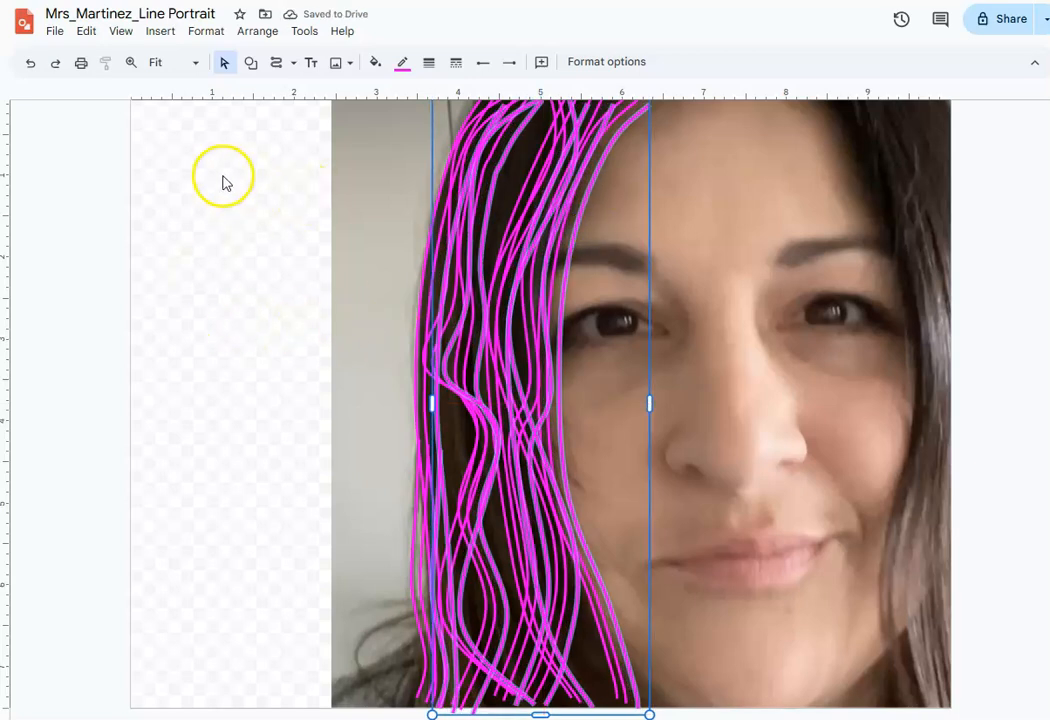
pyautogui.hotkey('ctrl', 'd')
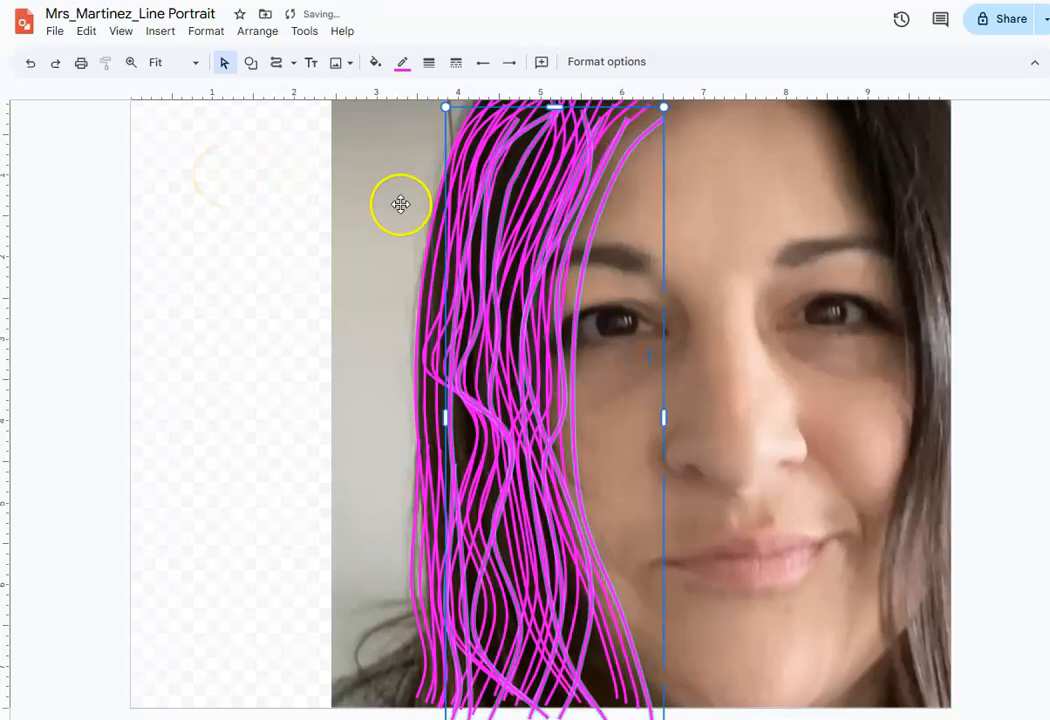
pyautogui.moveTo(579, 289); pyautogui.dragTo(527, 277)
pyautogui.click(534, 272)
pyautogui.moveTo(602, 272); pyautogui.dragTo(603, 279)
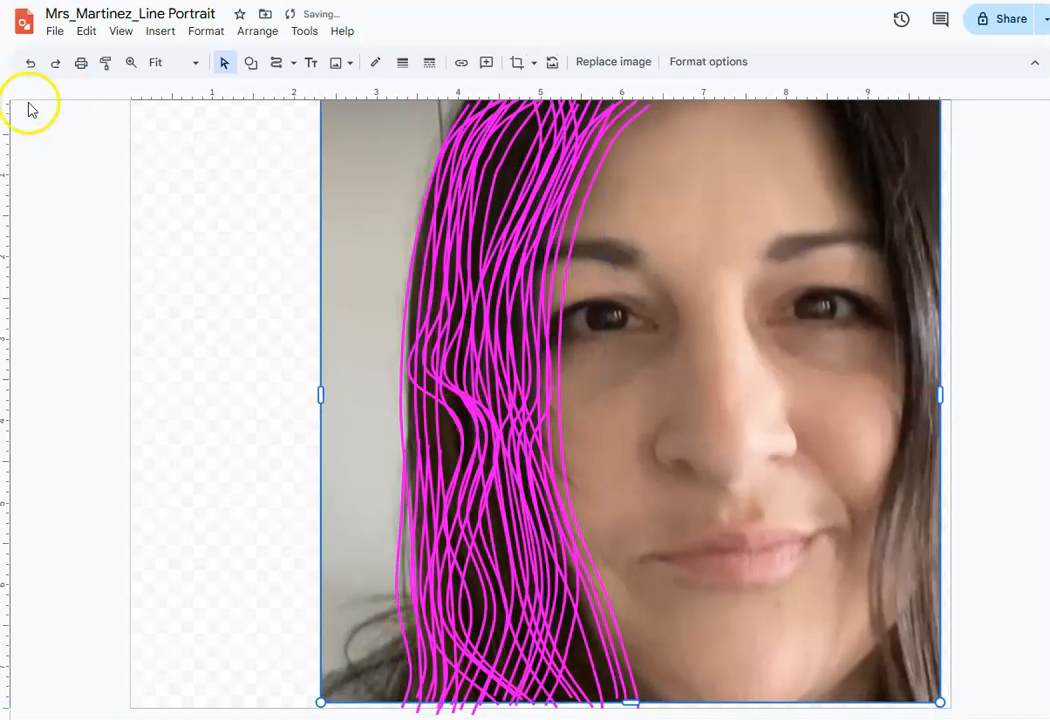
# Step: Undo the photo's shift and remove the extra duplicate of the hair curves
pyautogui.click(30, 62)
pyautogui.click(190, 152)
pyautogui.click(30, 62)
pyautogui.click(485, 272)
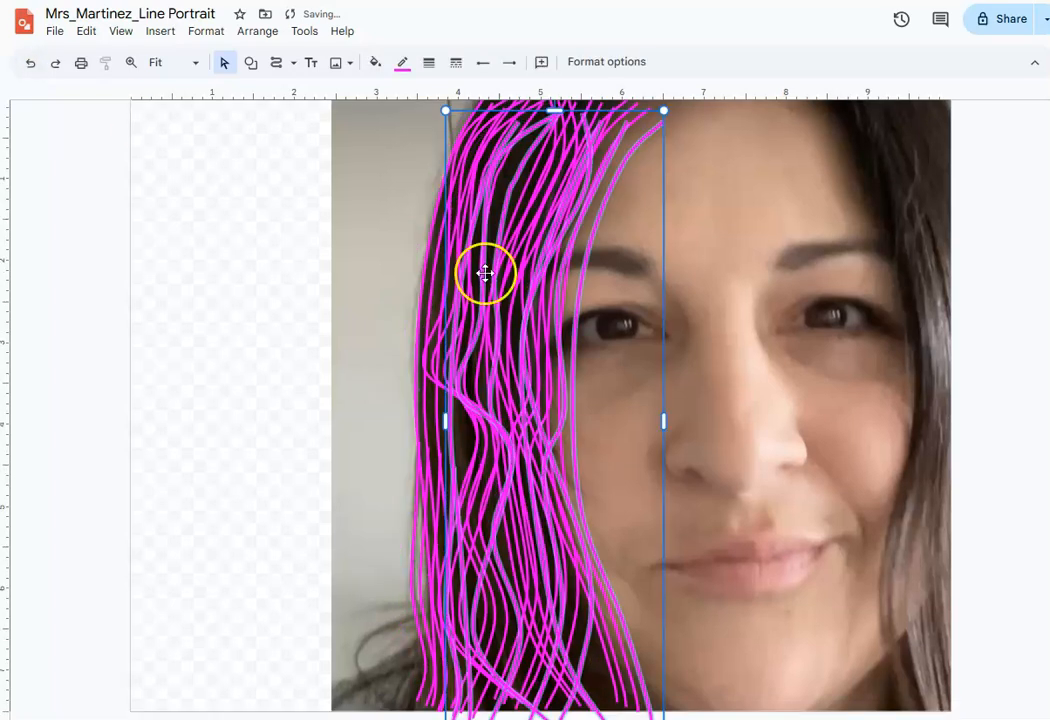
pyautogui.click(577, 346)
pyautogui.click(27, 62)
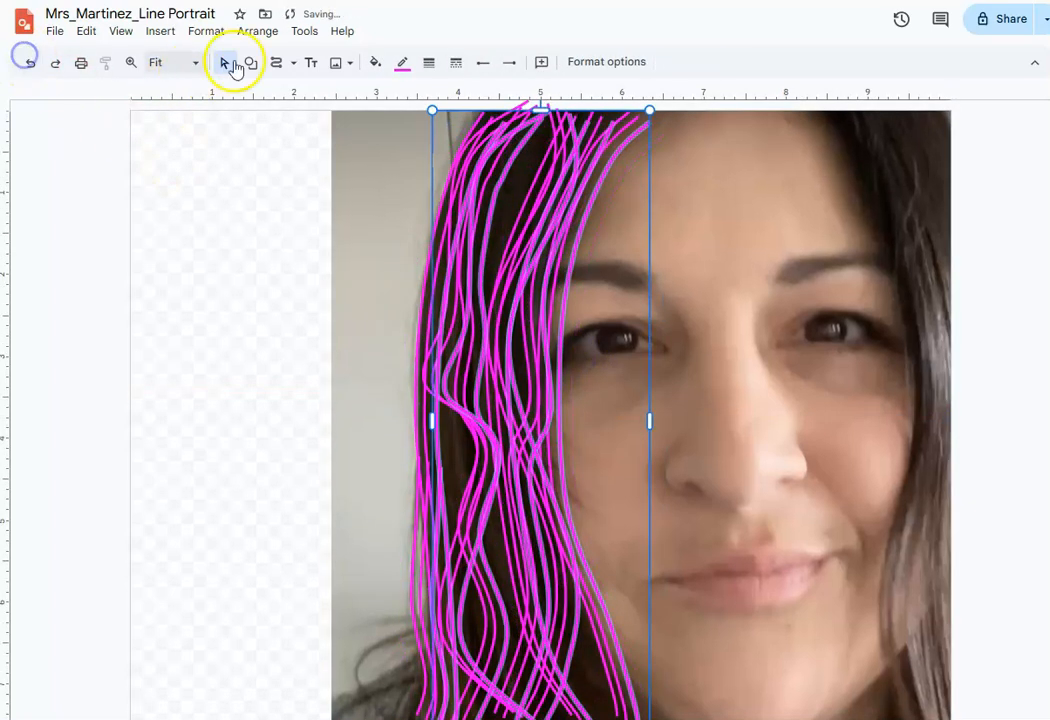
# Step: Undo the repositioning of the pasted hair curves over the left hair section
pyautogui.click(257, 31)
pyautogui.click(159, 256)
pyautogui.click(591, 266)
pyautogui.click(570, 265)
pyautogui.click(508, 270)
pyautogui.click(562, 268)
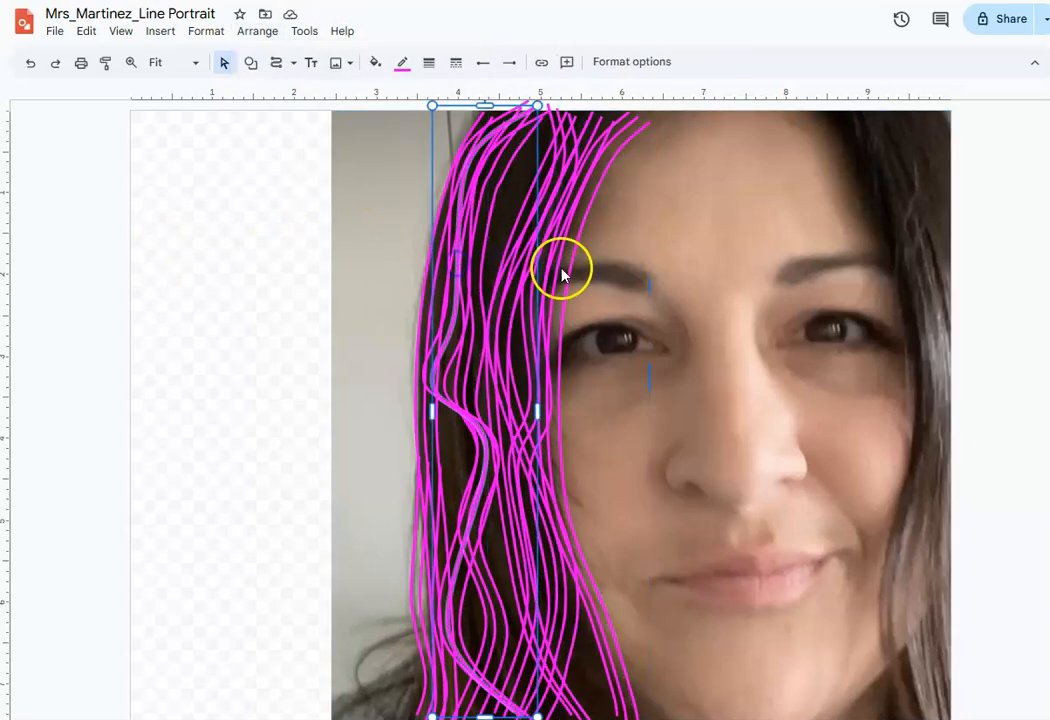
pyautogui.click(574, 261)
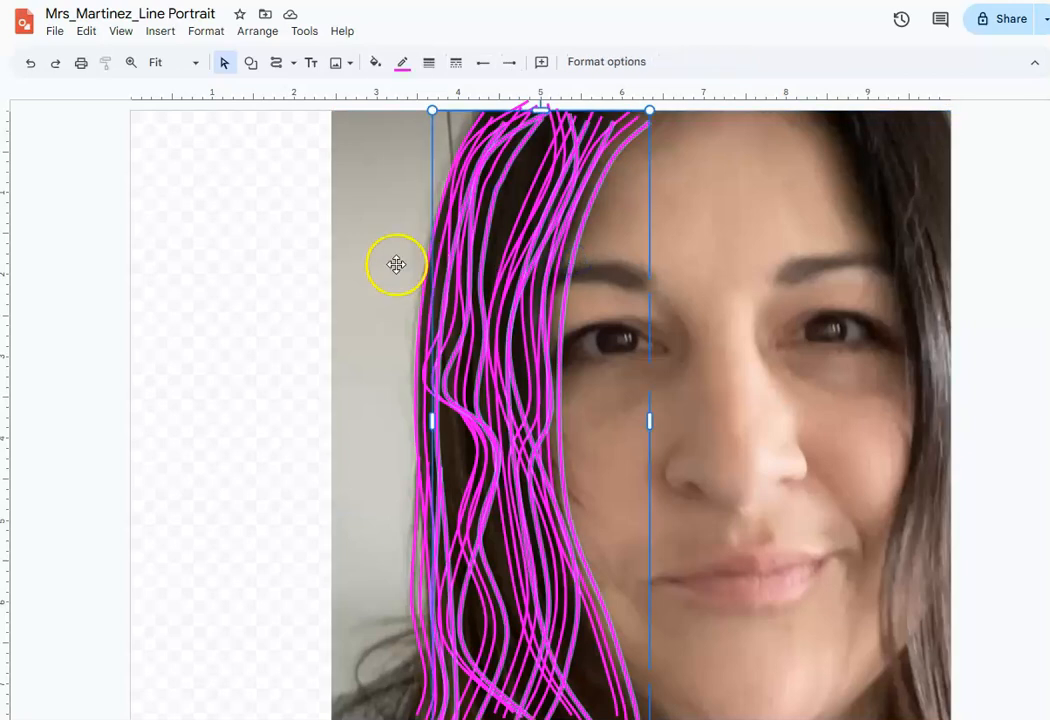
pyautogui.click(203, 198)
pyautogui.click(30, 63)
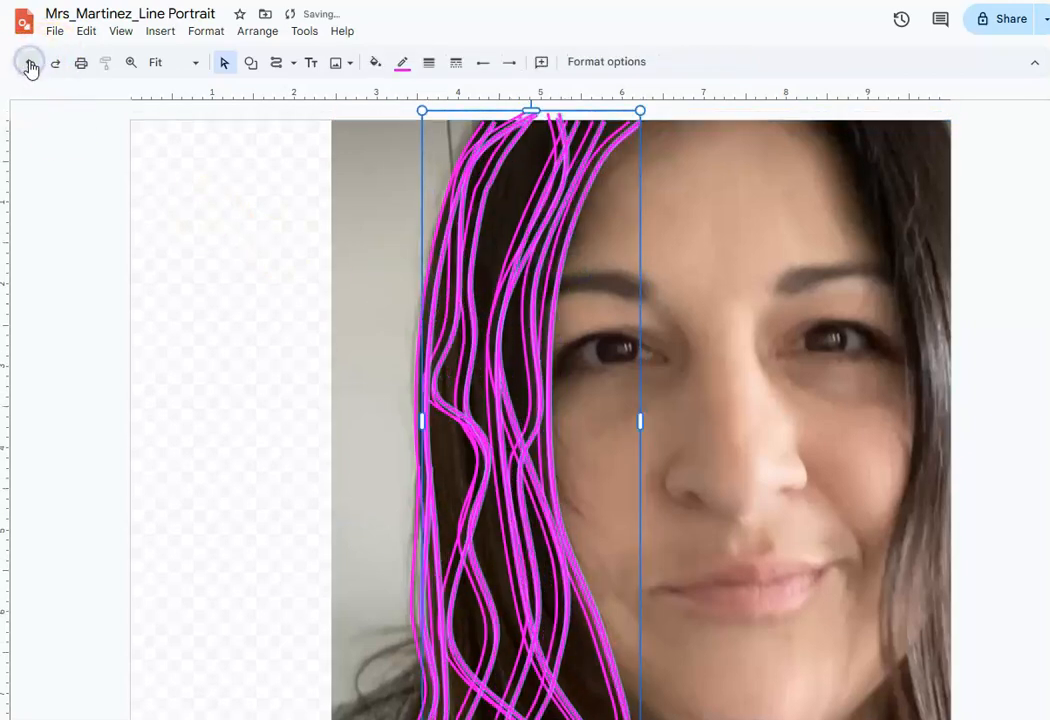
pyautogui.click(30, 63)
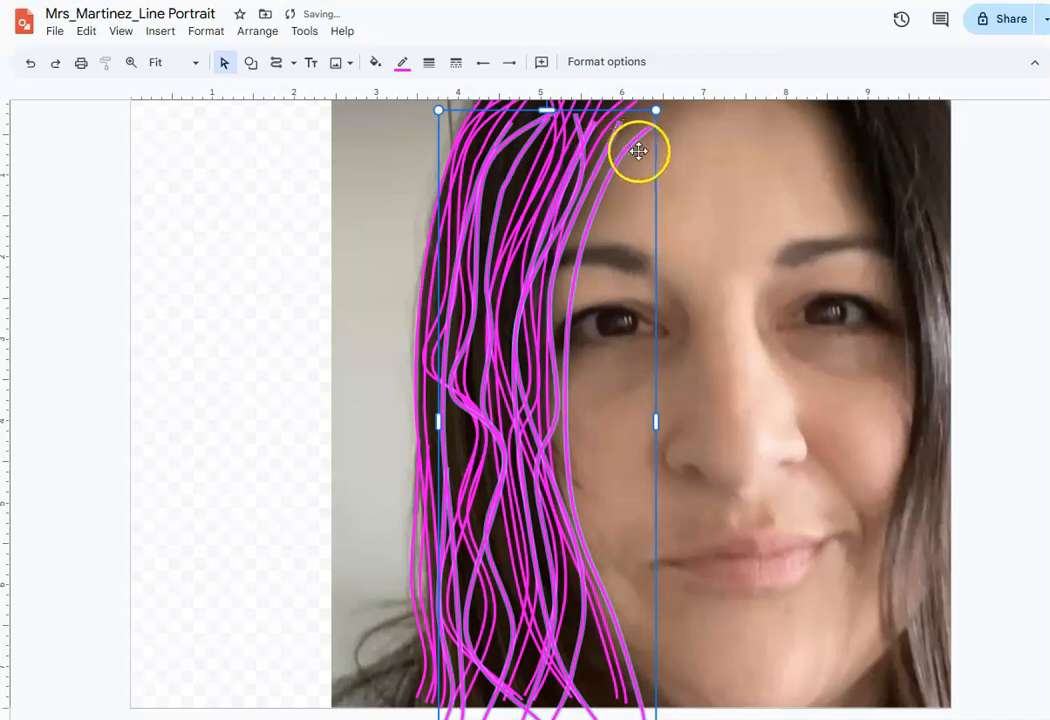
# Step: Move the pasted hair curves left so they extend slightly past the outer edge of the hair
pyautogui.moveTo(639, 139); pyautogui.dragTo(597, 138)
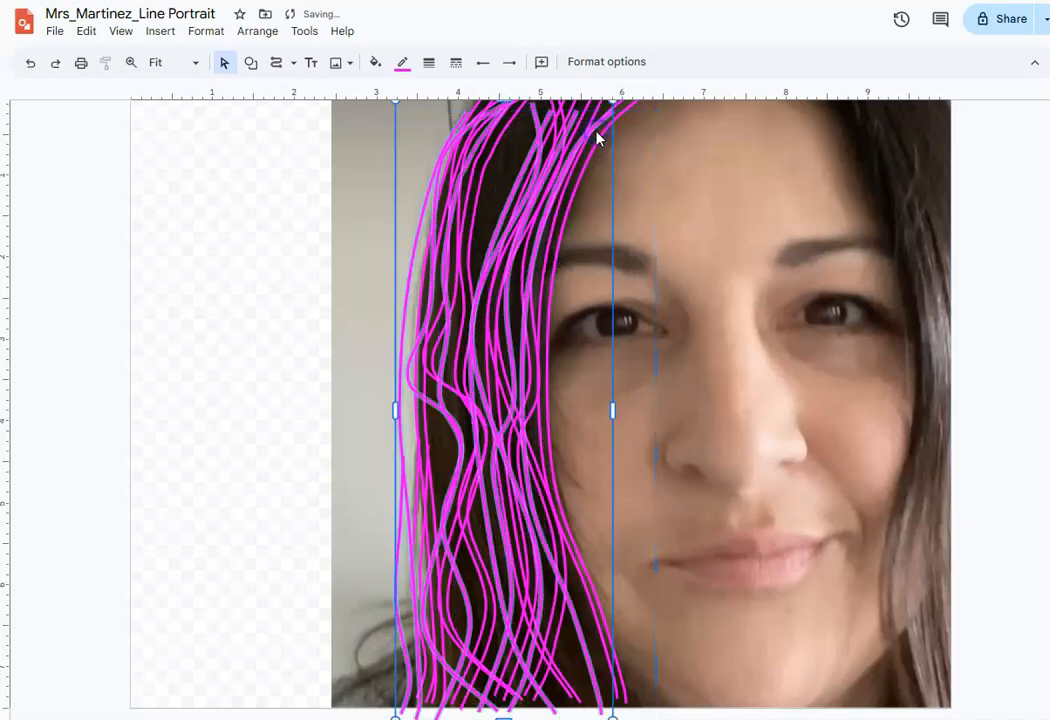
pyautogui.click(250, 31)
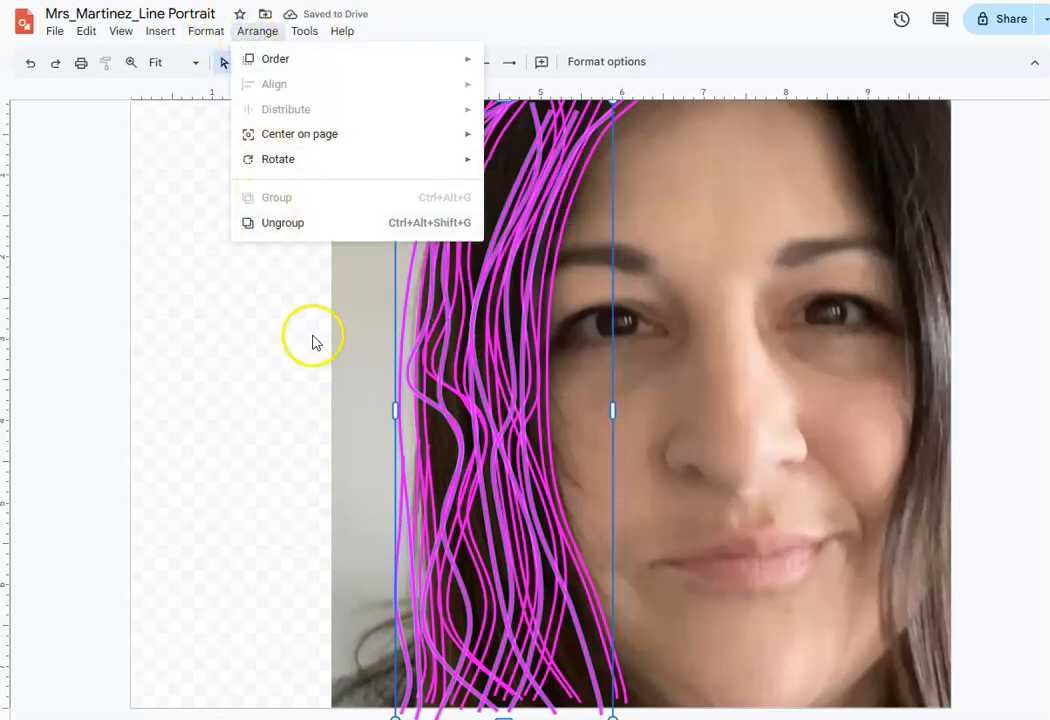
pyautogui.click(247, 333)
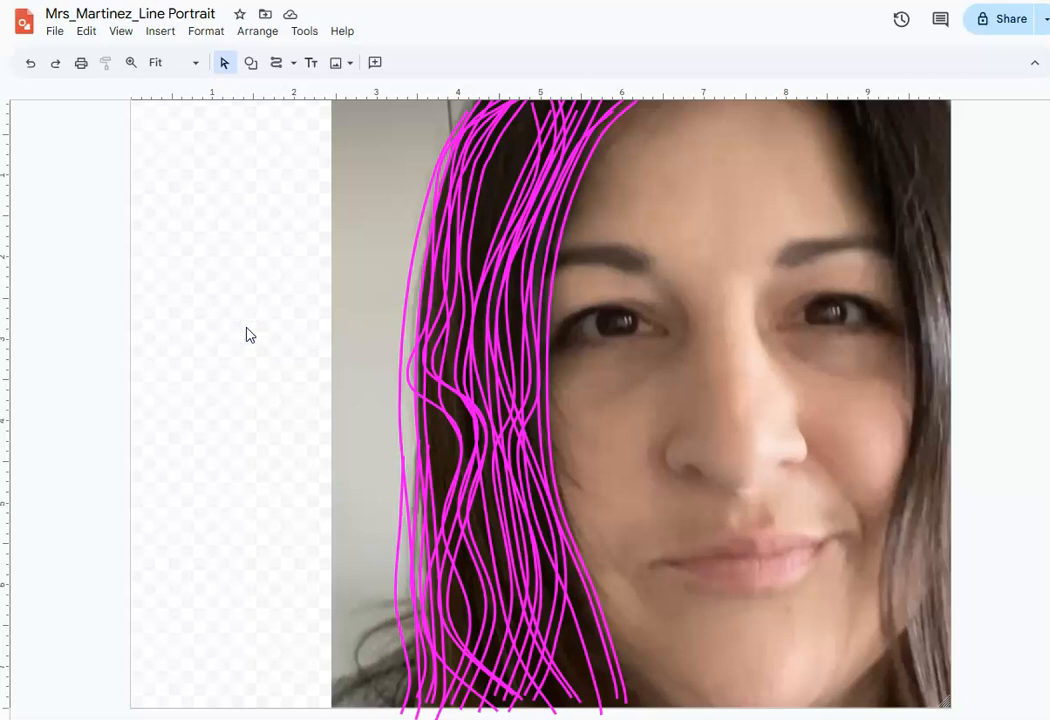
# Step: Shift individual strands in the left hair section slightly to fill the dark gaps between the curves
pyautogui.click(539, 125)
pyautogui.keyDown('shift'); pyautogui.click(540, 128); pyautogui.keyUp('shift')
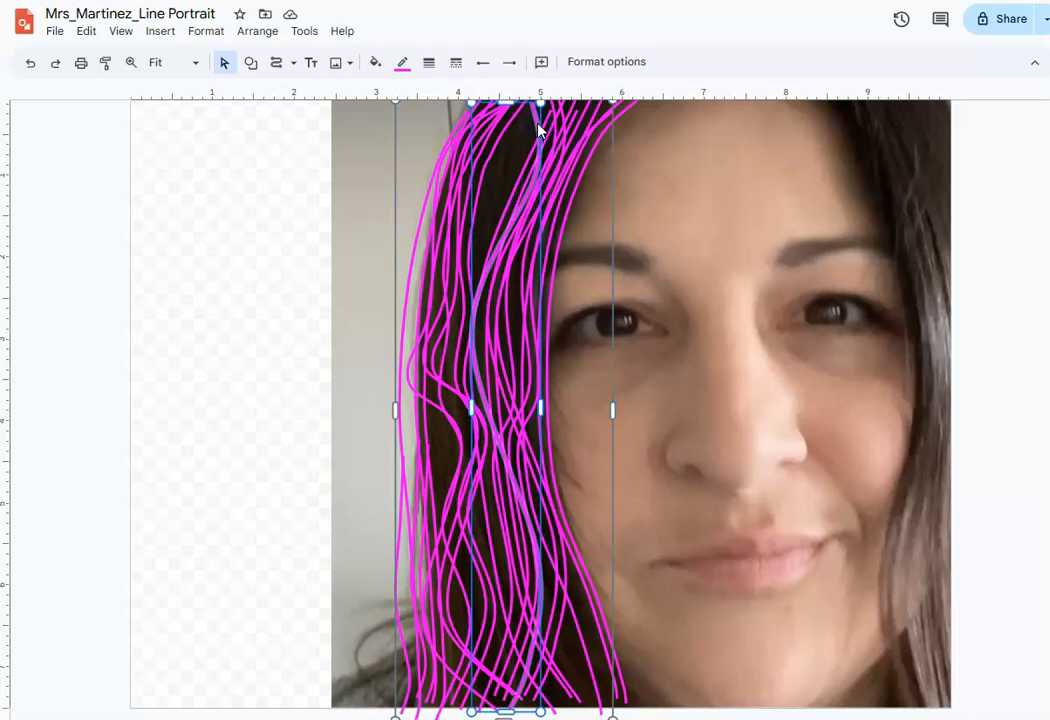
pyautogui.moveTo(520, 122); pyautogui.dragTo(477, 153)
pyautogui.moveTo(475, 153)
pyautogui.mouseDown()
pyautogui.moveTo(495, 152)
pyautogui.moveTo(499, 164)
pyautogui.moveTo(485, 159)
pyautogui.mouseUp()
pyautogui.click(34, 62)
pyautogui.click(452, 141)
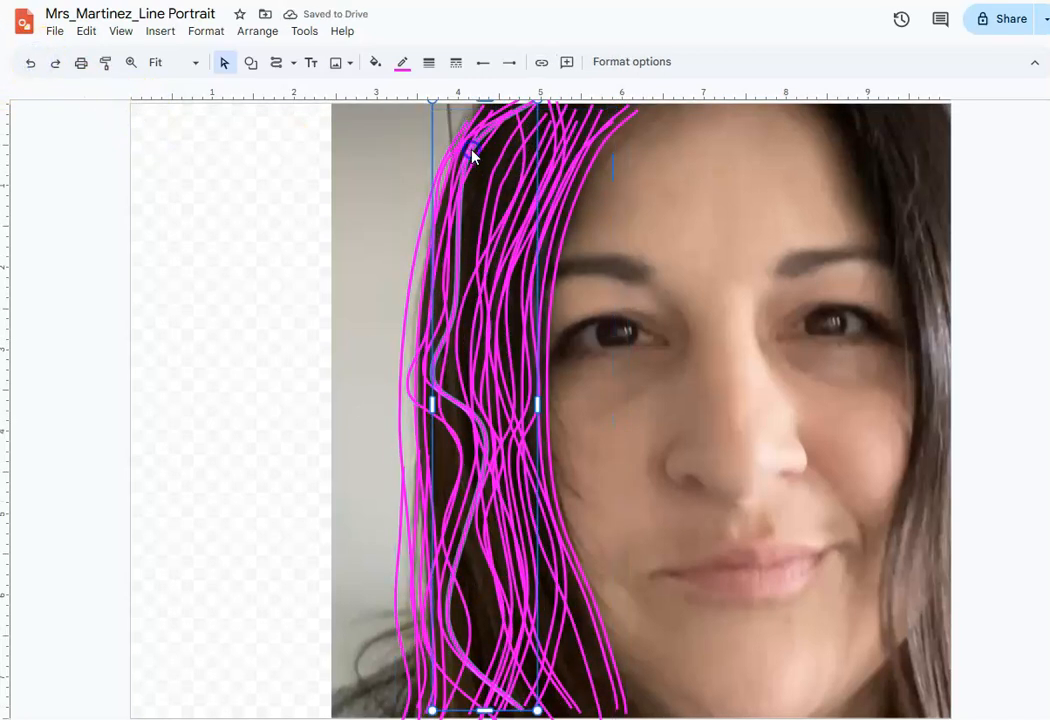
pyautogui.moveTo(472, 155); pyautogui.dragTo(488, 152)
pyautogui.click(456, 176)
pyautogui.moveTo(461, 166); pyautogui.dragTo(473, 169)
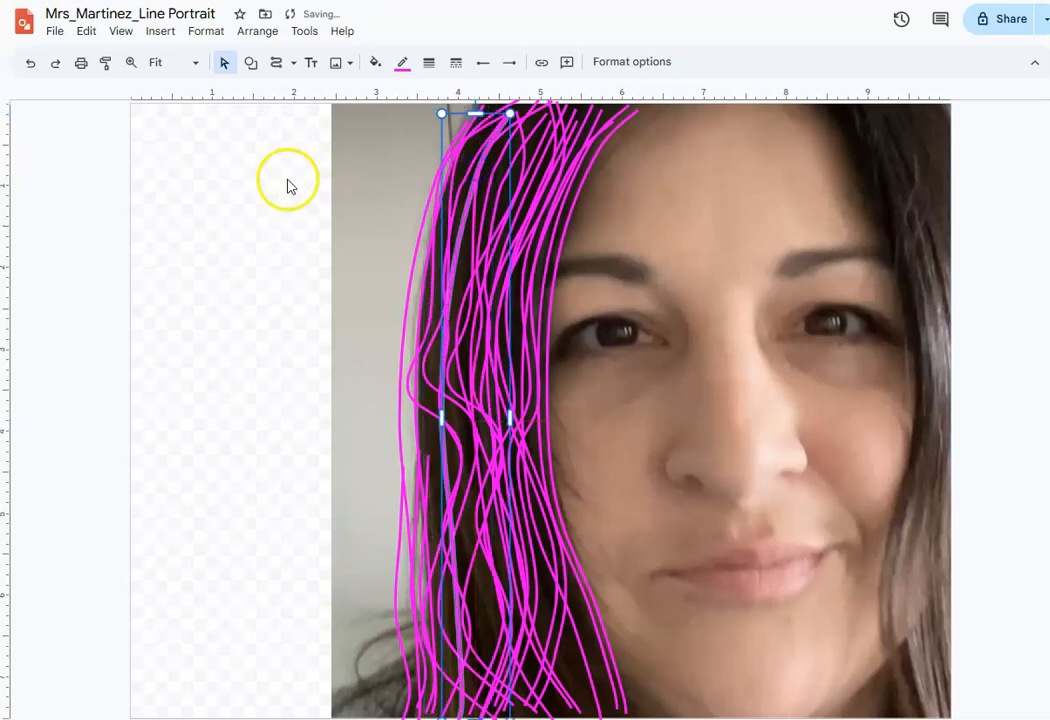
pyautogui.click(271, 284)
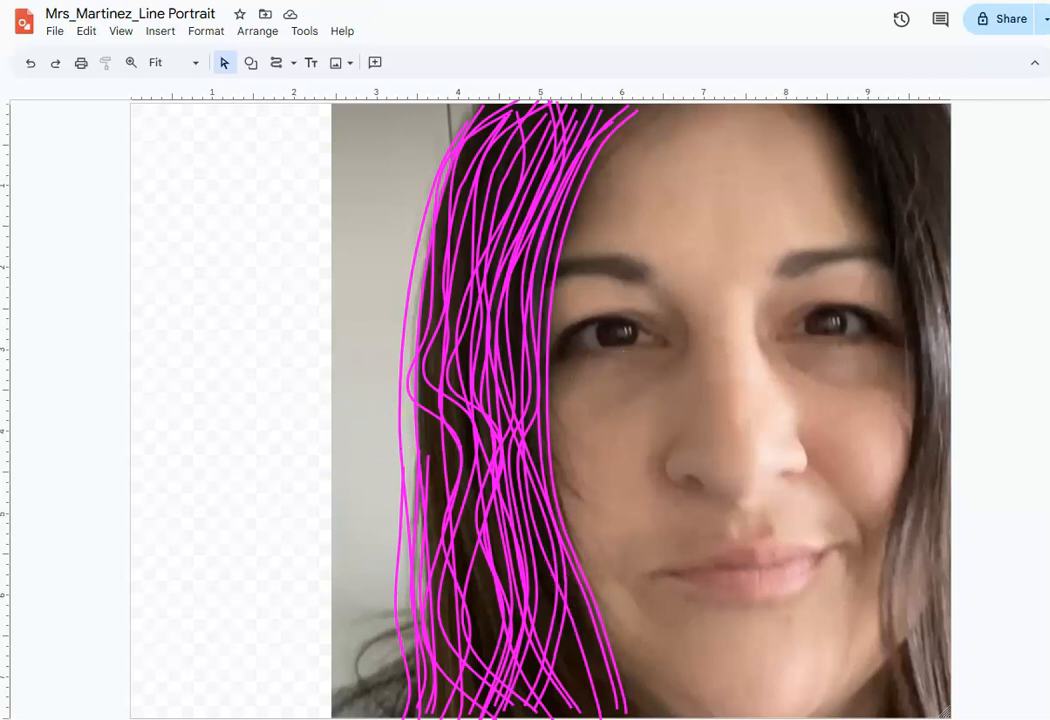
# Step: Trace a curve along the inner edge of the right hair section from forehead to photo bottom, and color it magenta
pyautogui.click(276, 63)
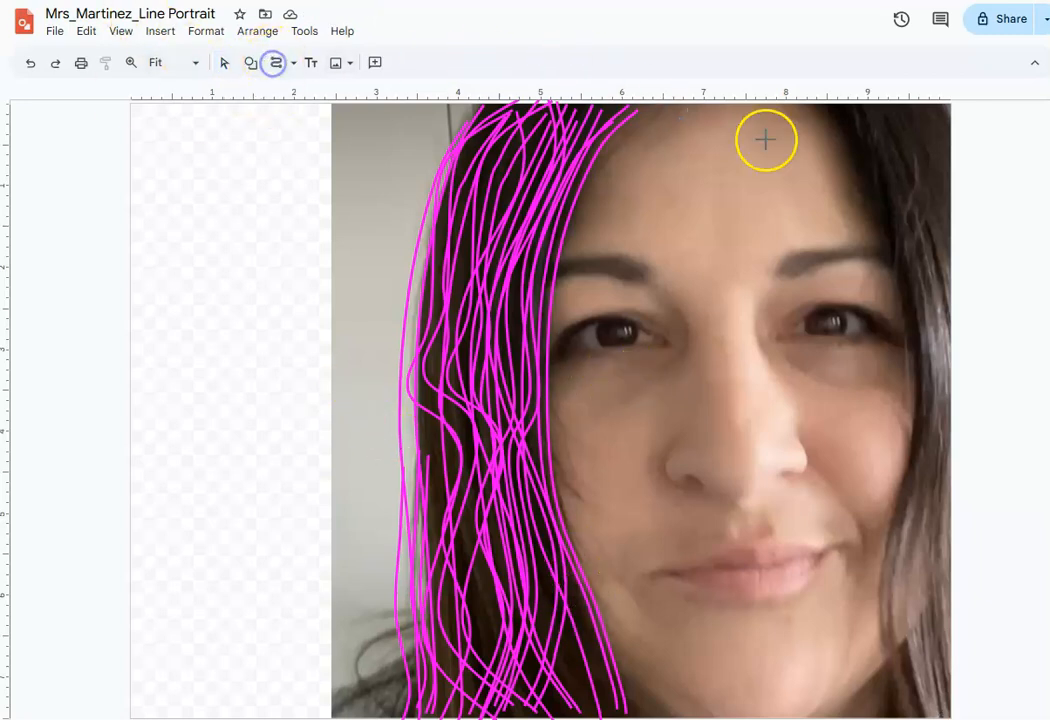
pyautogui.click(807, 103)
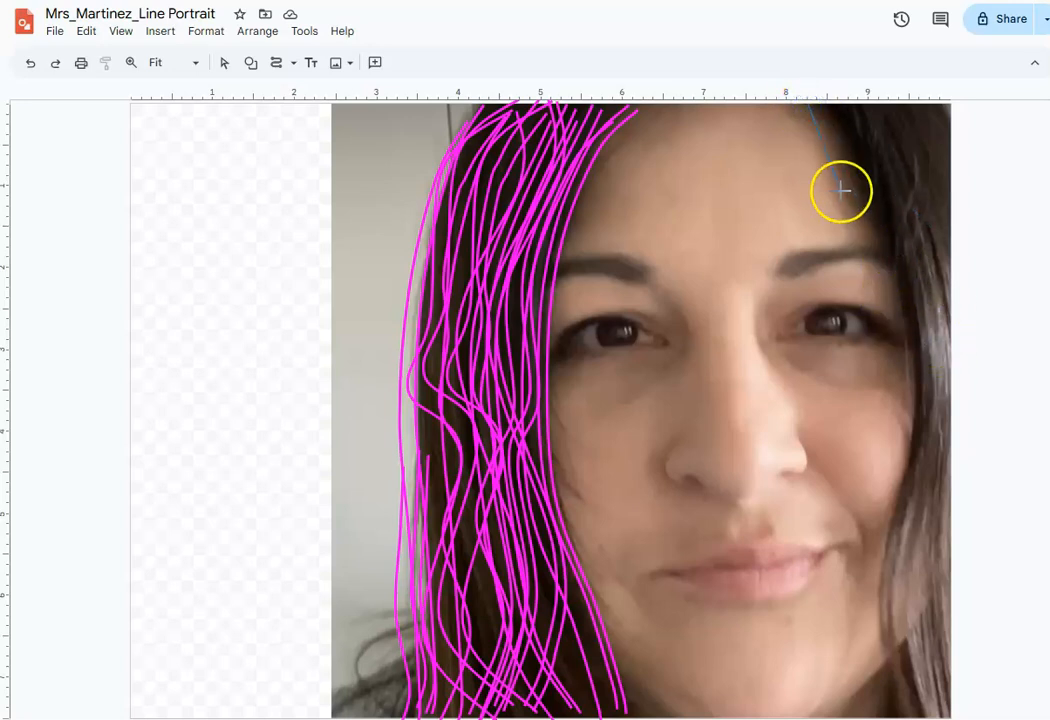
pyautogui.click(856, 153)
pyautogui.click(905, 287)
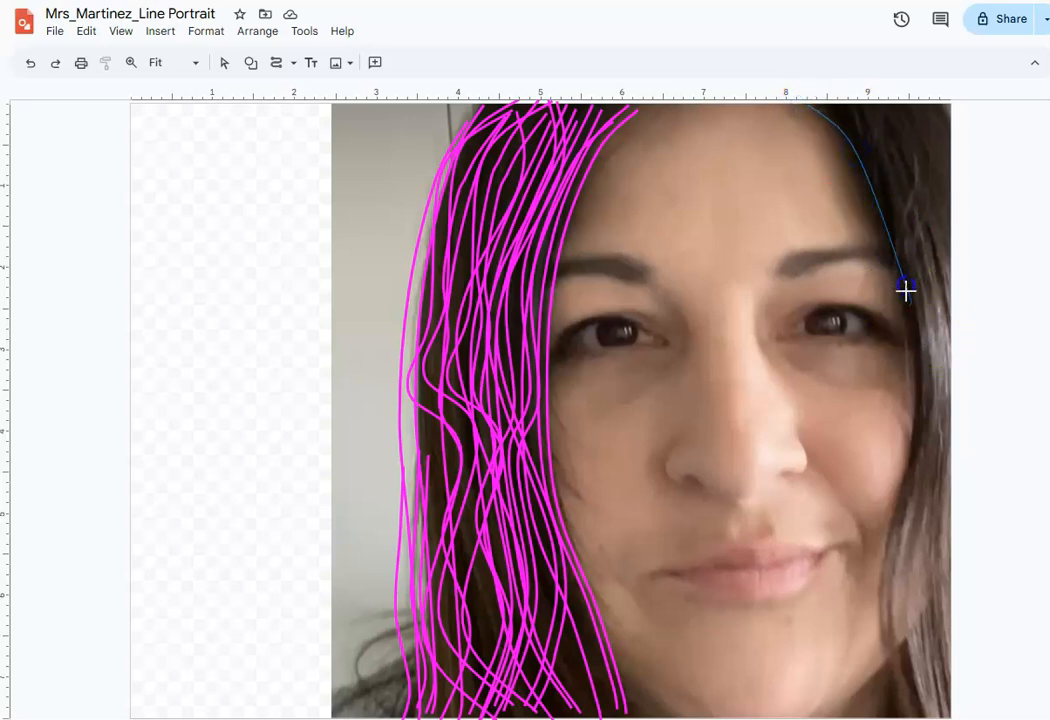
pyautogui.click(921, 410)
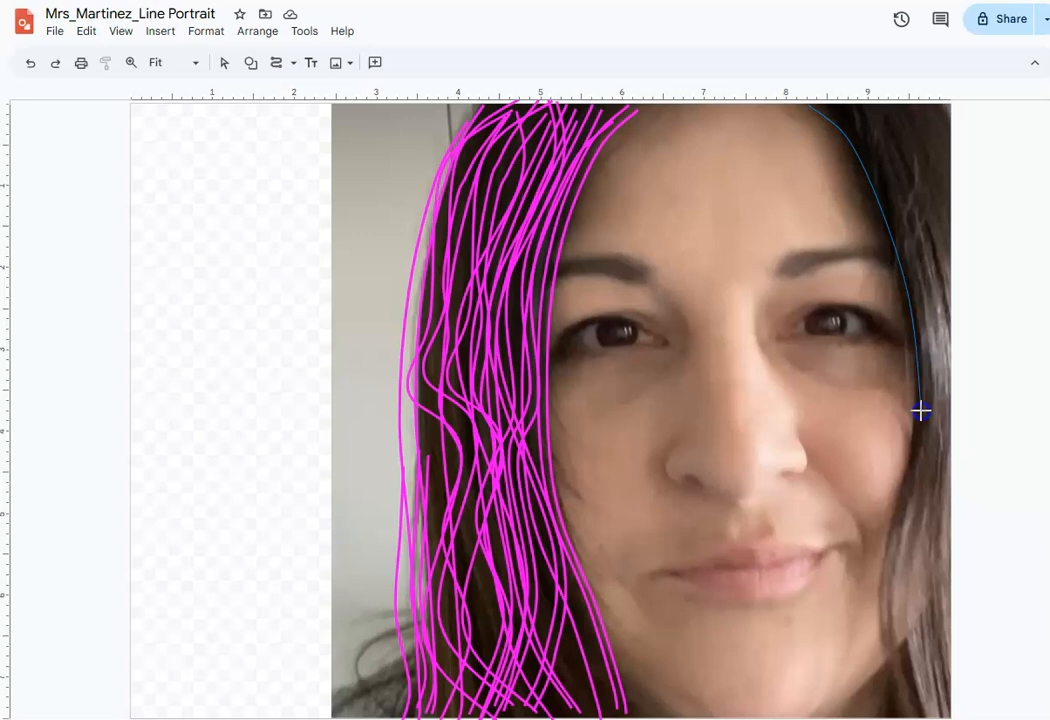
pyautogui.click(884, 546)
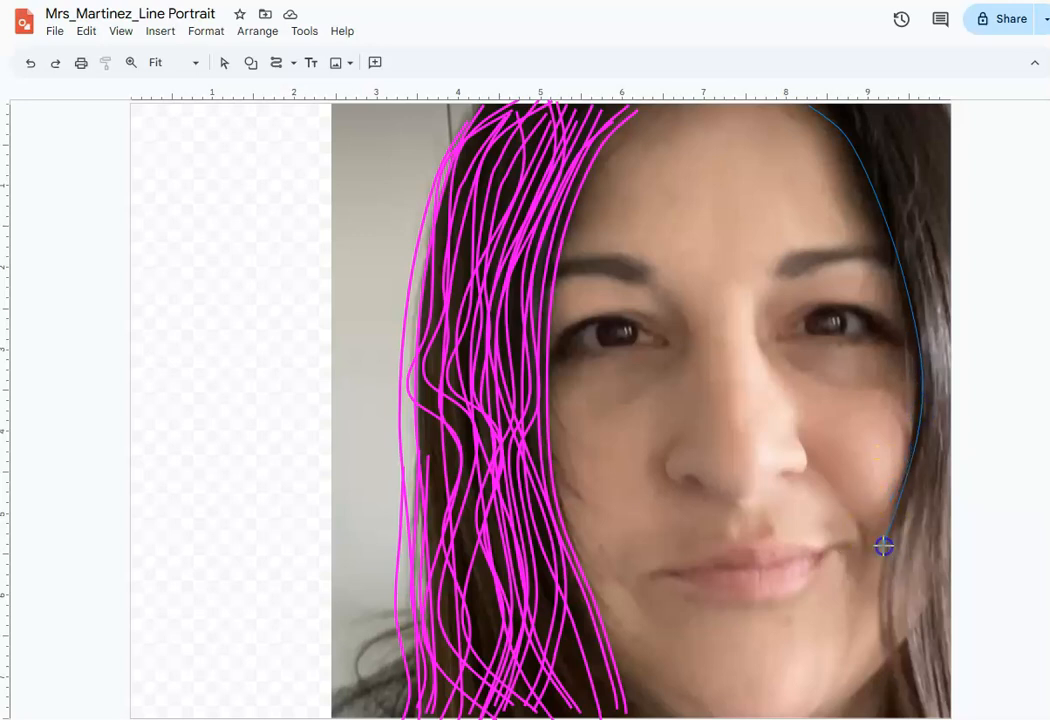
pyautogui.click(886, 653)
pyautogui.doubleClick(912, 713)
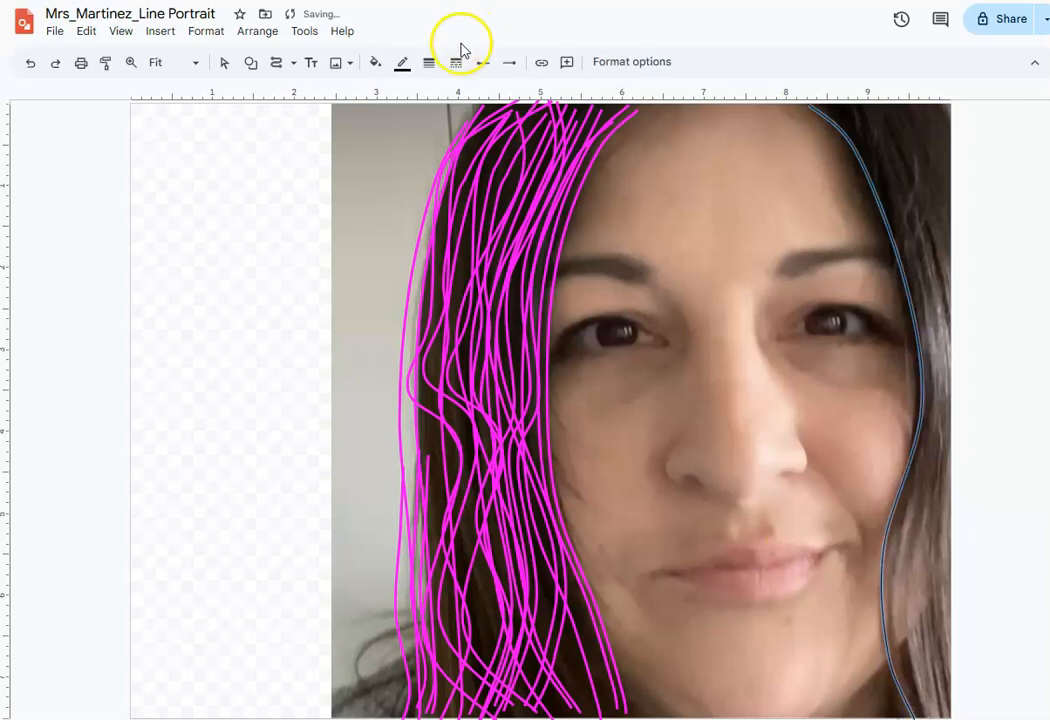
pyautogui.click(405, 63)
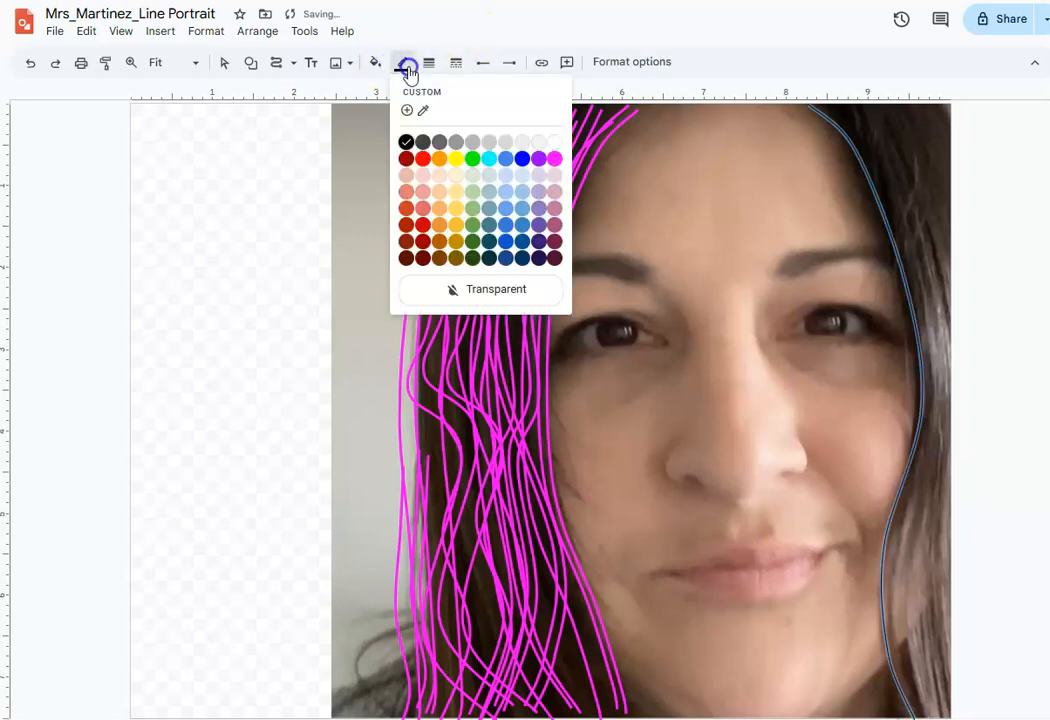
pyautogui.click(554, 158)
# Step: Trace a wavy magenta curve down the right hair section, bulging past the photo's edge beside the mouth
pyautogui.click(835, 101)
pyautogui.click(870, 120)
pyautogui.click(925, 244)
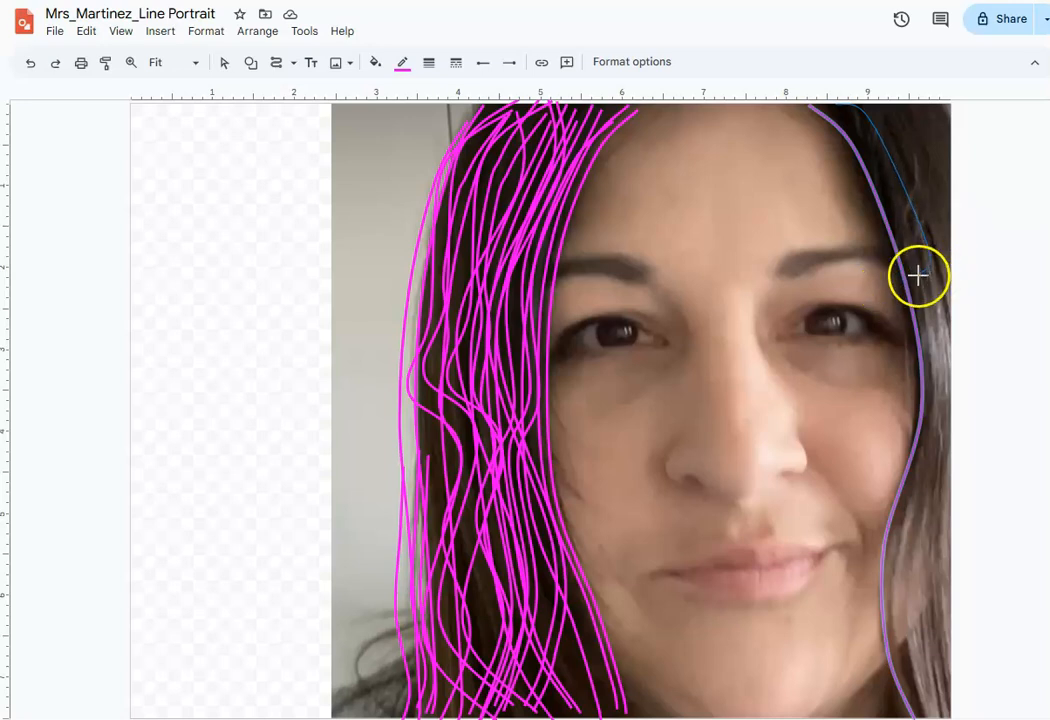
pyautogui.click(927, 339)
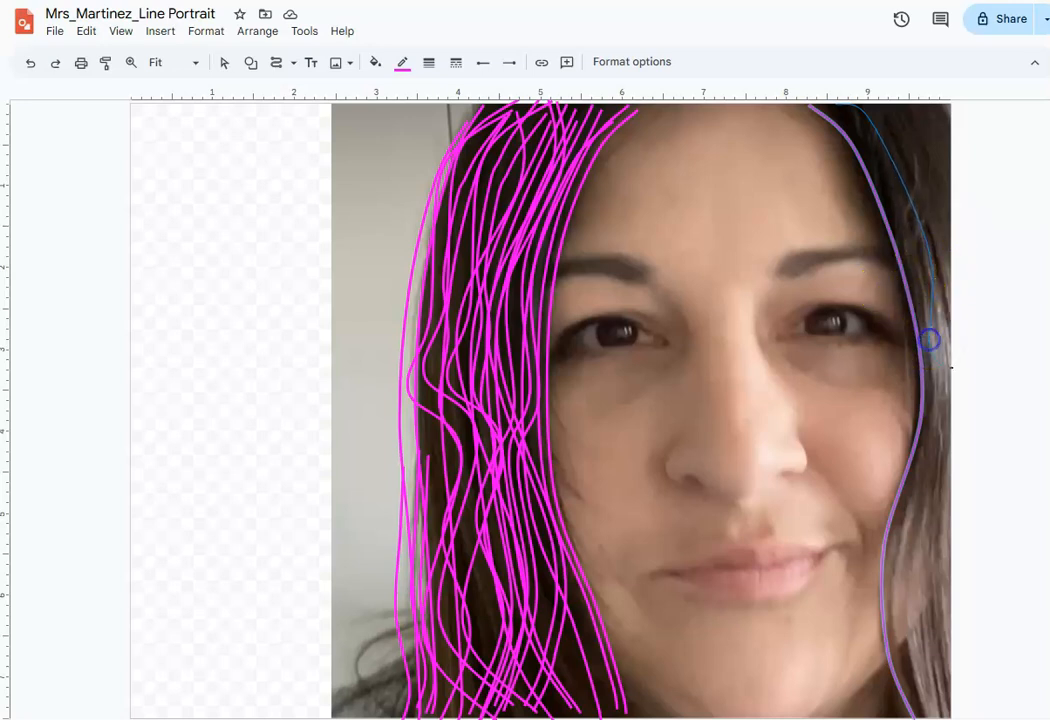
pyautogui.click(947, 378)
pyautogui.click(937, 497)
pyautogui.click(966, 570)
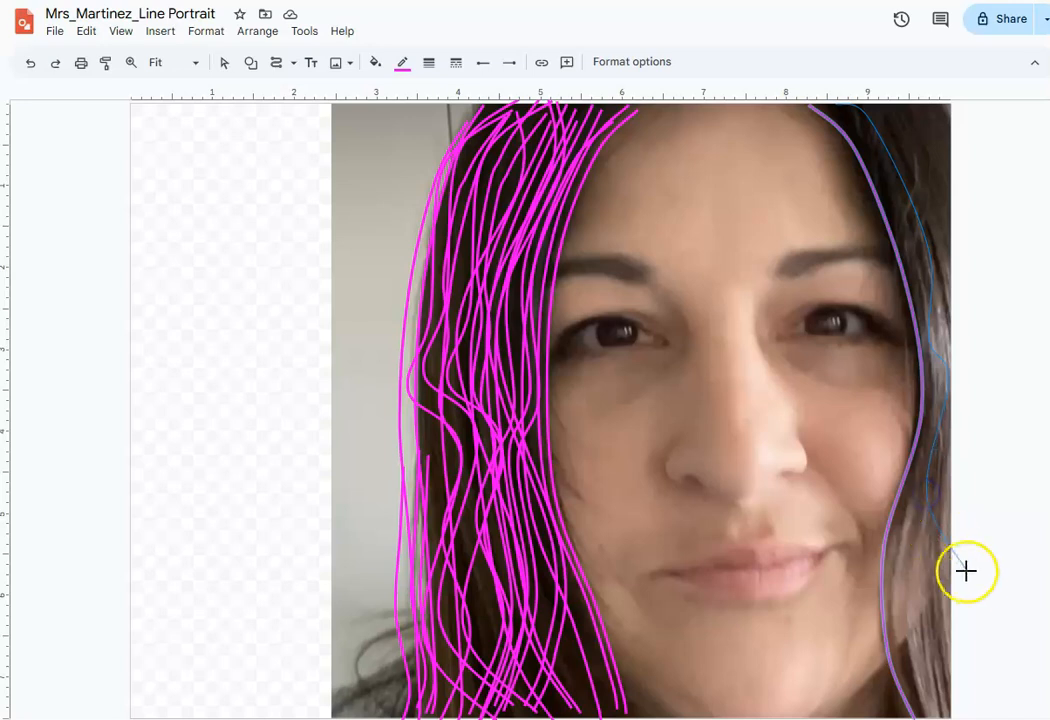
pyautogui.click(910, 659)
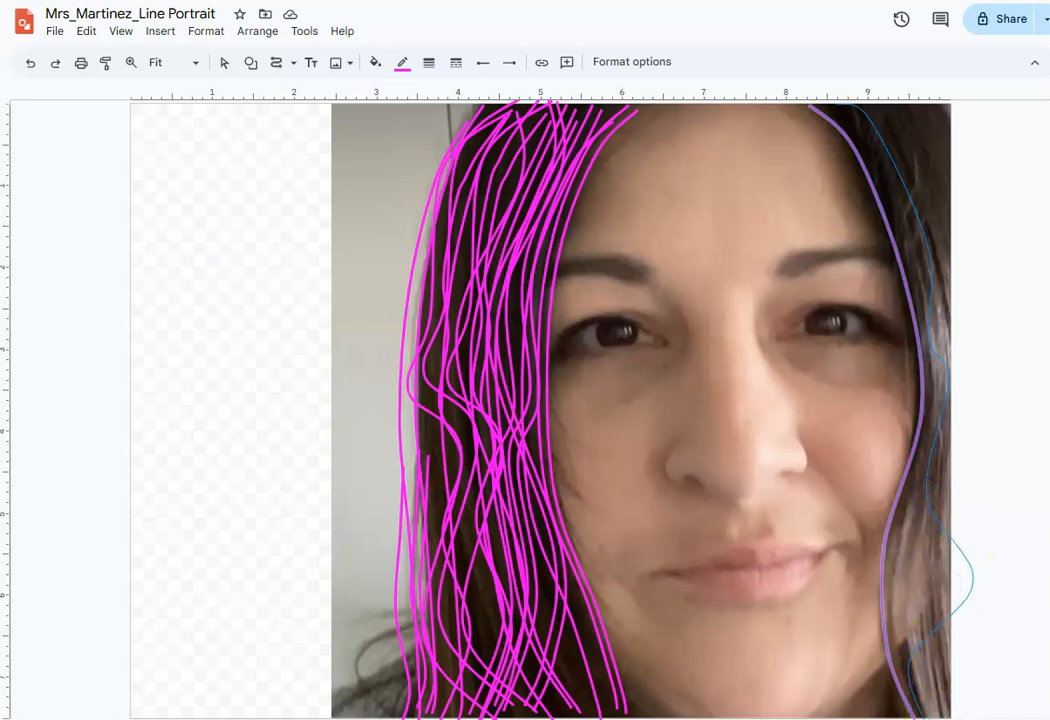
pyautogui.doubleClick(924, 717)
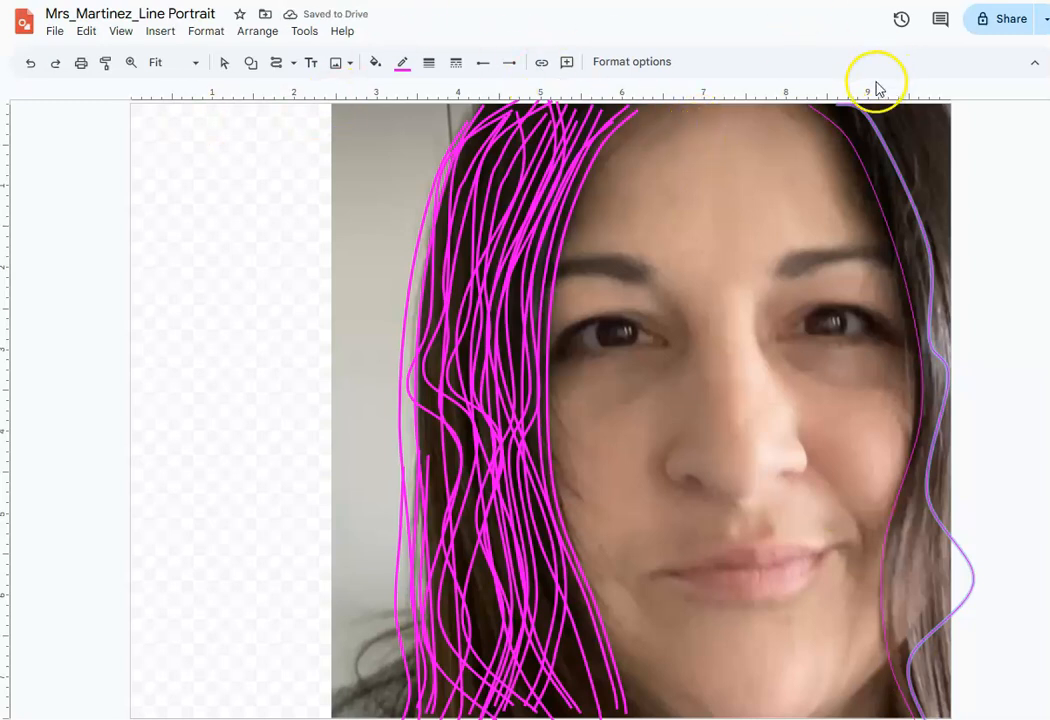
# Step: Trace another wavy strand down the outer right hair, and select one of the strands in that section
pyautogui.click(903, 101)
pyautogui.click(937, 170)
pyautogui.click(920, 260)
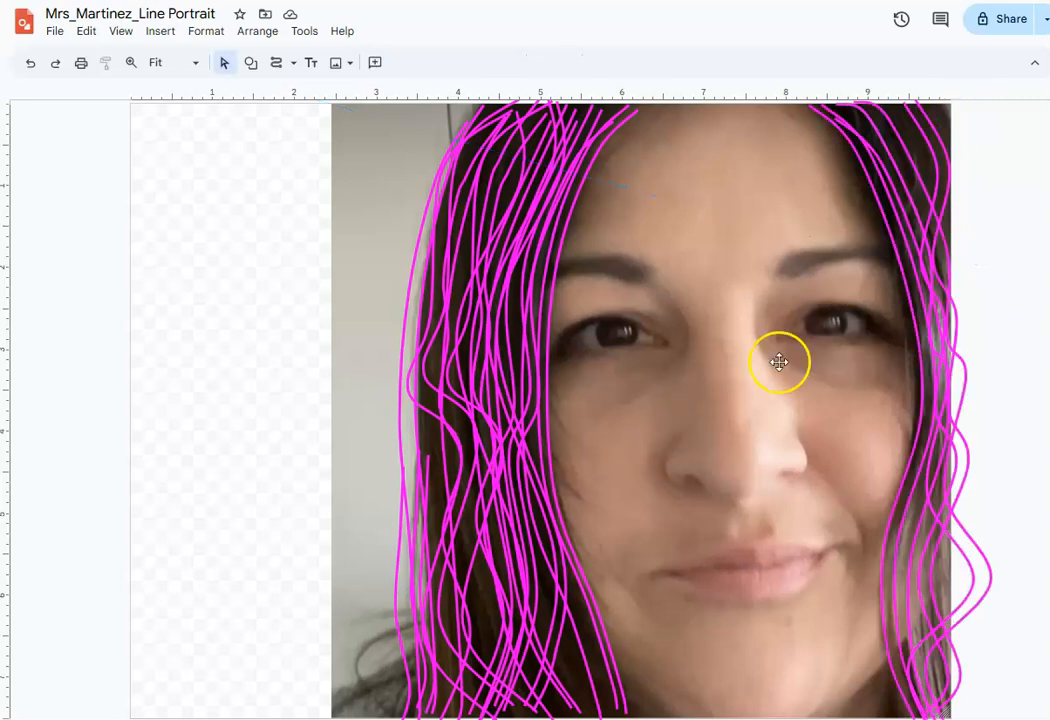
pyautogui.click(911, 148)
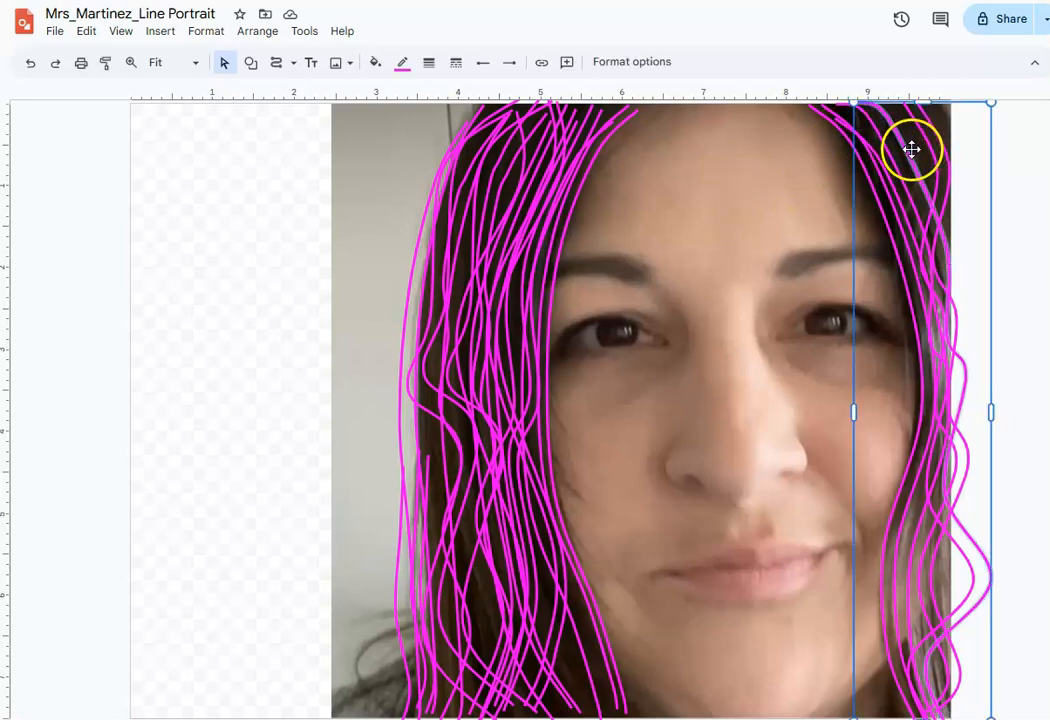
# Step: Duplicate the selected strand in the right hair section and shift the copy slightly outward past the photo's edge
pyautogui.hotkey('ctrl', 'd')
pyautogui.moveTo(915, 142)
pyautogui.mouseDown()
pyautogui.moveTo(920, 121)
pyautogui.moveTo(913, 132)
pyautogui.mouseUp()
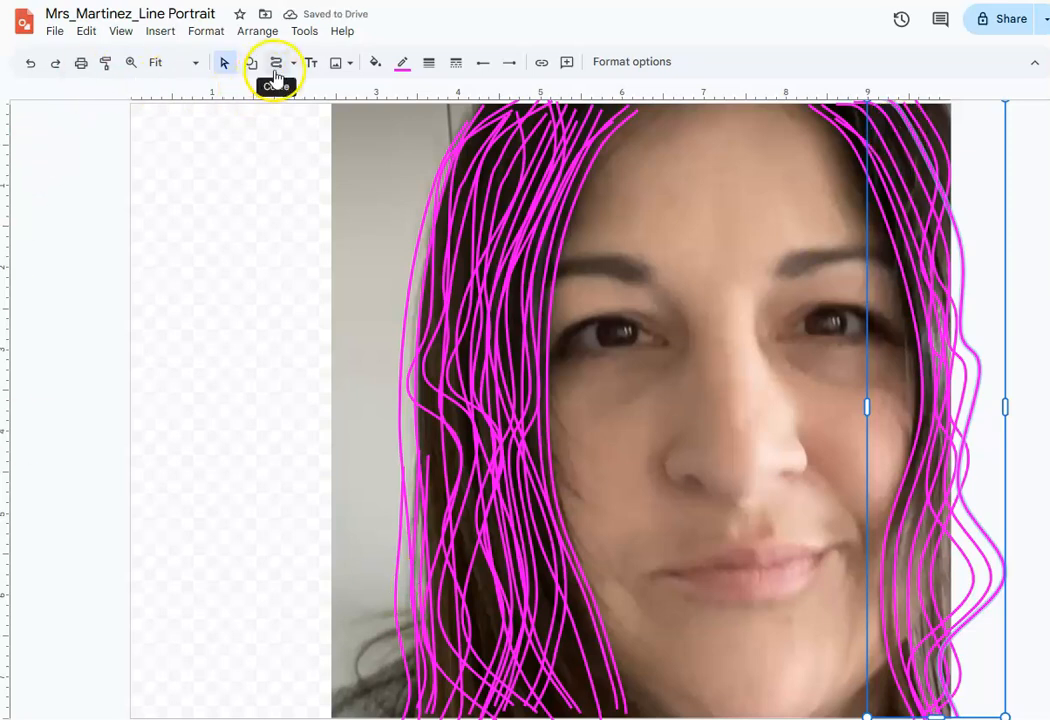
pyautogui.click(274, 218)
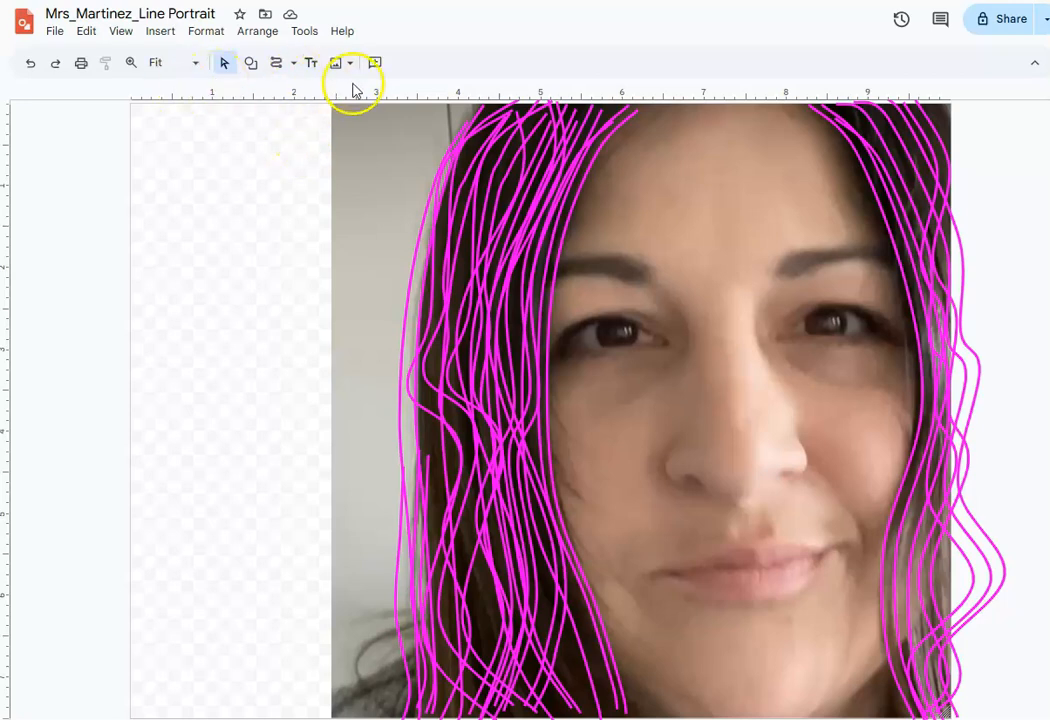
# Step: Select all the hair strands in both sections, leaving out the photo, and change their line color to black
pyautogui.moveTo(300, 120); pyautogui.dragTo(1019, 648)
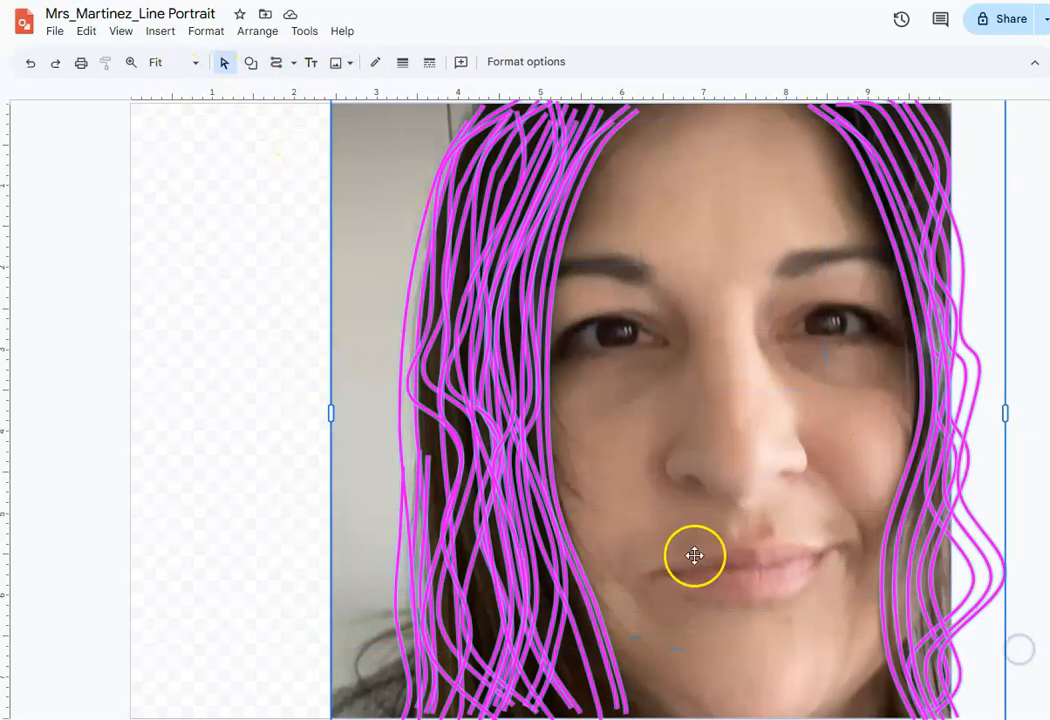
pyautogui.keyDown('shift'); pyautogui.click(336, 176); pyautogui.keyUp('shift')
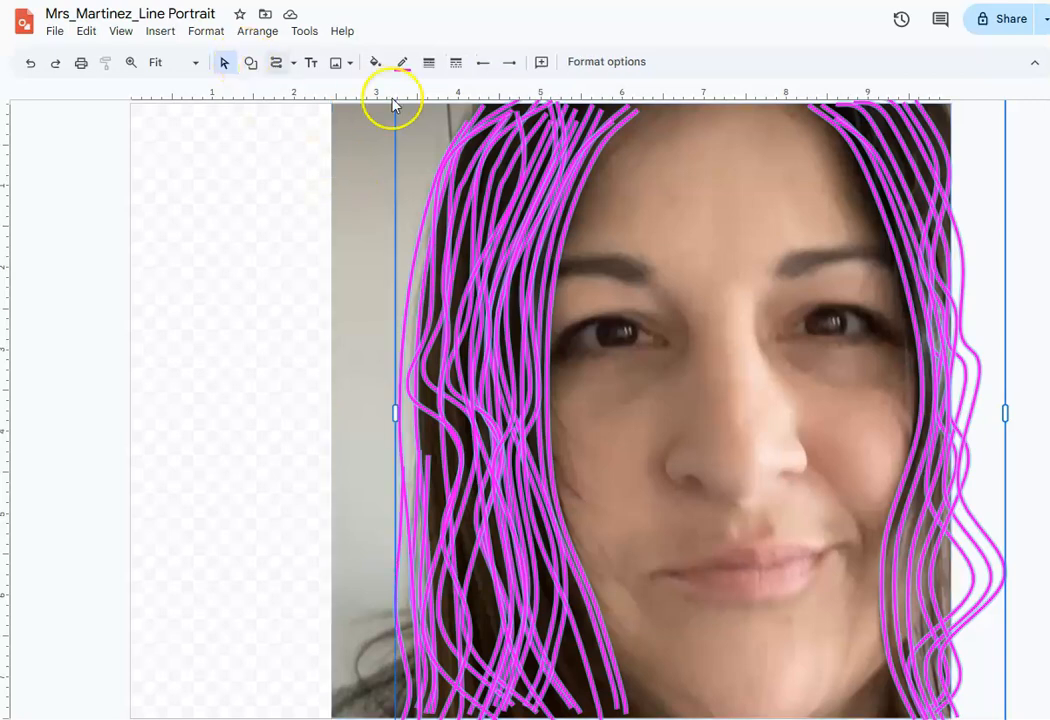
pyautogui.click(402, 63)
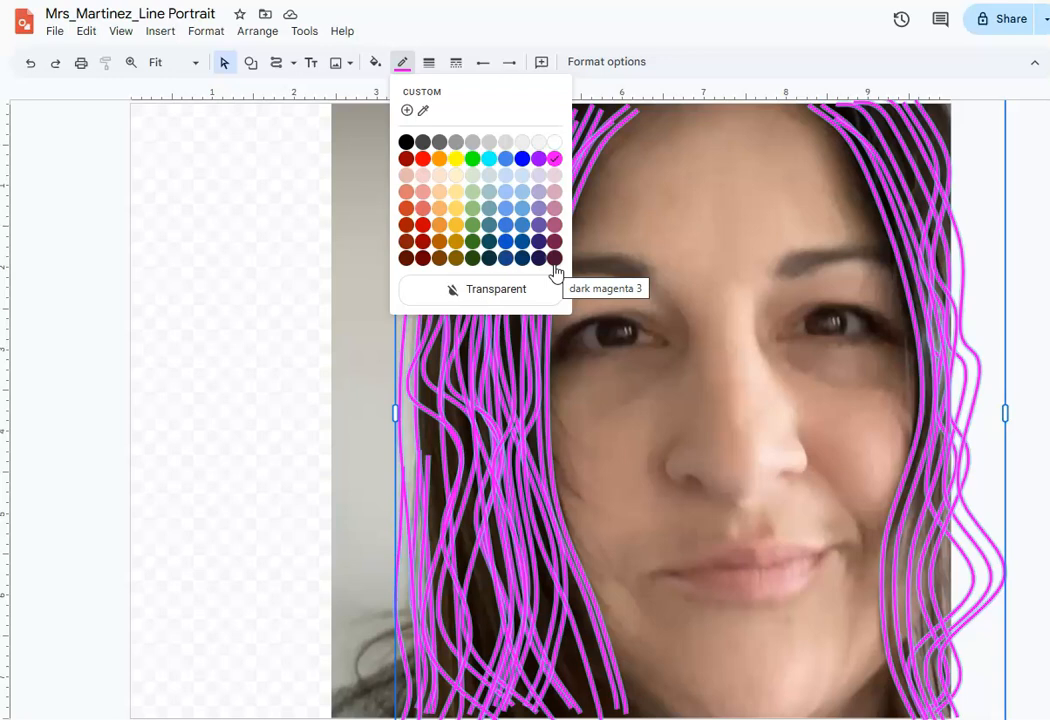
pyautogui.click(406, 141)
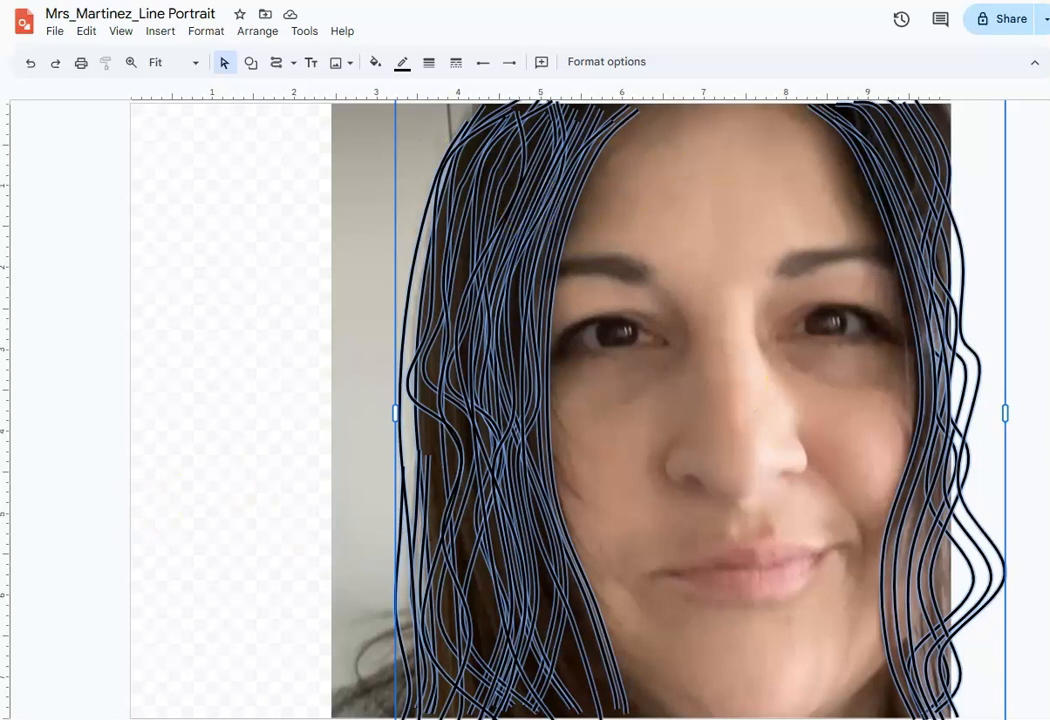
pyautogui.click(272, 305)
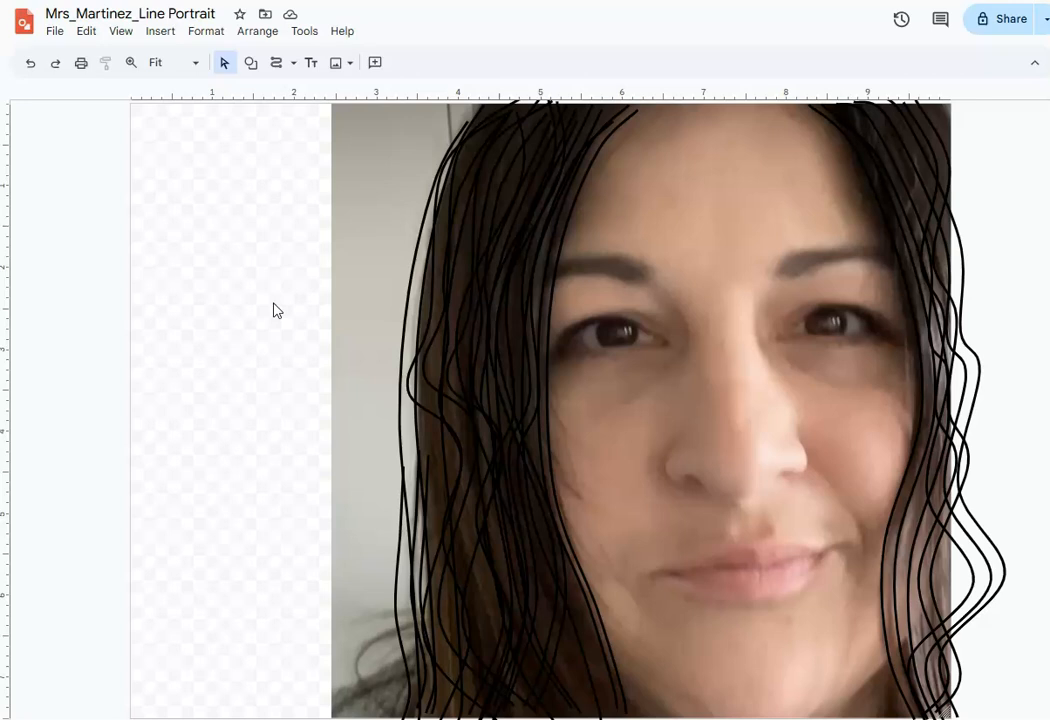
# Step: Trace a curve along the upper edge of the left eyebrow and color it magenta
pyautogui.click(276, 62)
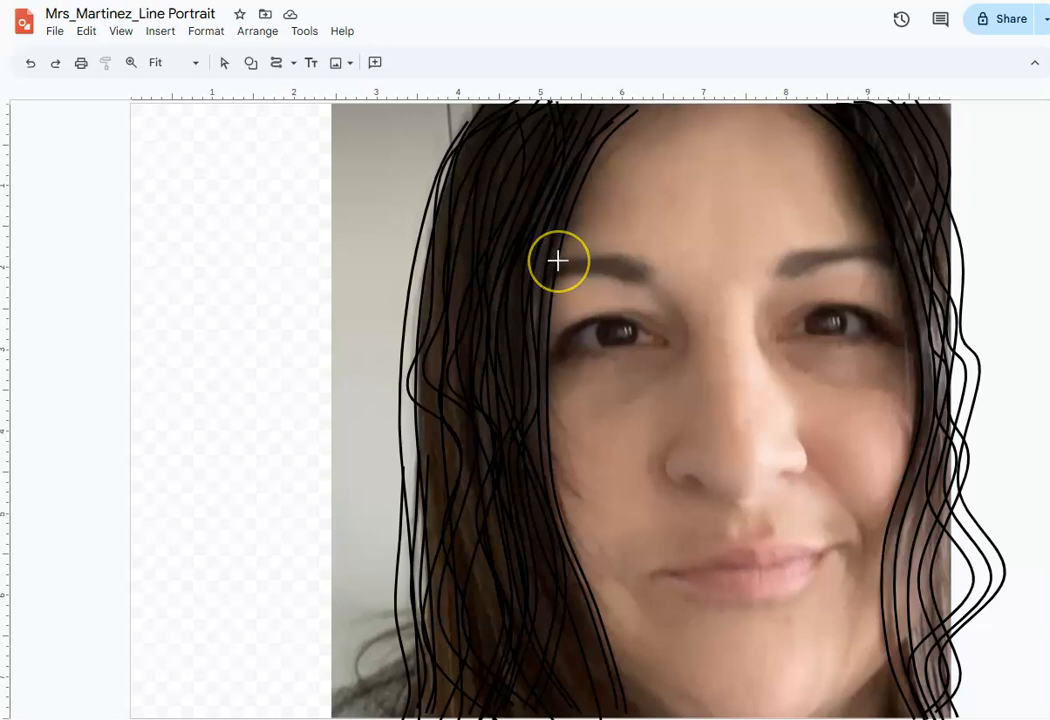
pyautogui.click(598, 249)
pyautogui.click(640, 261)
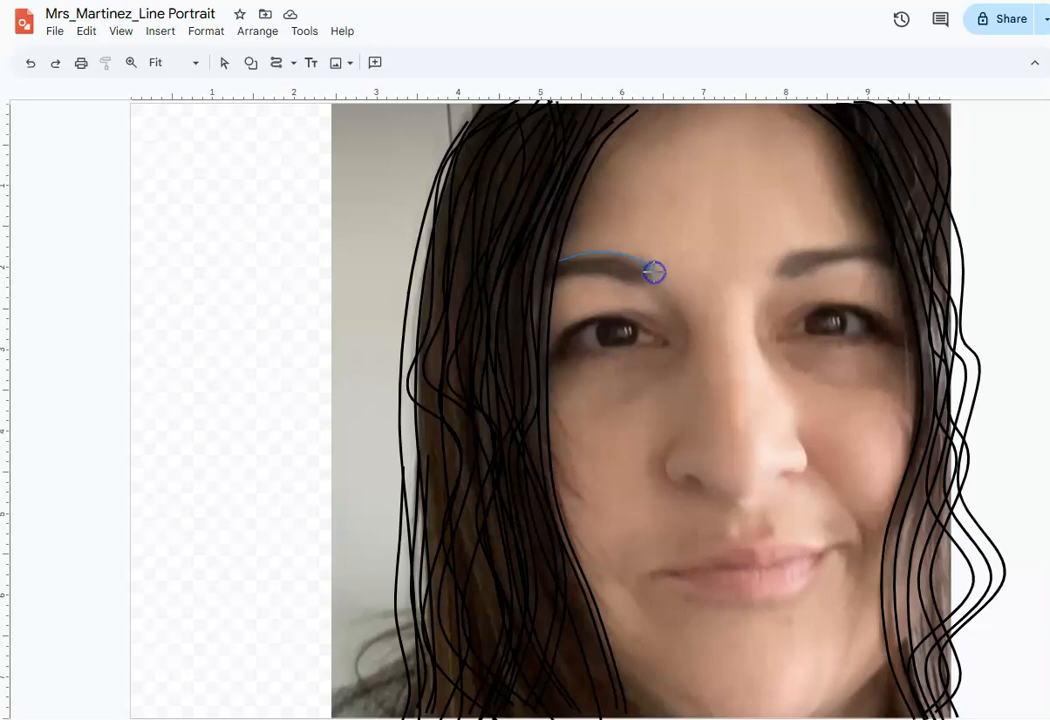
pyautogui.doubleClick(653, 271)
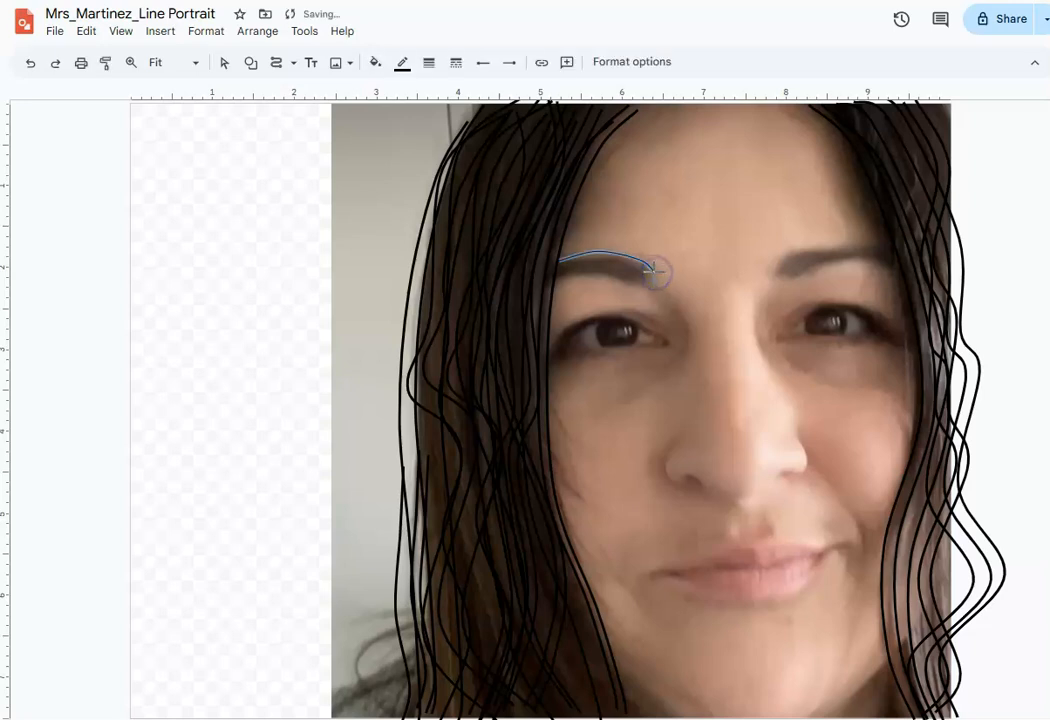
pyautogui.click(401, 63)
pyautogui.click(546, 158)
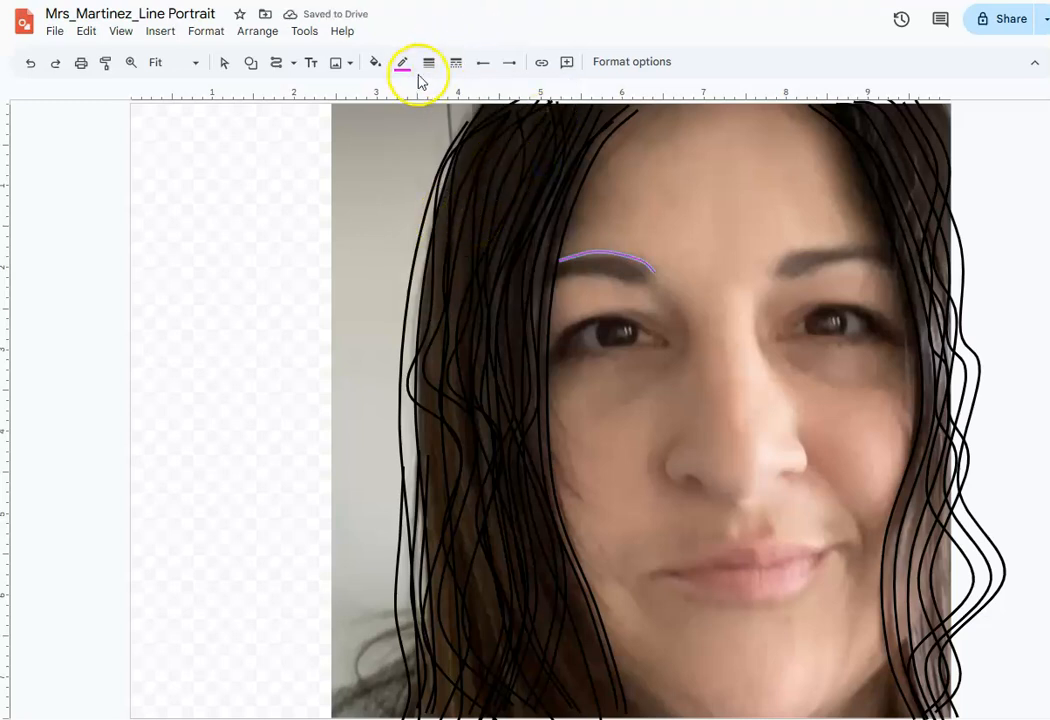
pyautogui.click(268, 59)
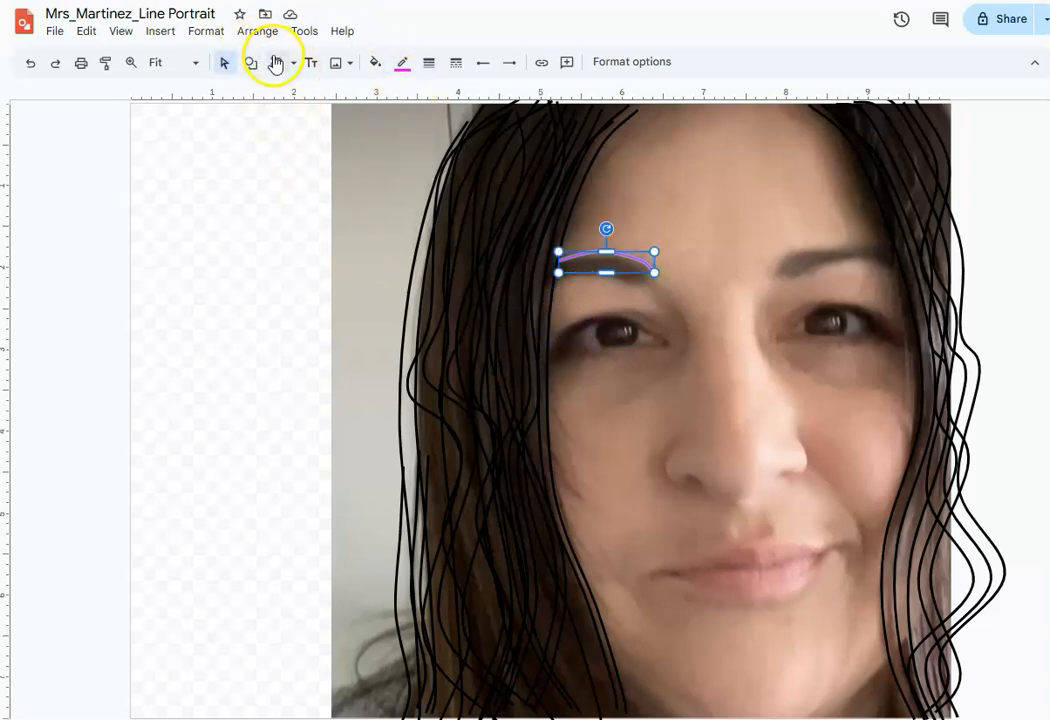
# Step: Trace a magenta curve along the upper edge of the right eyebrow, from its inner end to the hair
pyautogui.click(276, 62)
pyautogui.click(779, 265)
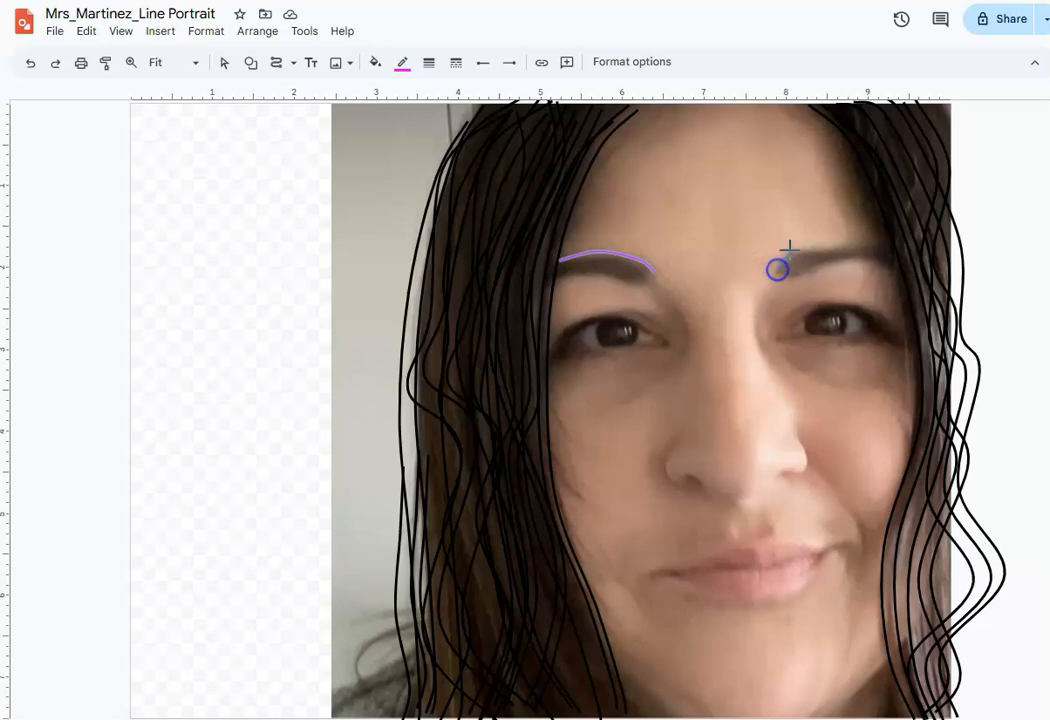
pyautogui.click(795, 248)
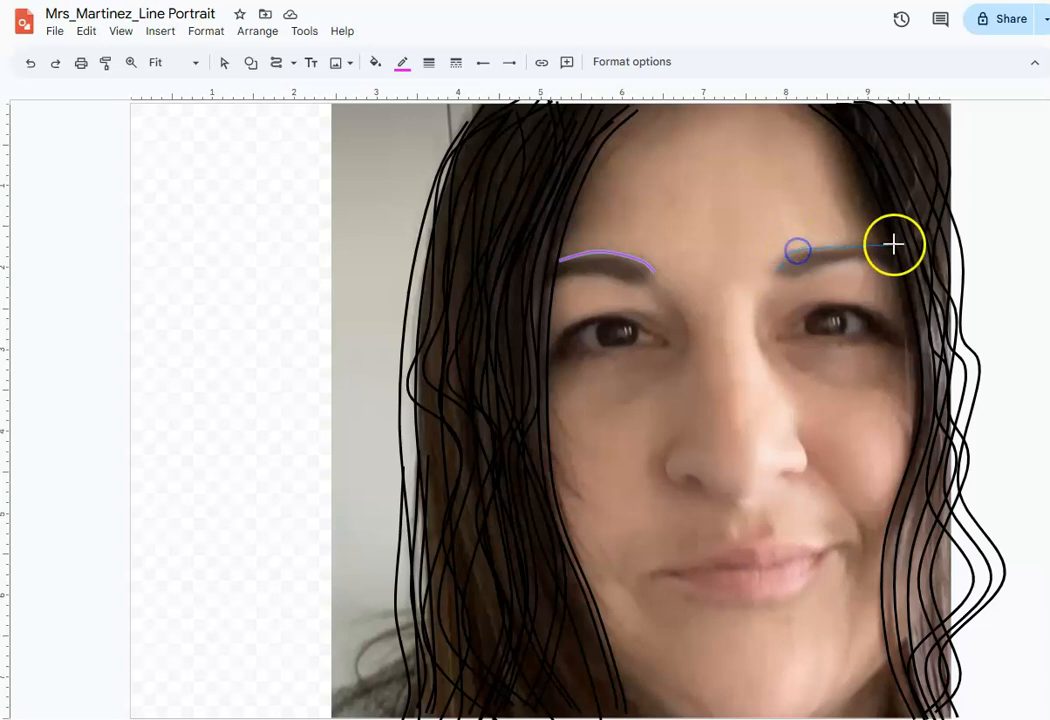
pyautogui.click(843, 243)
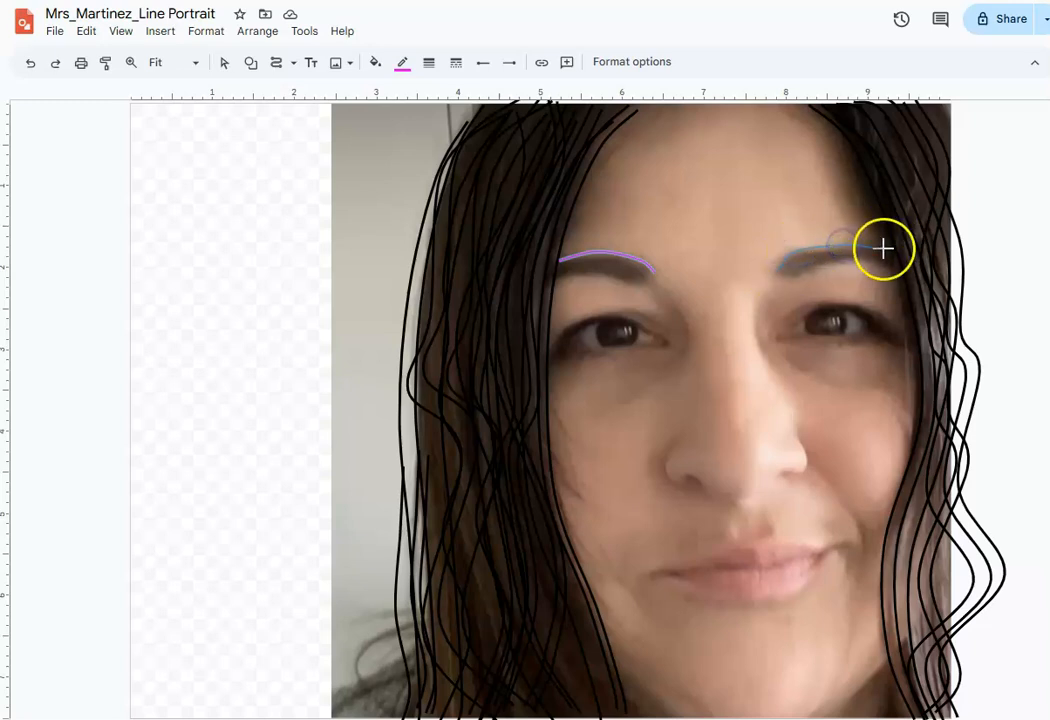
pyautogui.doubleClick(883, 248)
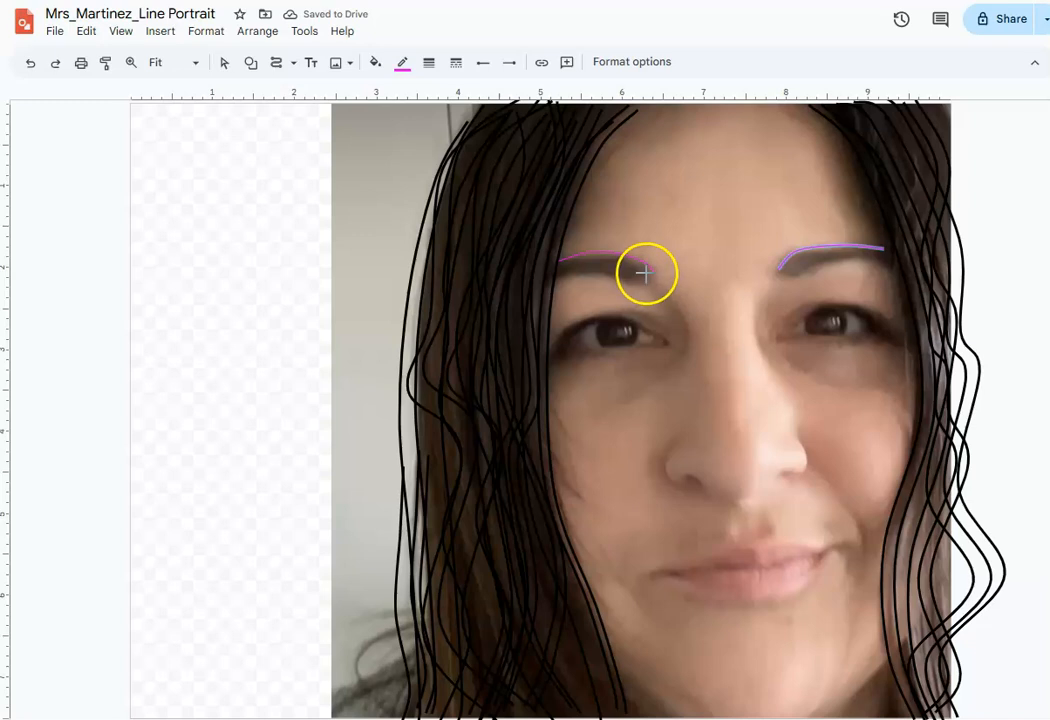
# Step: Trace a second magenta curve just beneath the first one in both the left and right eyebrows
pyautogui.click(646, 273)
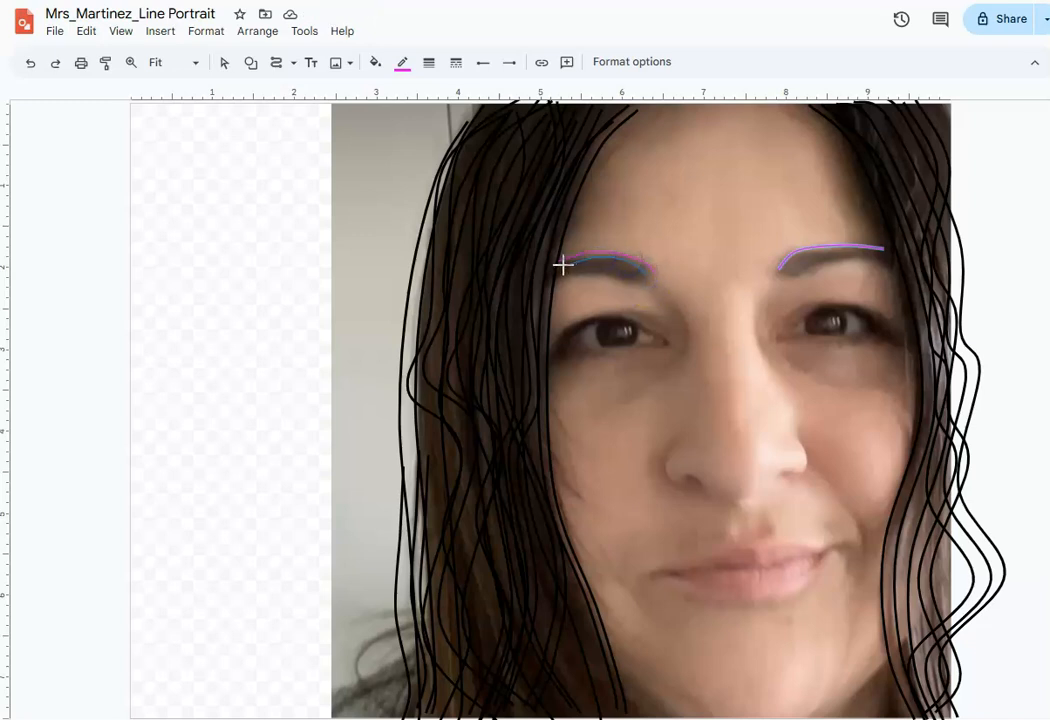
pyautogui.doubleClick(561, 265)
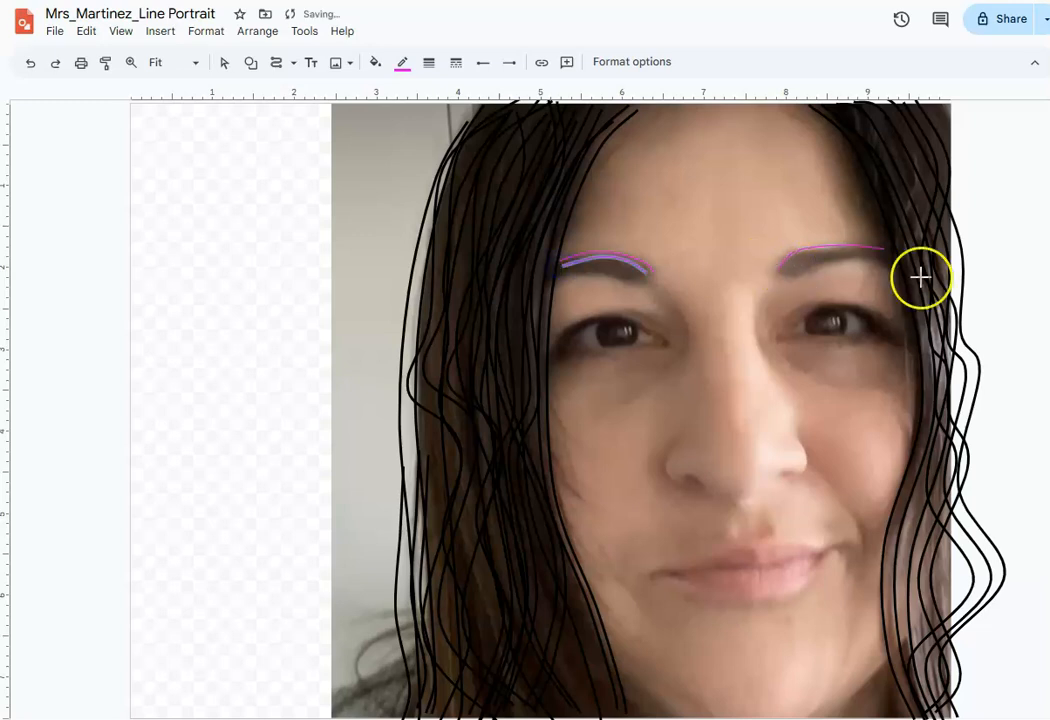
pyautogui.click(787, 269)
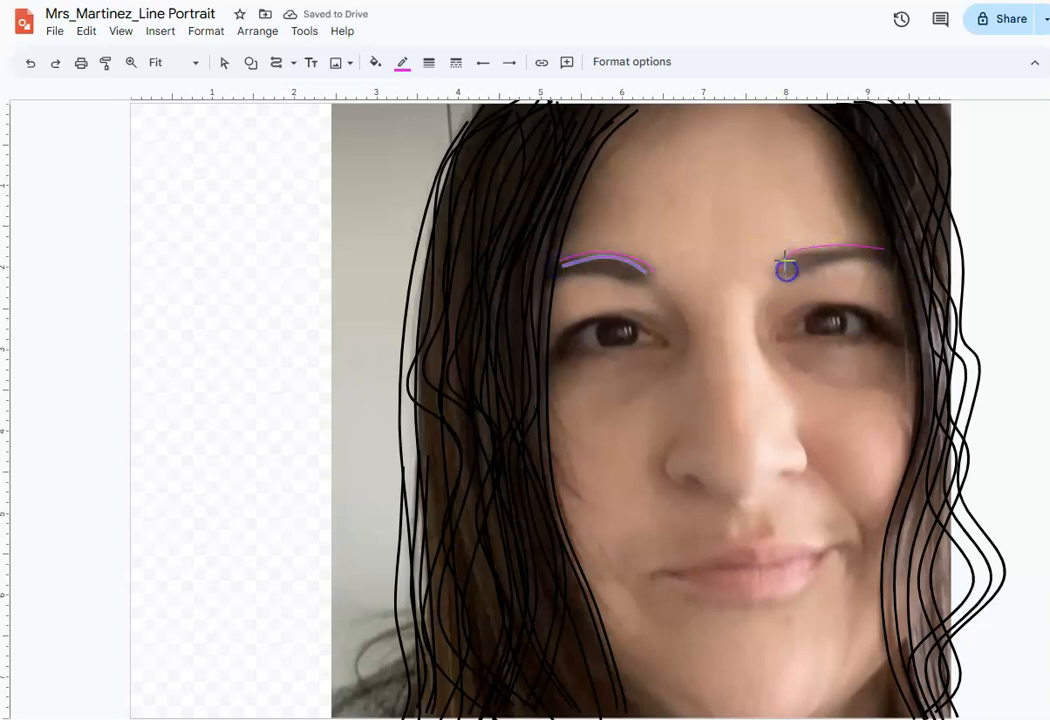
pyautogui.click(798, 254)
pyautogui.click(841, 250)
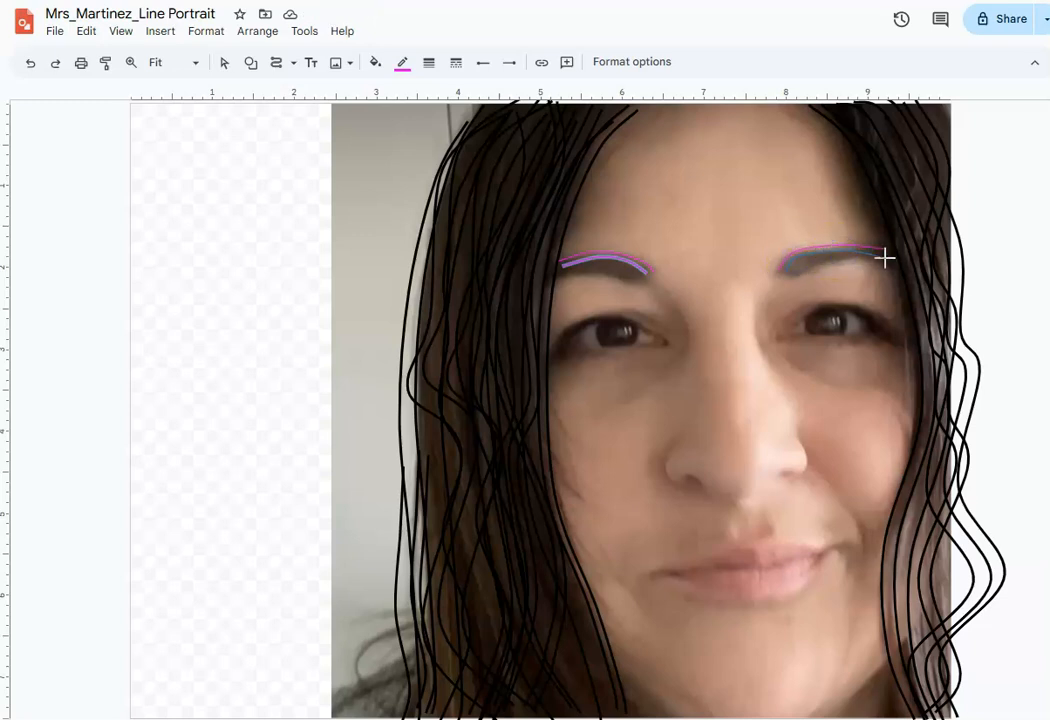
pyautogui.doubleClick(884, 255)
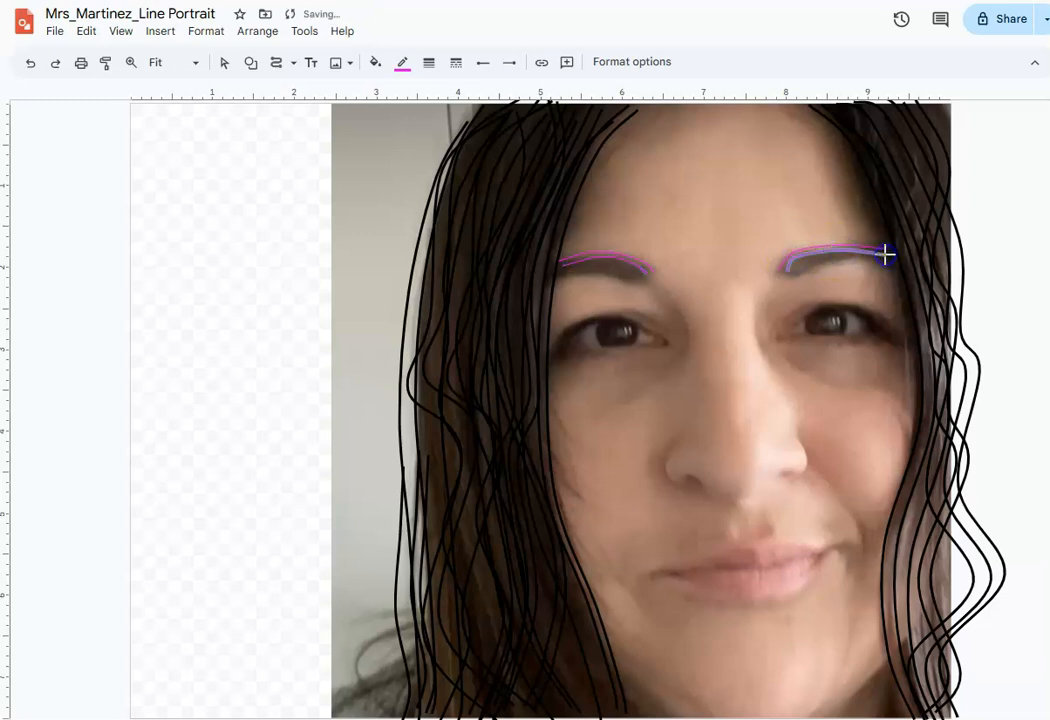
# Step: Add a third magenta curve beneath the other two in each eyebrow, first the right and then the left
pyautogui.click(795, 268)
pyautogui.click(864, 252)
pyautogui.doubleClick(884, 264)
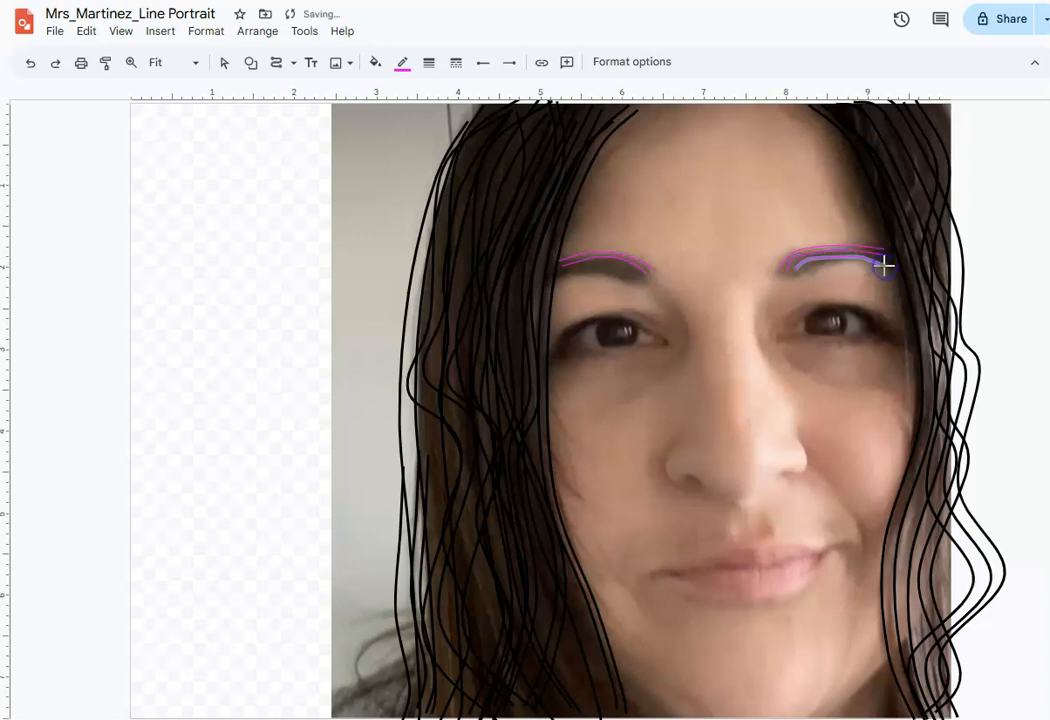
pyautogui.click(620, 267)
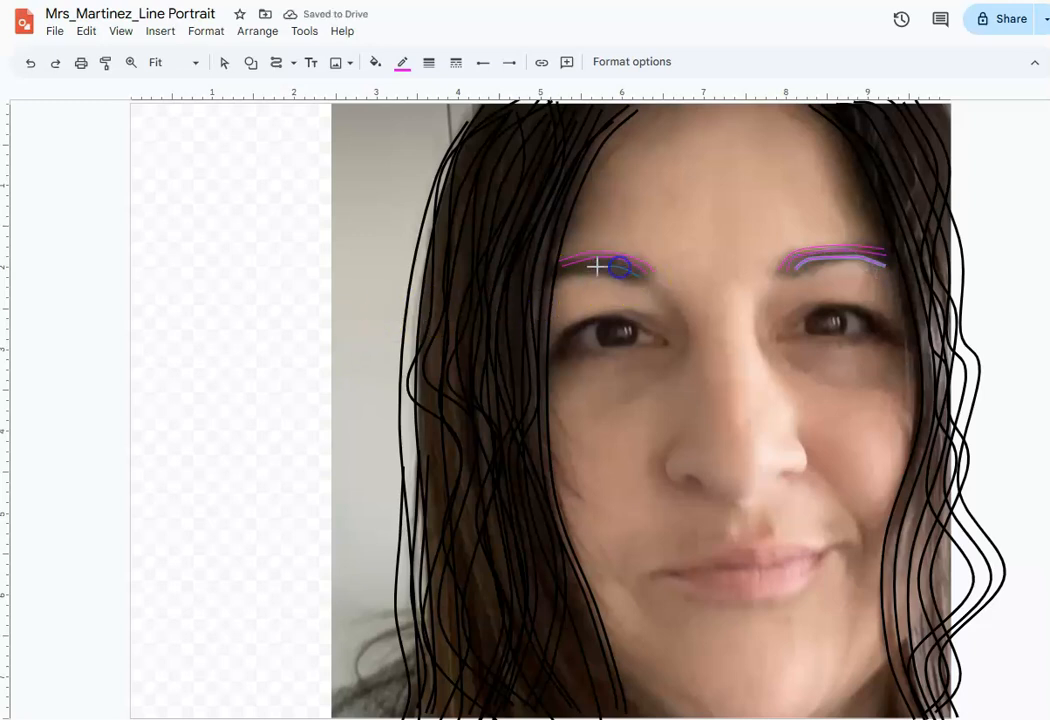
pyautogui.doubleClick(560, 272)
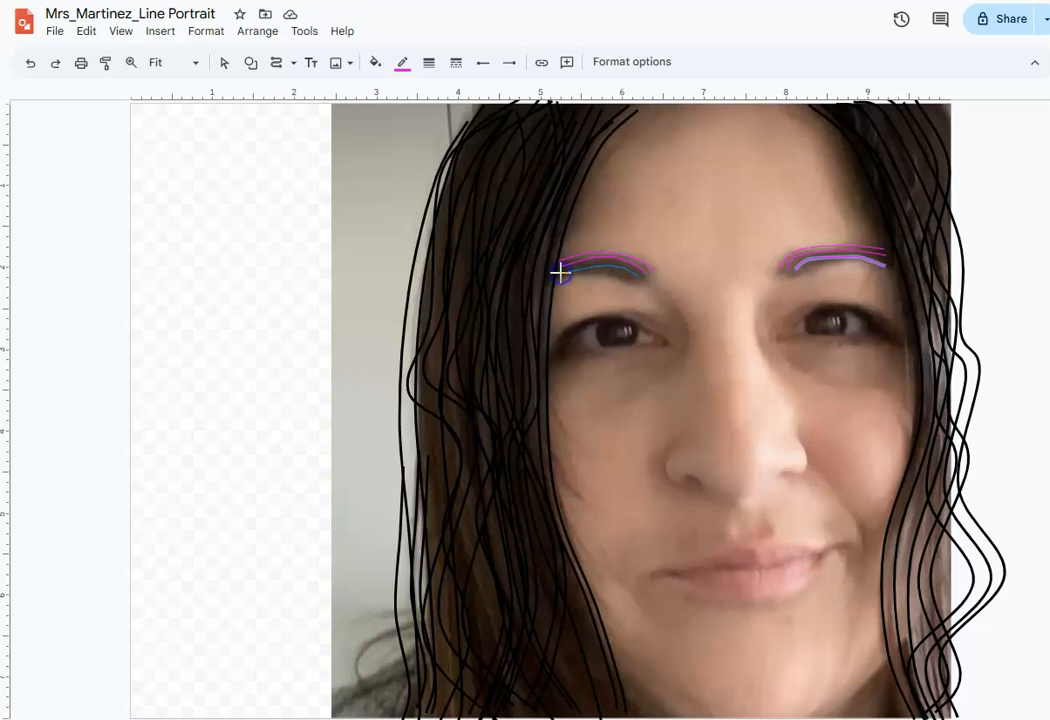
# Step: Trace a magenta curve down the right side of the nose from beside the inner eye around the nostril
pyautogui.click(554, 322)
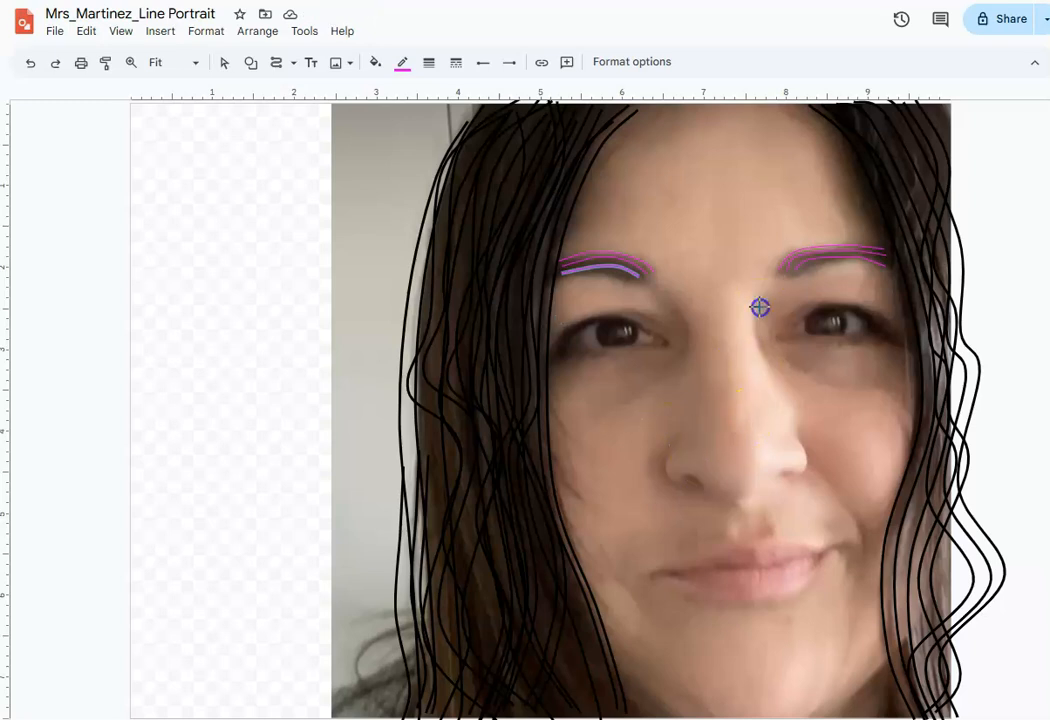
pyautogui.click(766, 369)
pyautogui.doubleClick(775, 476)
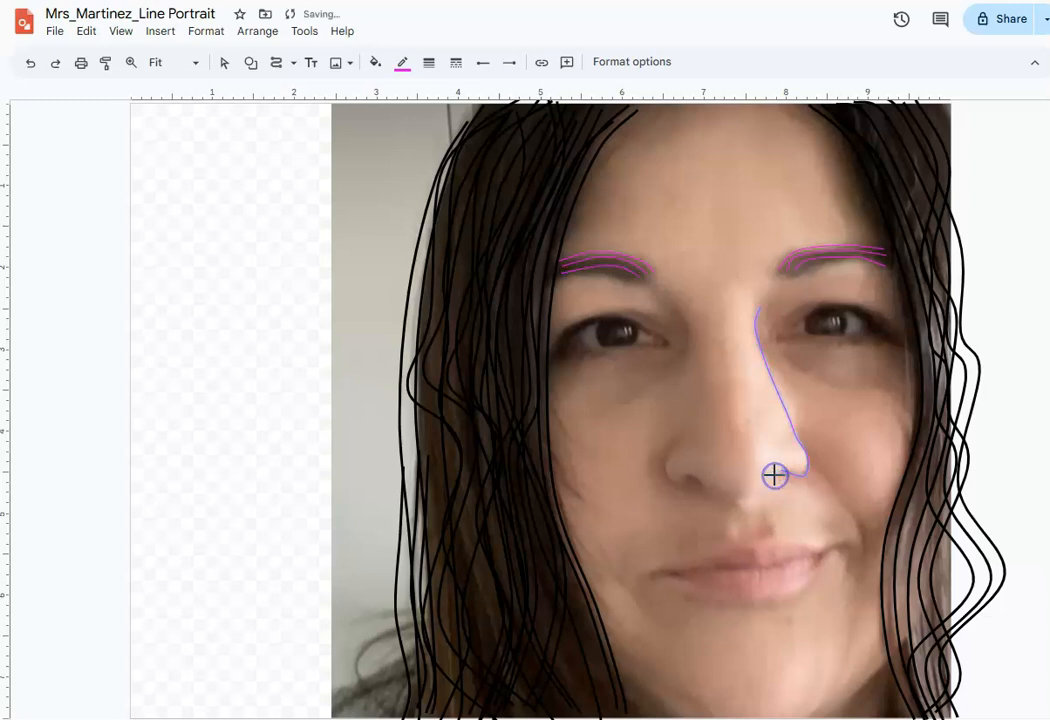
# Step: Trace the outer edge of the left nostril and the underside of the nose tip with magenta curves
pyautogui.click(677, 438)
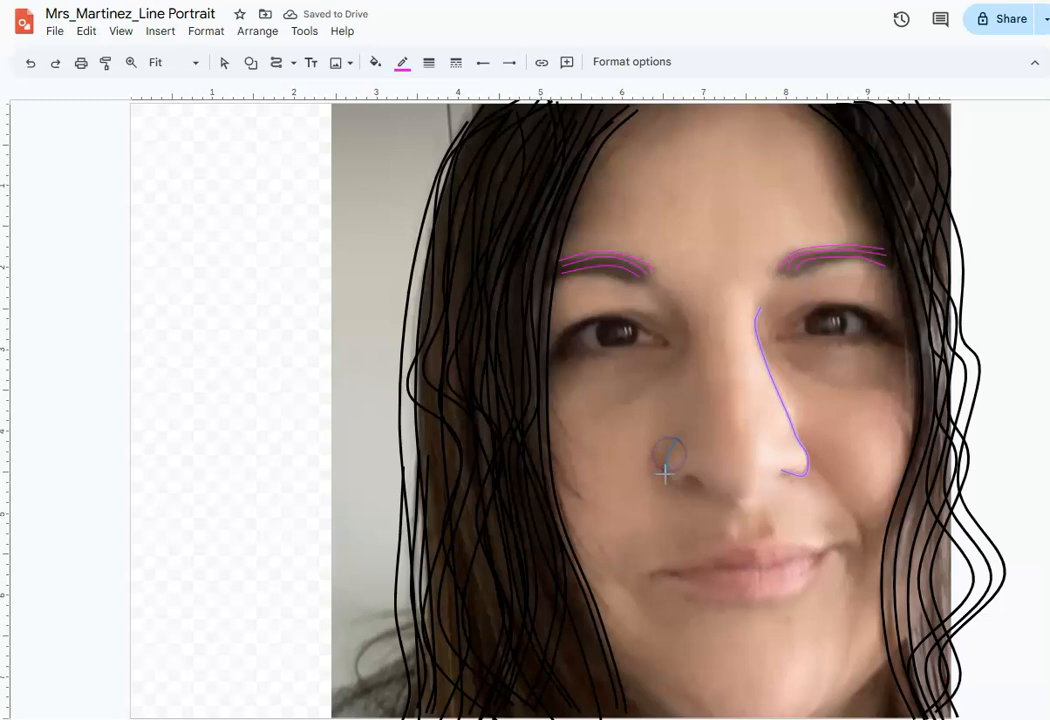
pyautogui.doubleClick(679, 483)
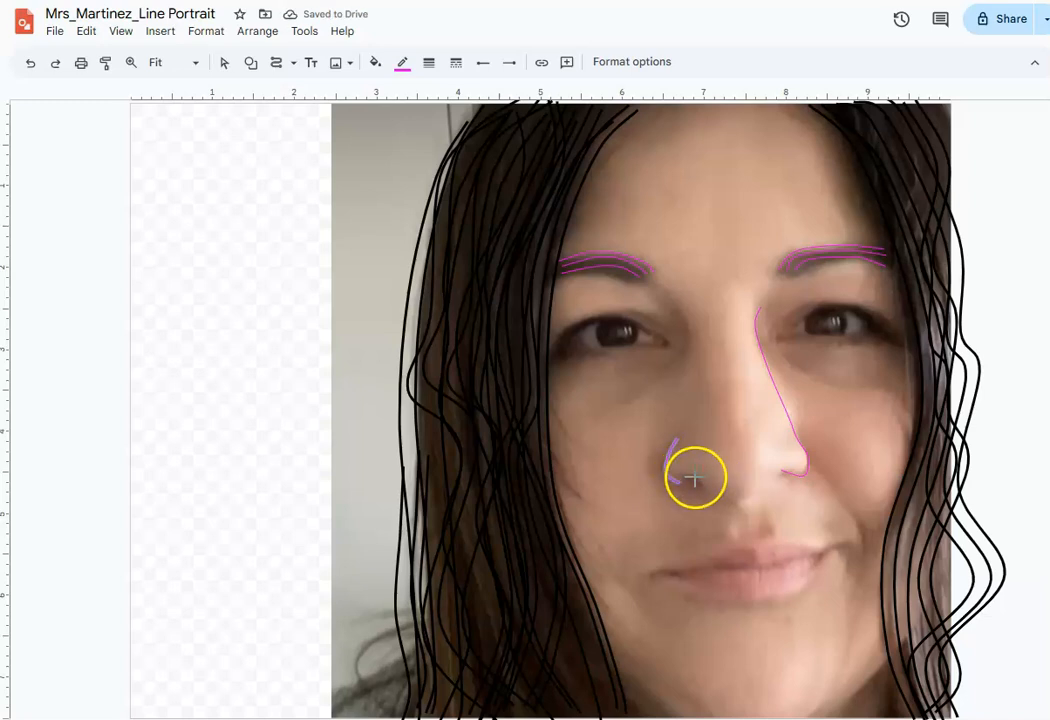
pyautogui.click(694, 477)
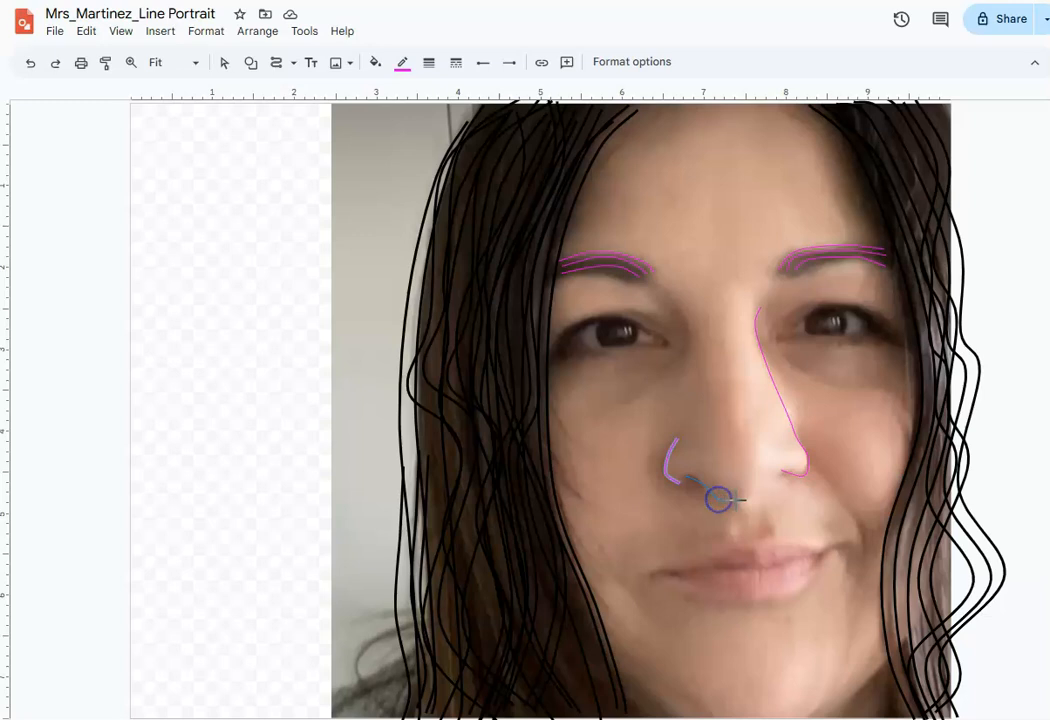
pyautogui.click(739, 502)
pyautogui.click(760, 491)
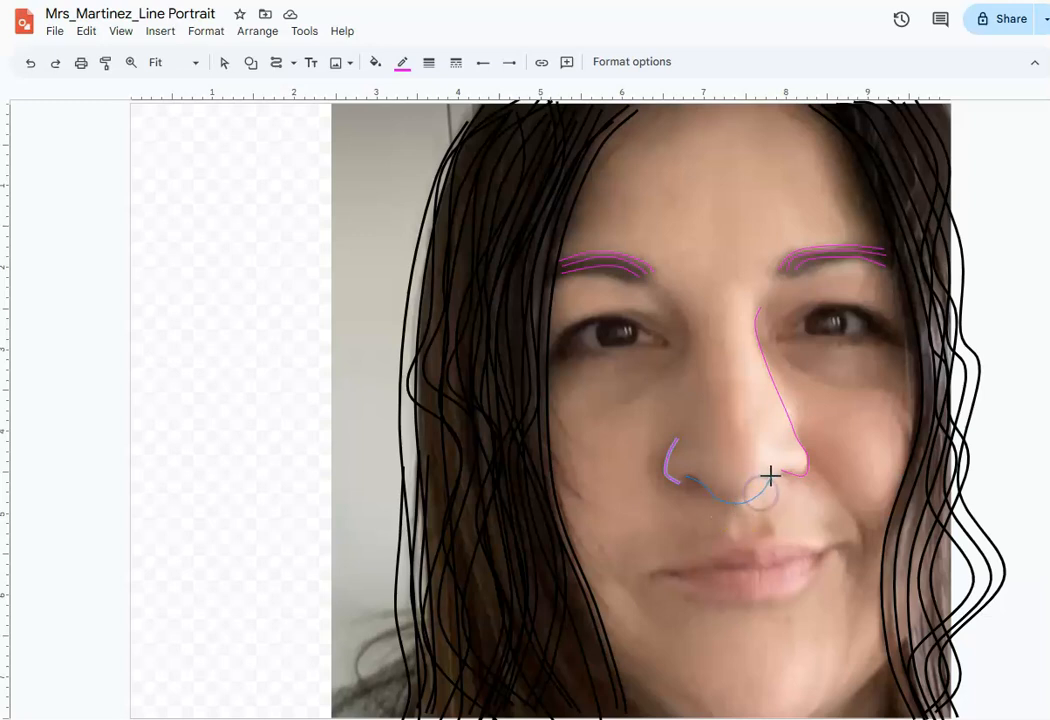
pyautogui.doubleClick(770, 477)
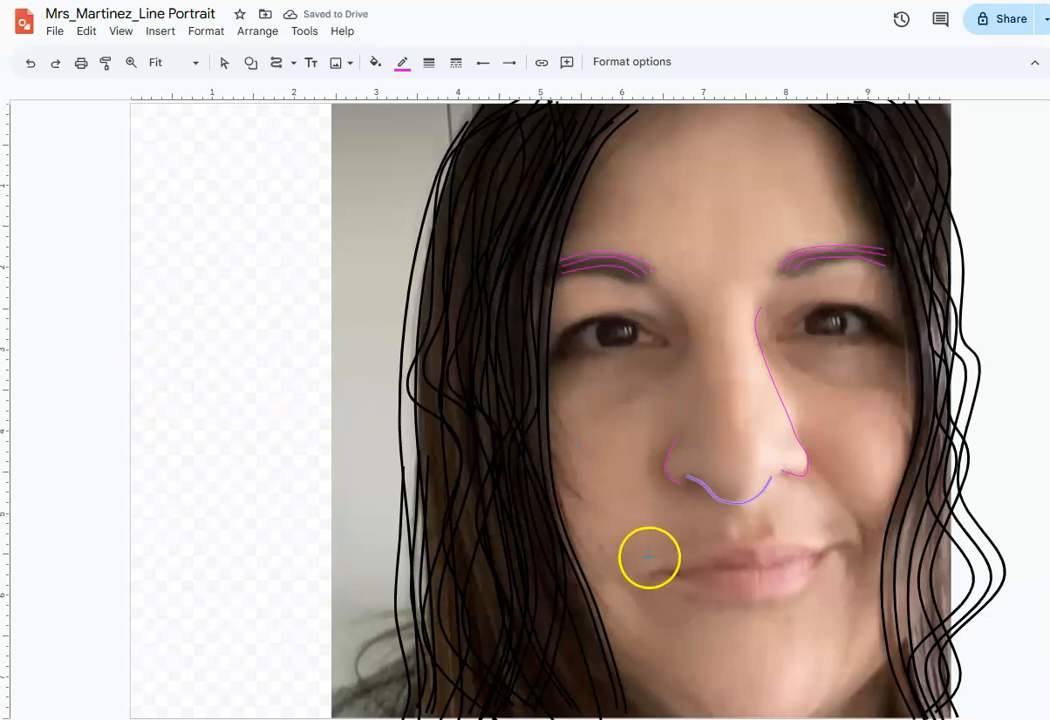
# Step: Trace the upper and lower outlines of the lips and the line between them with magenta curves
pyautogui.click(786, 541)
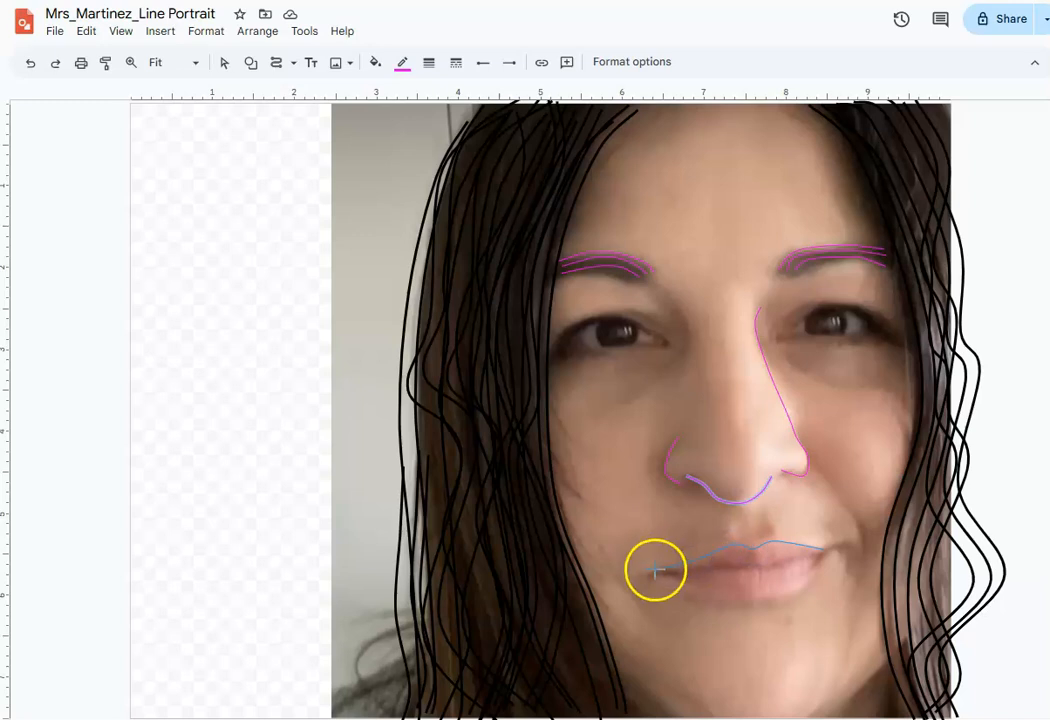
pyautogui.click(659, 570)
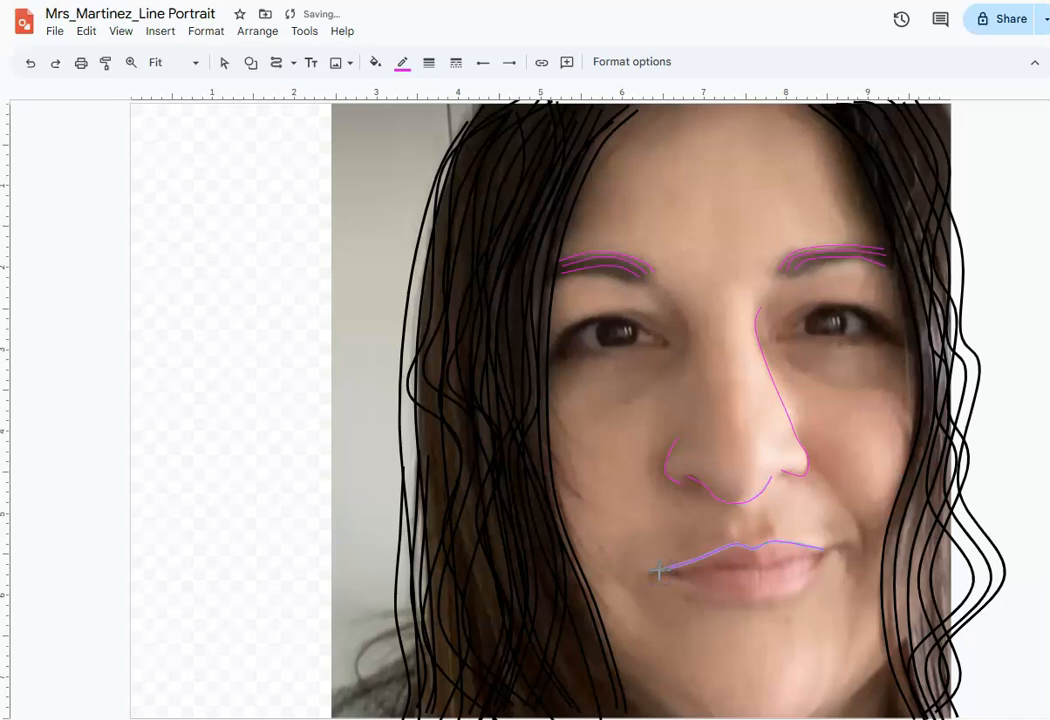
pyautogui.click(716, 593)
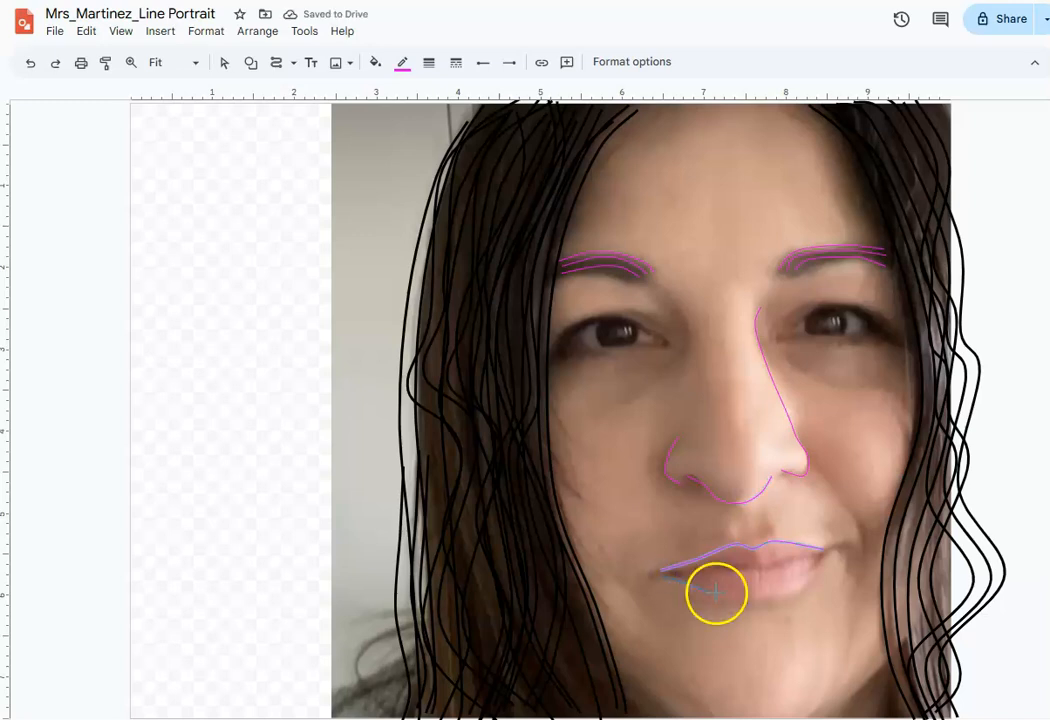
pyautogui.click(816, 579)
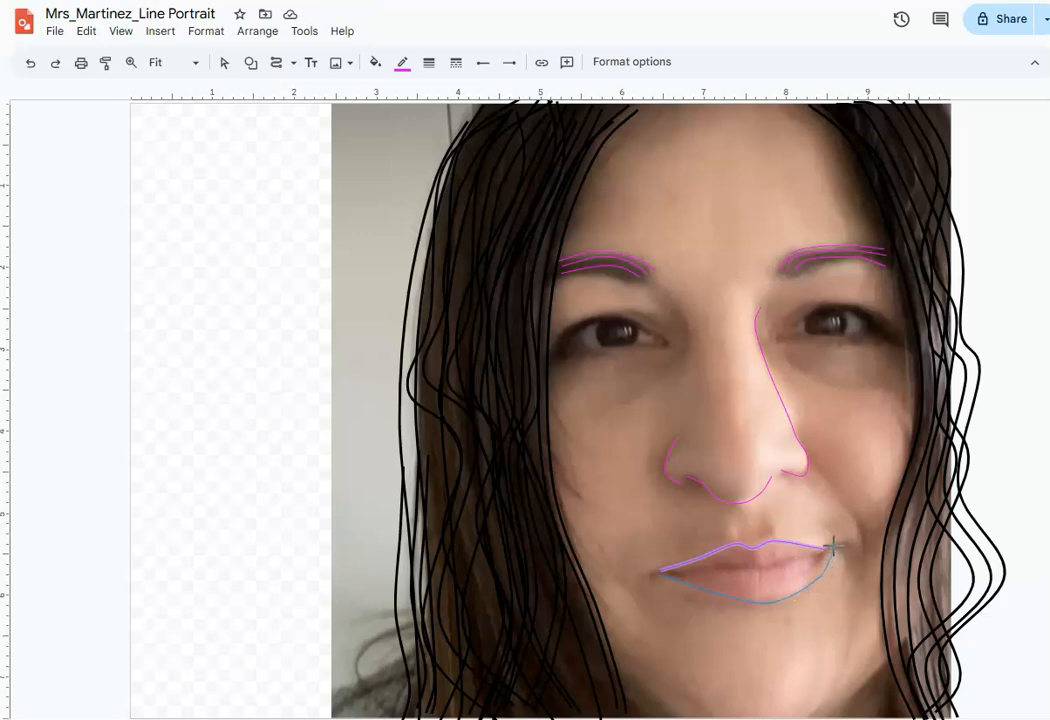
pyautogui.doubleClick(834, 550)
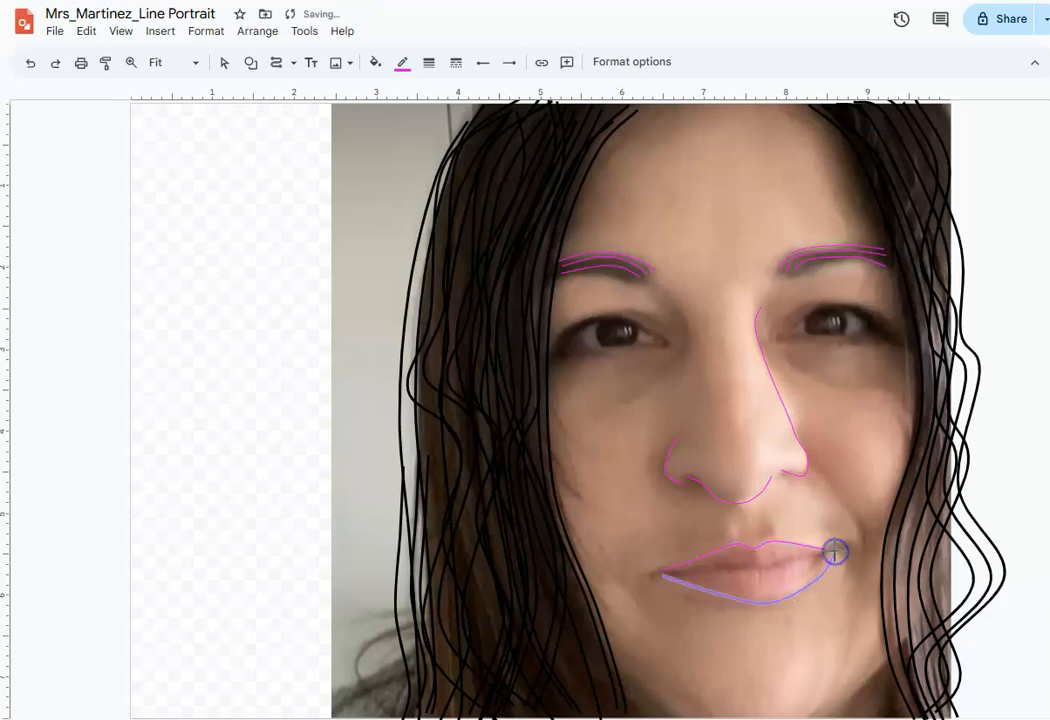
pyautogui.click(713, 567)
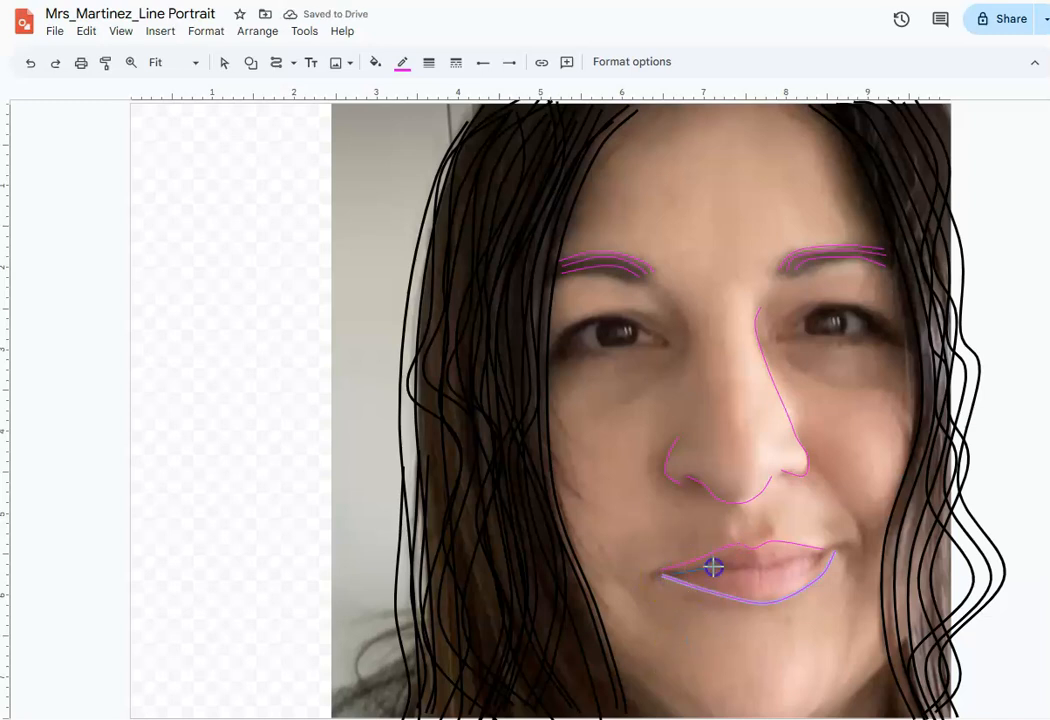
pyautogui.doubleClick(821, 555)
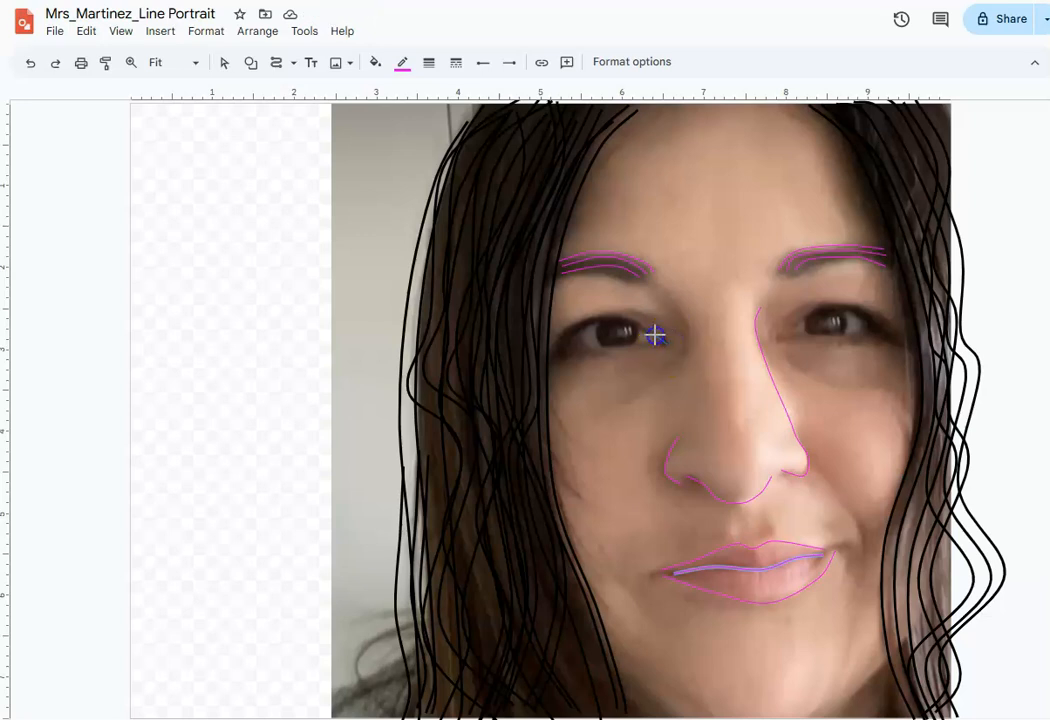
# Step: Trace the upper and lower lids of both eyes with magenta curves
pyautogui.click(633, 320)
pyautogui.doubleClick(554, 346)
pyautogui.click(571, 351)
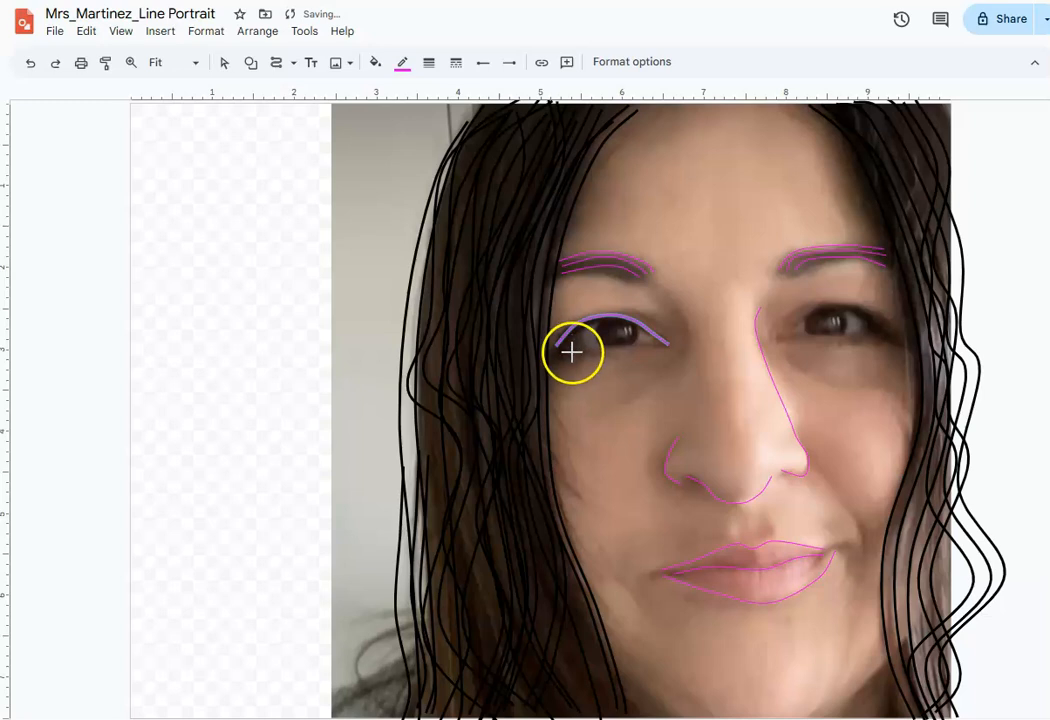
pyautogui.click(644, 345)
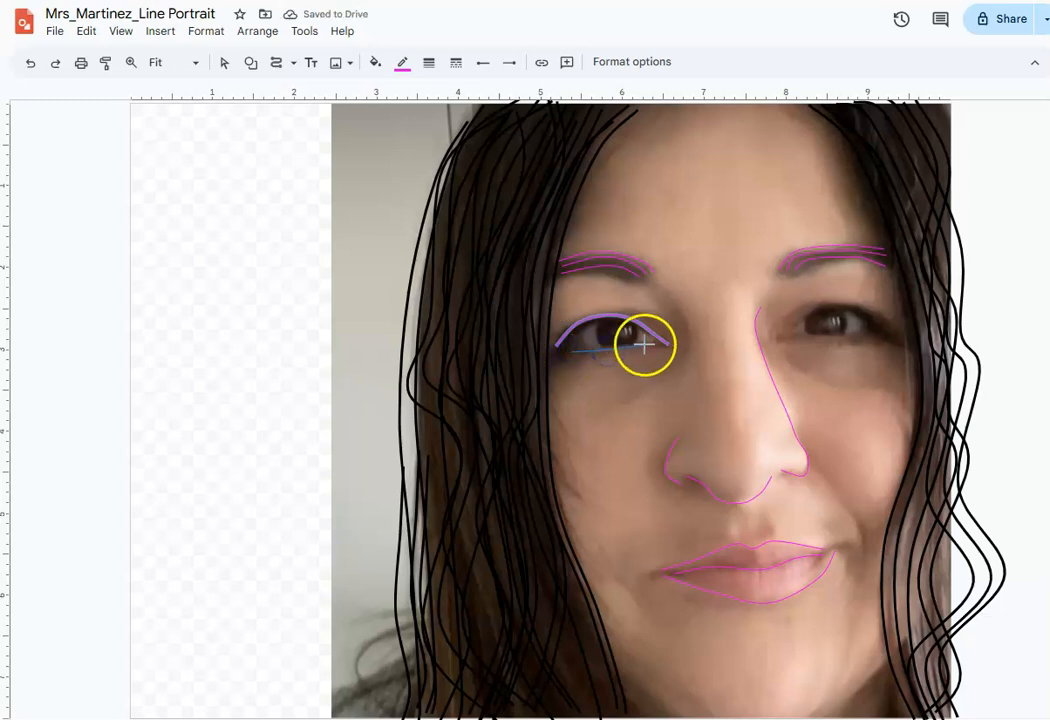
# Step: Trace the iris and pupil edges inside both eyes with short black curves
pyautogui.click(600, 323)
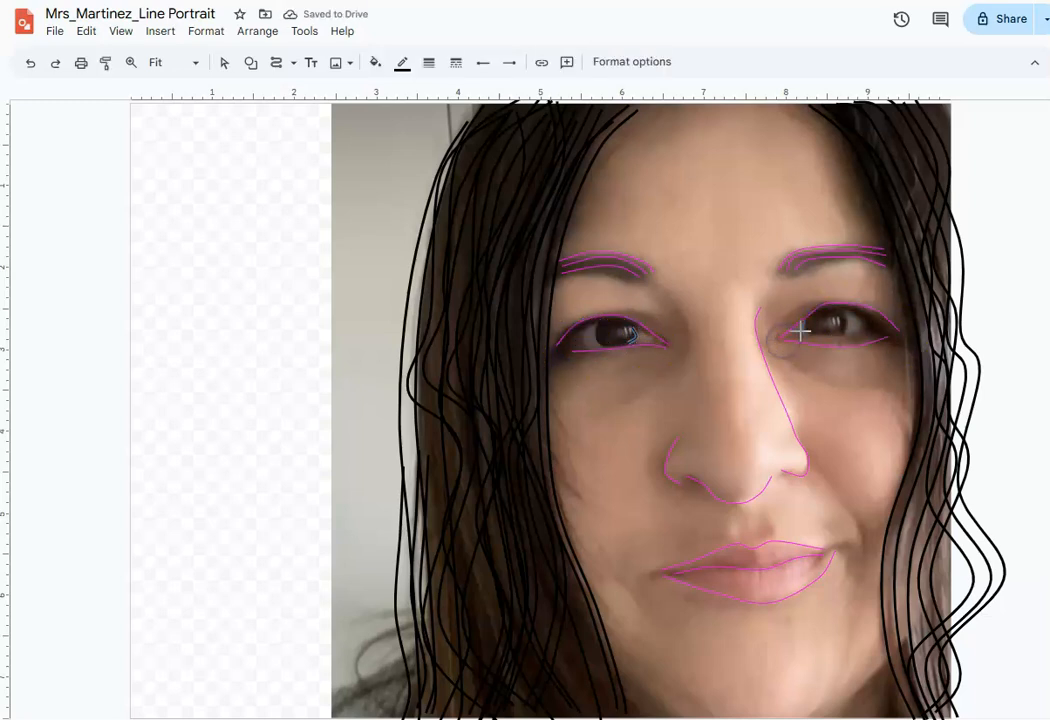
pyautogui.doubleClick(808, 336)
pyautogui.click(840, 311)
pyautogui.doubleClick(836, 337)
pyautogui.click(583, 326)
pyautogui.click(577, 340)
pyautogui.doubleClick(587, 349)
pyautogui.click(851, 312)
pyautogui.doubleClick(858, 333)
# Step: Trace a black curve around the inner corner of the left eye, beside the nose bridge
pyautogui.click(660, 300)
pyautogui.click(680, 354)
pyautogui.doubleClick(649, 382)
# Step: Trace black smile-line curves from the right nostril down the cheek and beside the left corner of the mouth
pyautogui.click(813, 469)
pyautogui.click(865, 548)
pyautogui.doubleClick(856, 590)
pyautogui.click(640, 539)
pyautogui.click(624, 556)
pyautogui.doubleClick(631, 582)
# Step: Trace the jawline on both sides of the chin with black curves ending at the hair
pyautogui.click(886, 660)
pyautogui.click(851, 698)
pyautogui.doubleClick(630, 685)
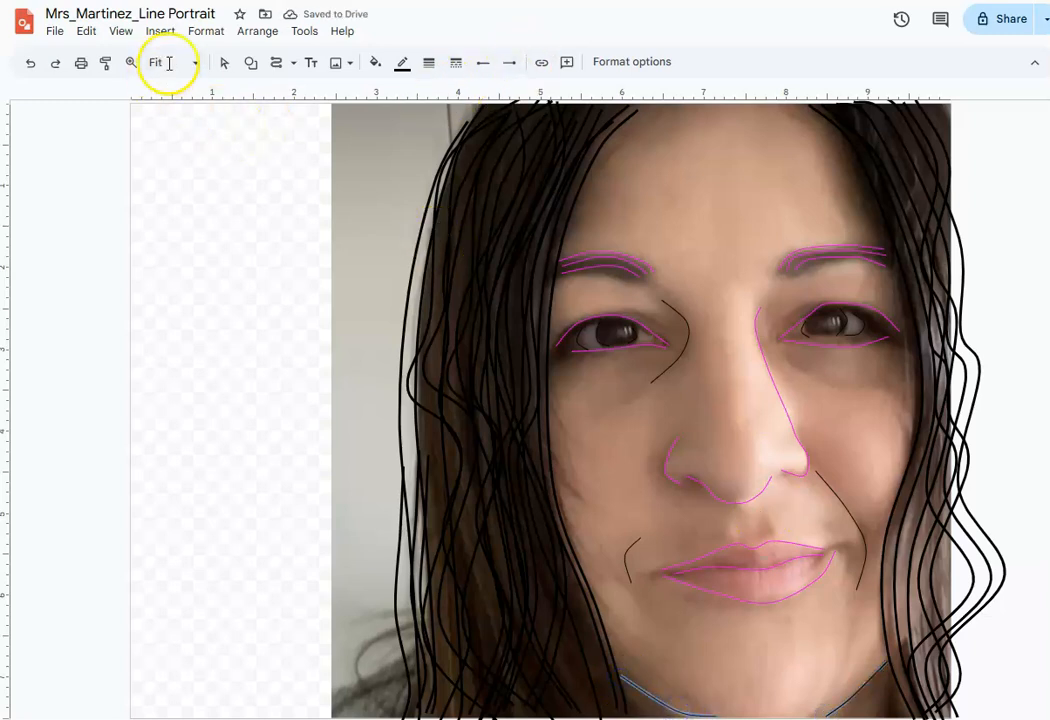
# Step: Select the whole drawing and set the line weight to 3px and the line color to black
pyautogui.click(223, 62)
pyautogui.click(274, 138)
pyautogui.moveTo(274, 138)
pyautogui.mouseDown()
pyautogui.moveTo(1040, 534)
pyautogui.moveTo(1010, 705)
pyautogui.mouseUp()
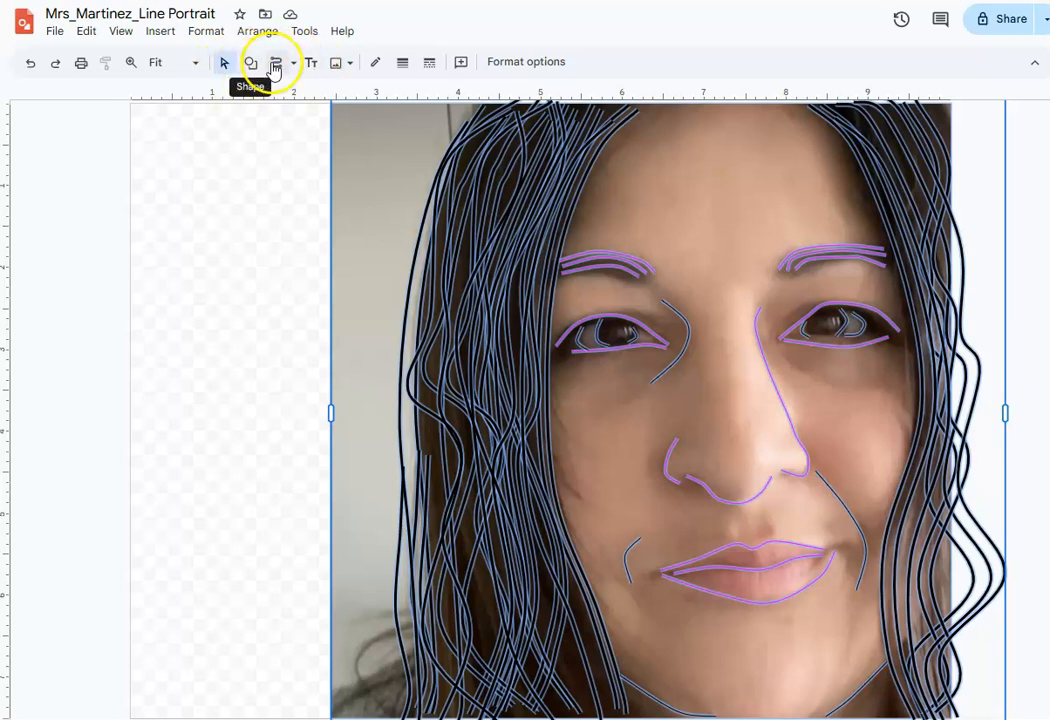
pyautogui.click(402, 64)
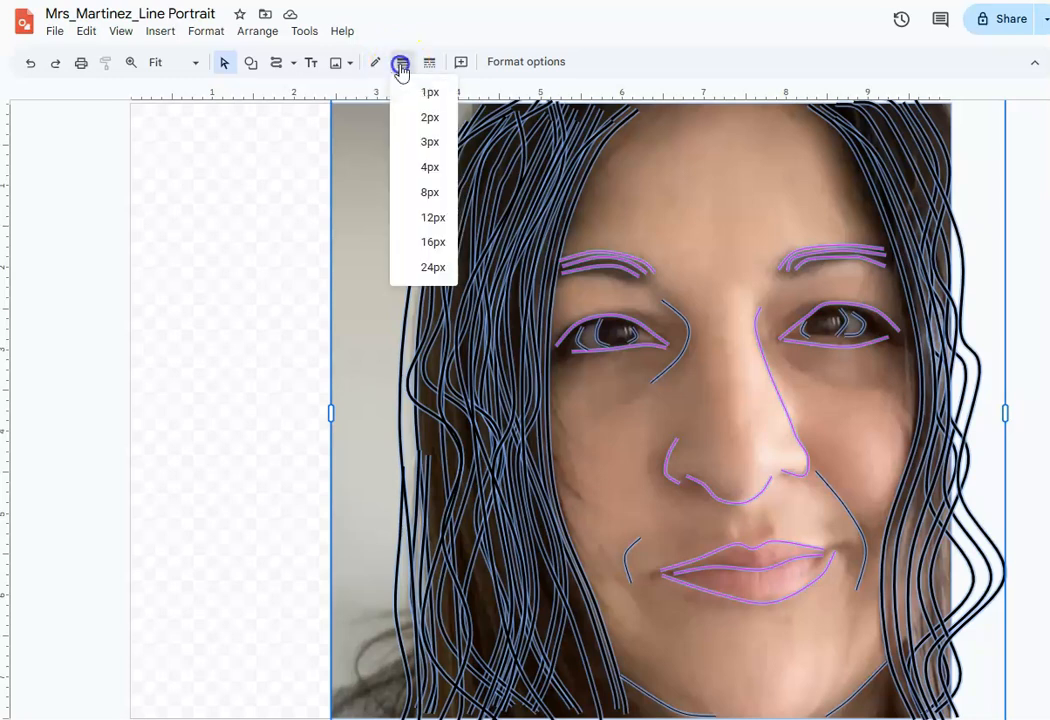
pyautogui.click(405, 142)
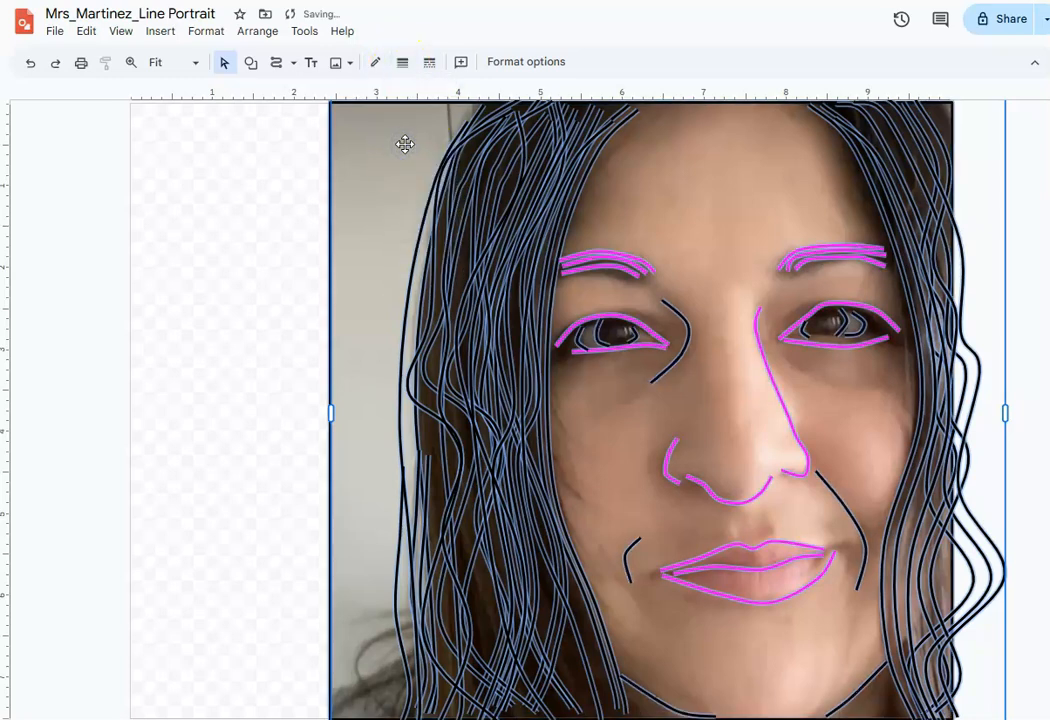
pyautogui.click(375, 63)
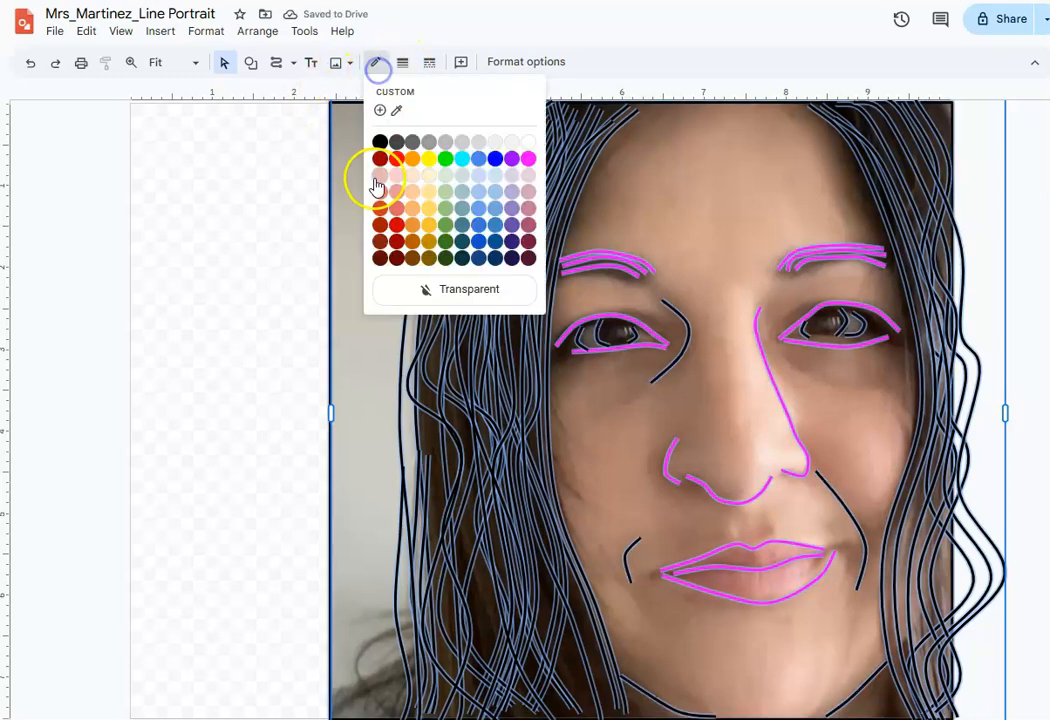
pyautogui.click(380, 141)
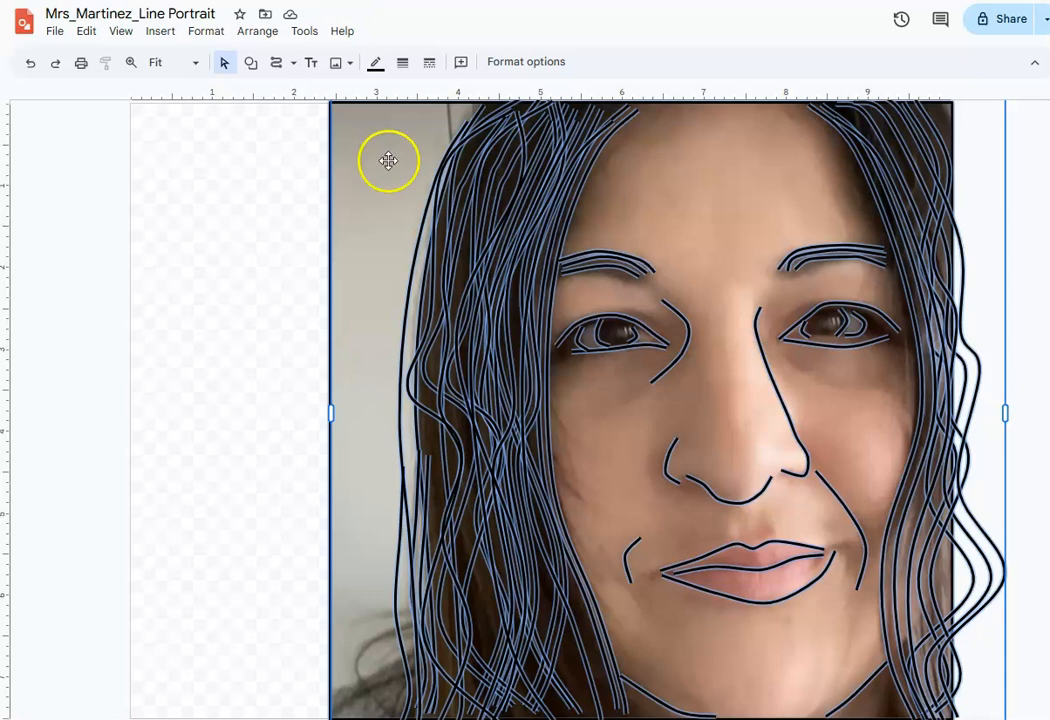
# Step: Delete the portrait photo behind the traced lines
pyautogui.click(279, 170)
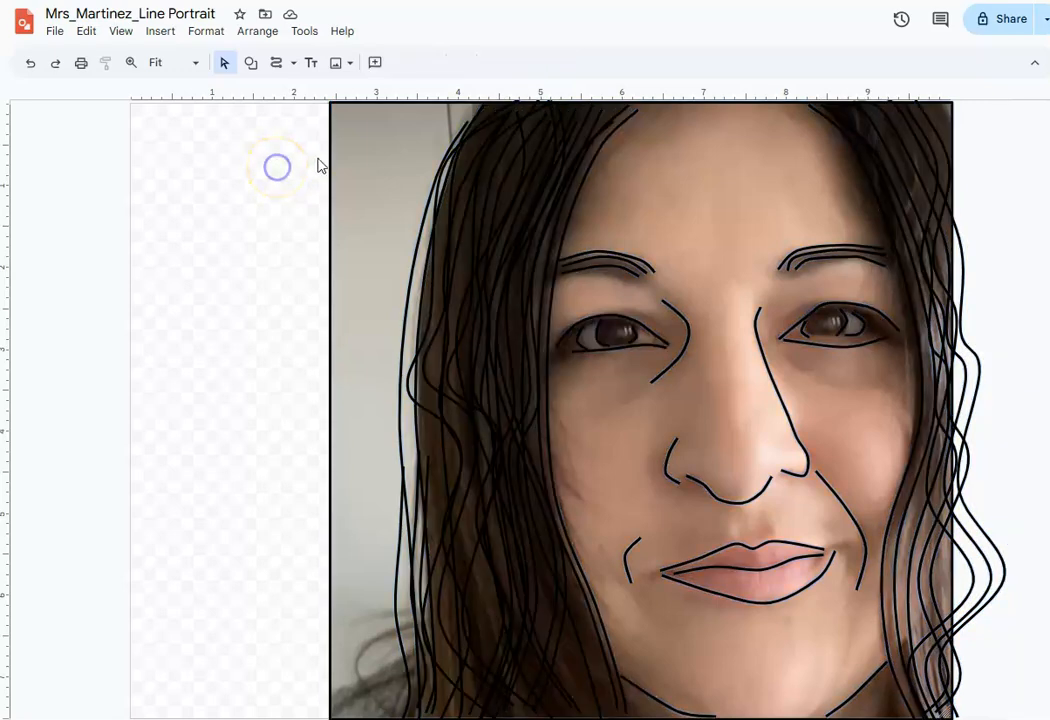
pyautogui.click(338, 150)
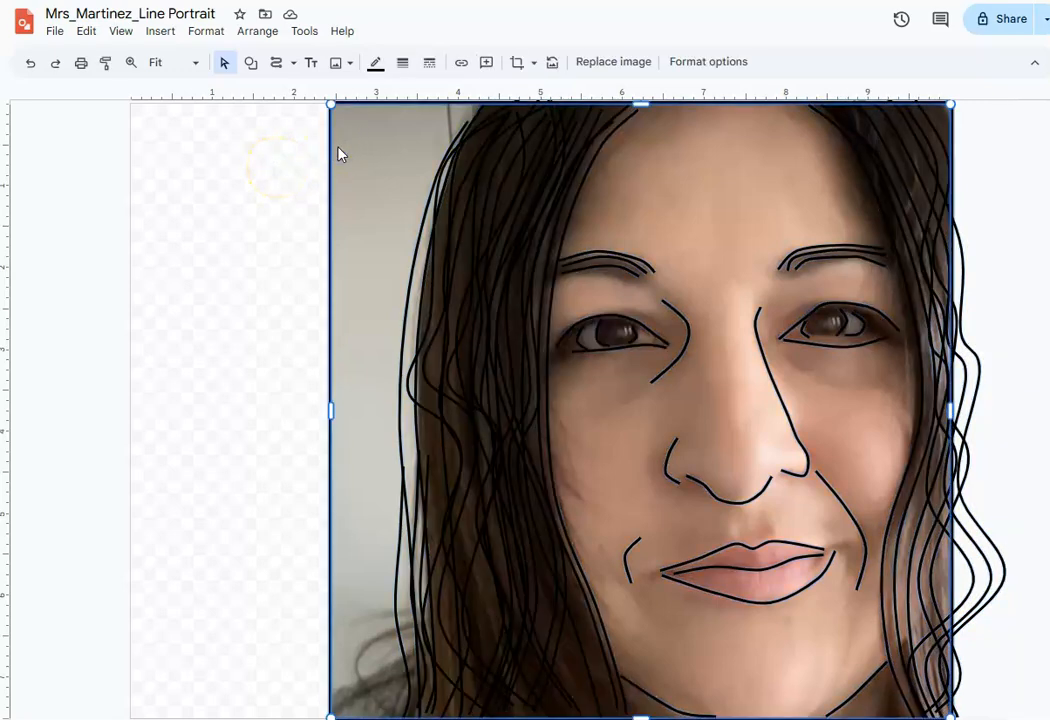
pyautogui.press('Delete')
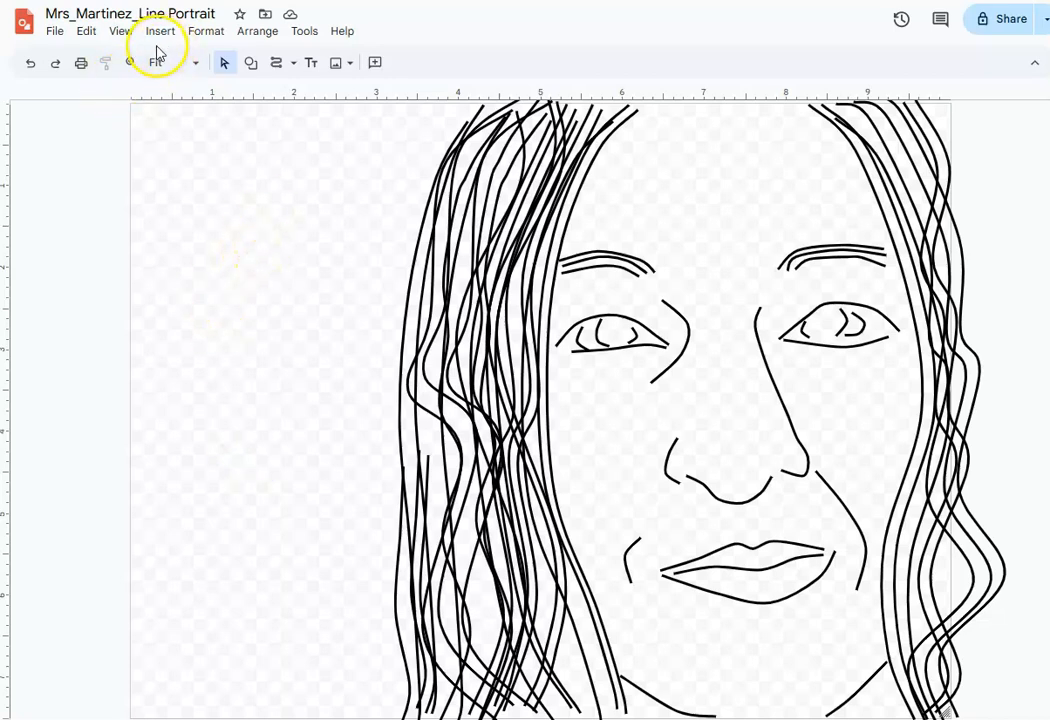
# Step: Select all the portrait lines and group them into one object
pyautogui.moveTo(331, 116)
pyautogui.mouseDown()
pyautogui.moveTo(948, 660)
pyautogui.moveTo(1008, 684)
pyautogui.mouseUp()
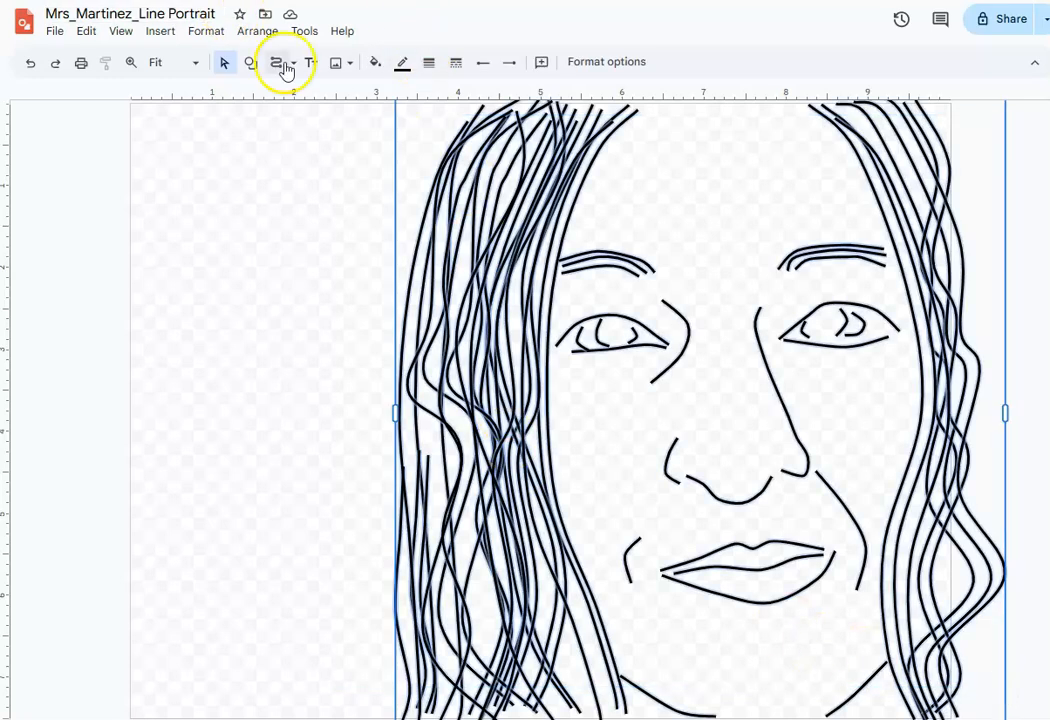
pyautogui.click(238, 35)
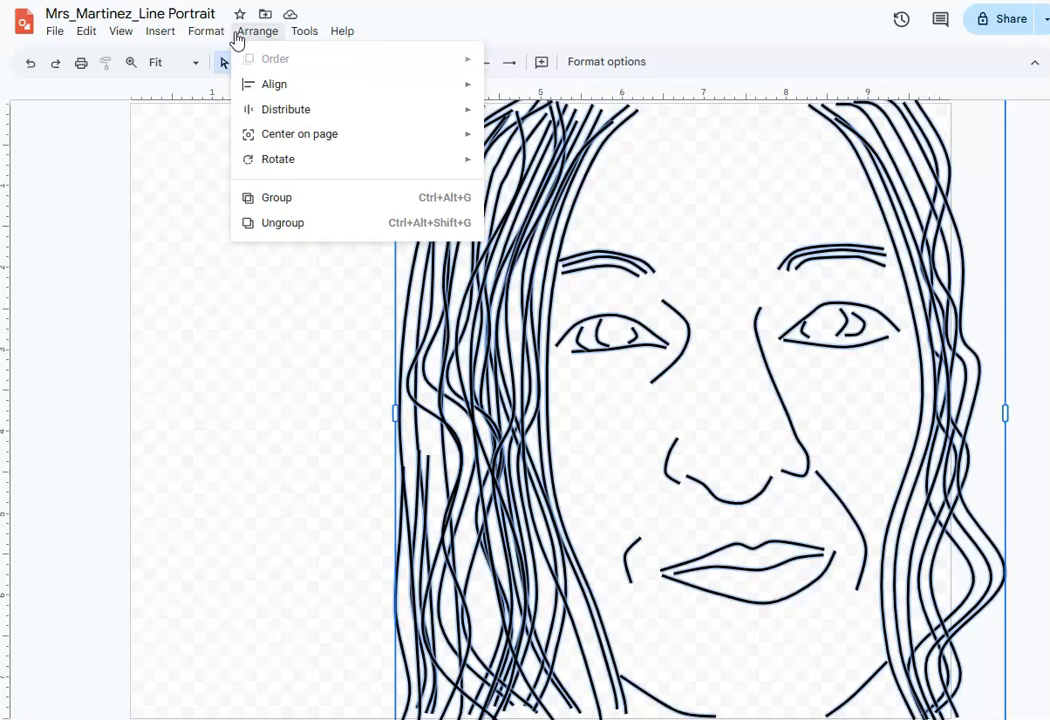
pyautogui.click(273, 198)
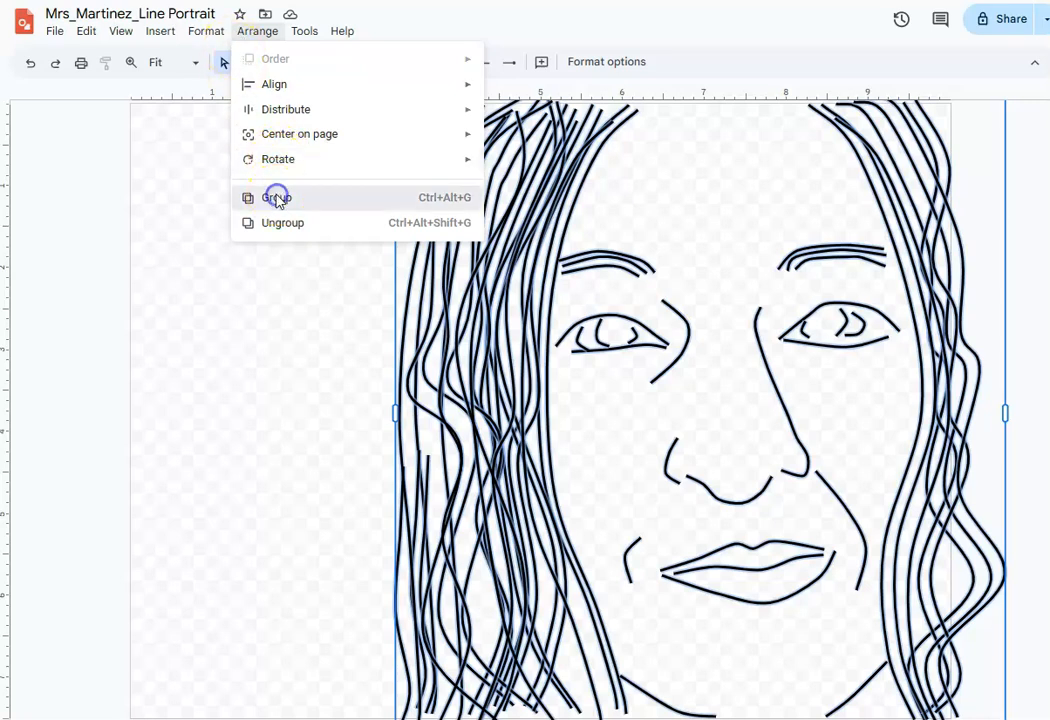
pyautogui.click(70, 180)
pyautogui.click(500, 351)
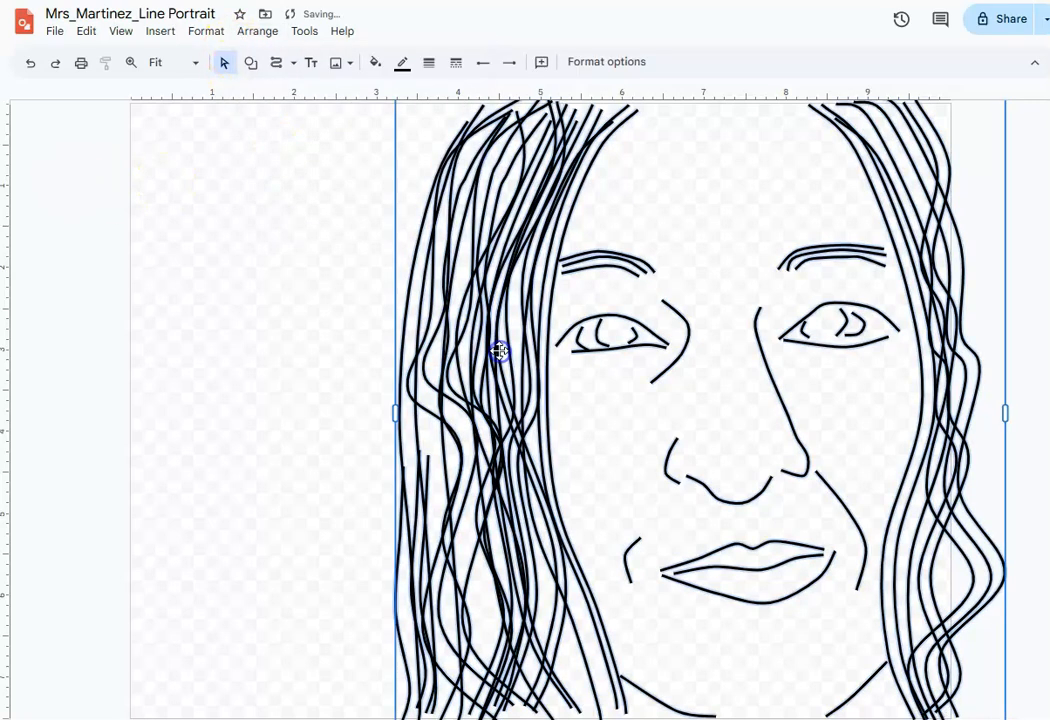
pyautogui.click(220, 291)
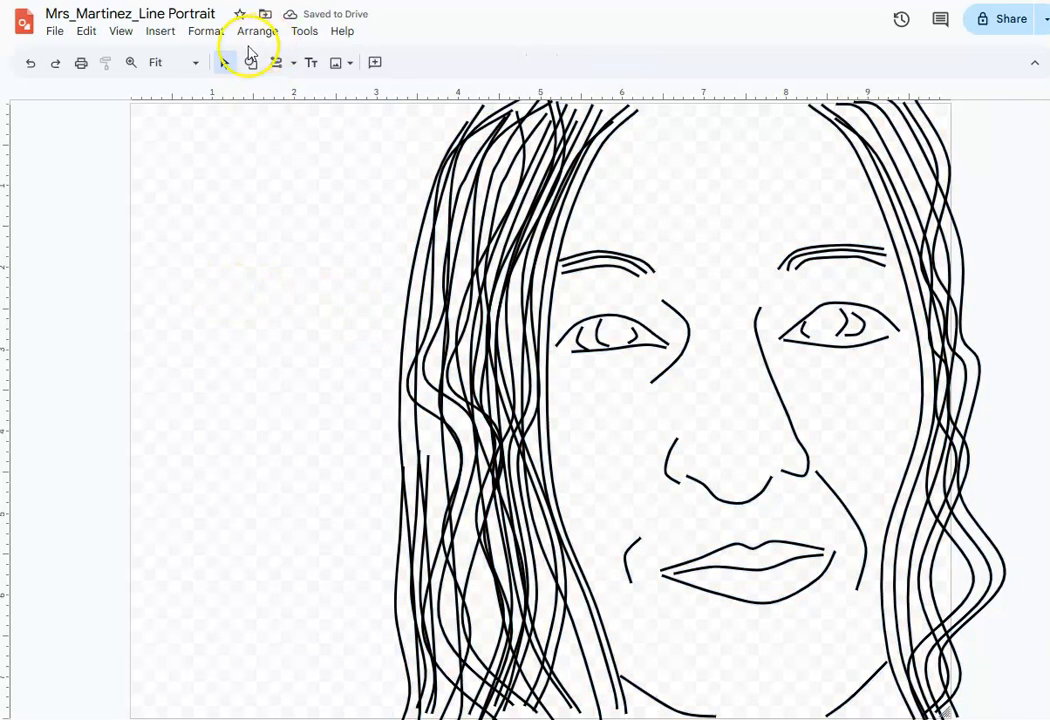
# Step: Draw a large moon shape in the empty area to the left of the portrait's hair
pyautogui.click(249, 62)
pyautogui.moveTo(277, 98)
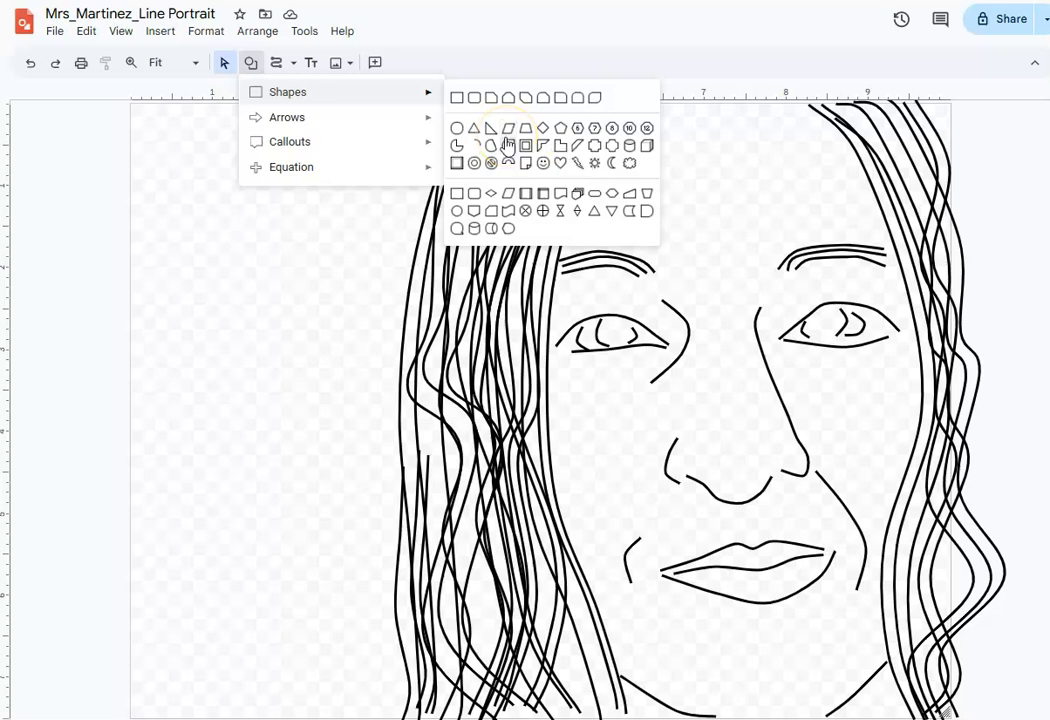
pyautogui.click(613, 165)
pyautogui.moveTo(160, 118); pyautogui.dragTo(415, 646)
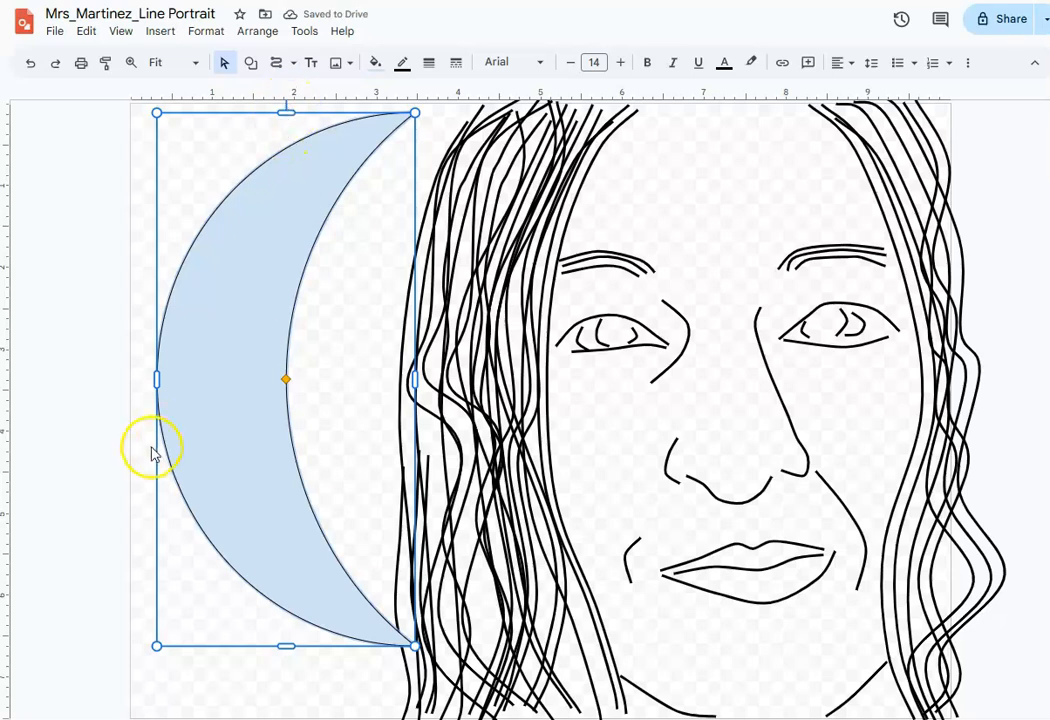
# Step: Rotate the moon so its hollow faces the upper left, widen it and place it overlapping the left hair
pyautogui.scroll(1, 196, 400)
pyautogui.moveTo(222, 308); pyautogui.dragTo(251, 335)
pyautogui.moveTo(311, 142); pyautogui.dragTo(171, 652)
pyautogui.moveTo(334, 468); pyautogui.dragTo(423, 487)
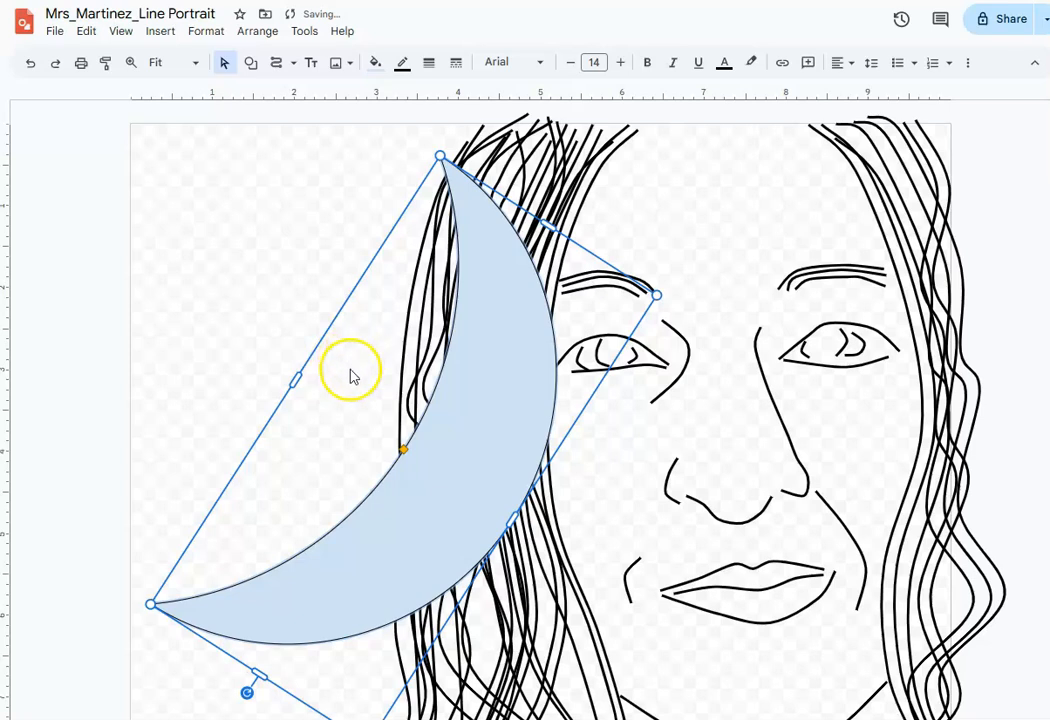
pyautogui.moveTo(296, 379); pyautogui.dragTo(181, 306)
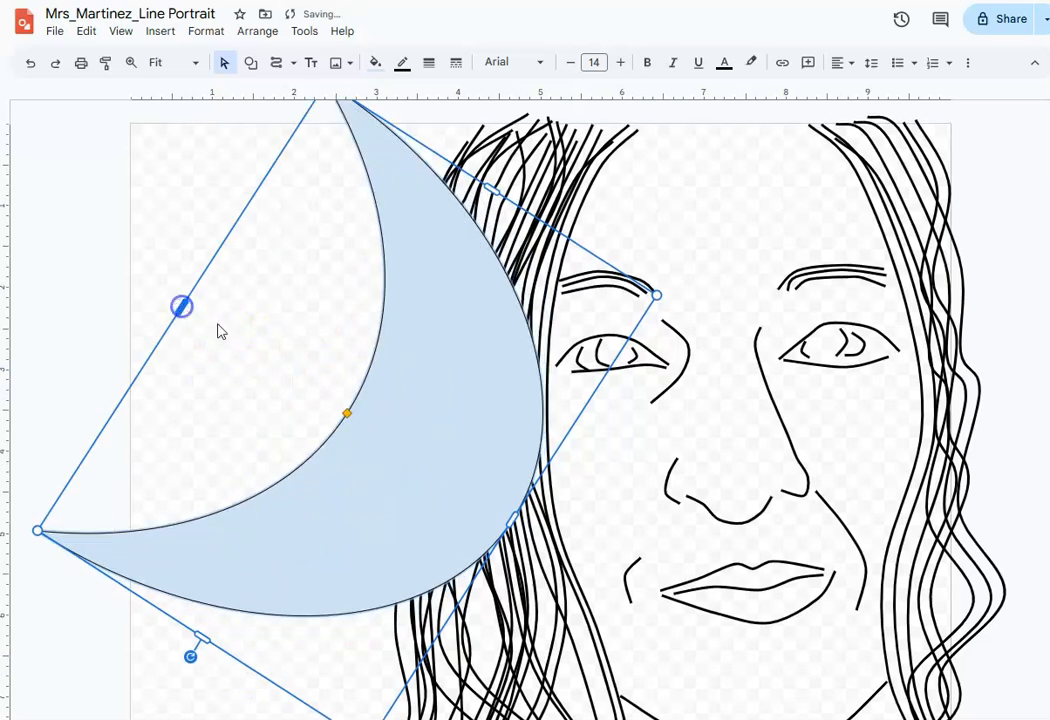
pyautogui.moveTo(415, 380); pyautogui.dragTo(424, 450)
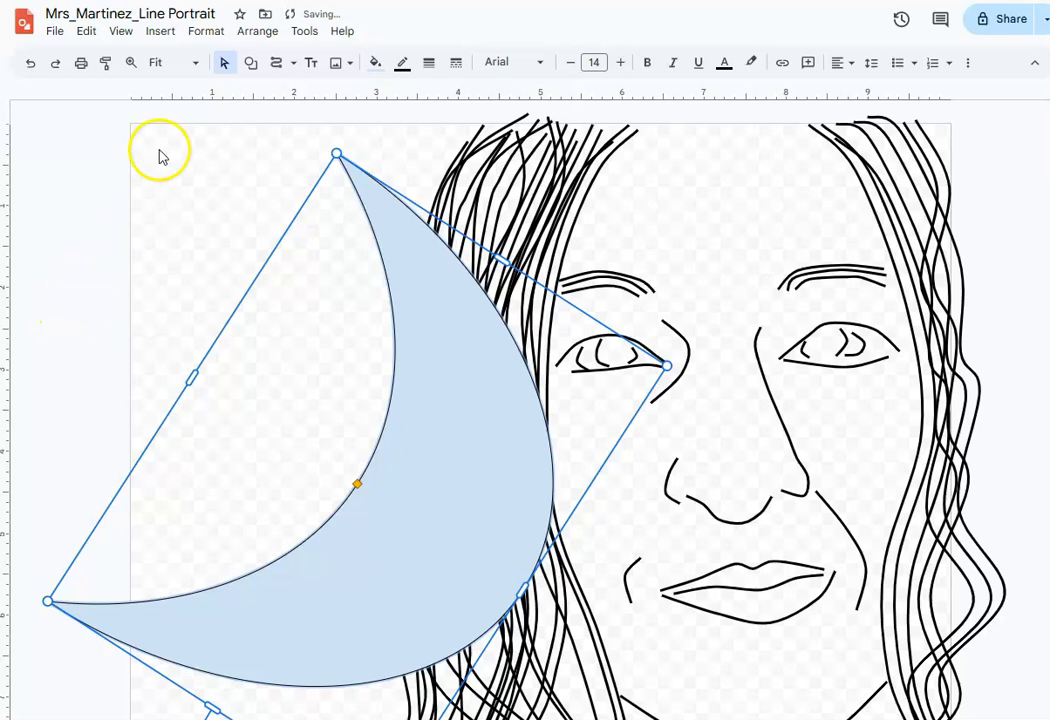
# Step: Draw a wide oval across the forehead and the right-hand hair of the portrait
pyautogui.click(251, 62)
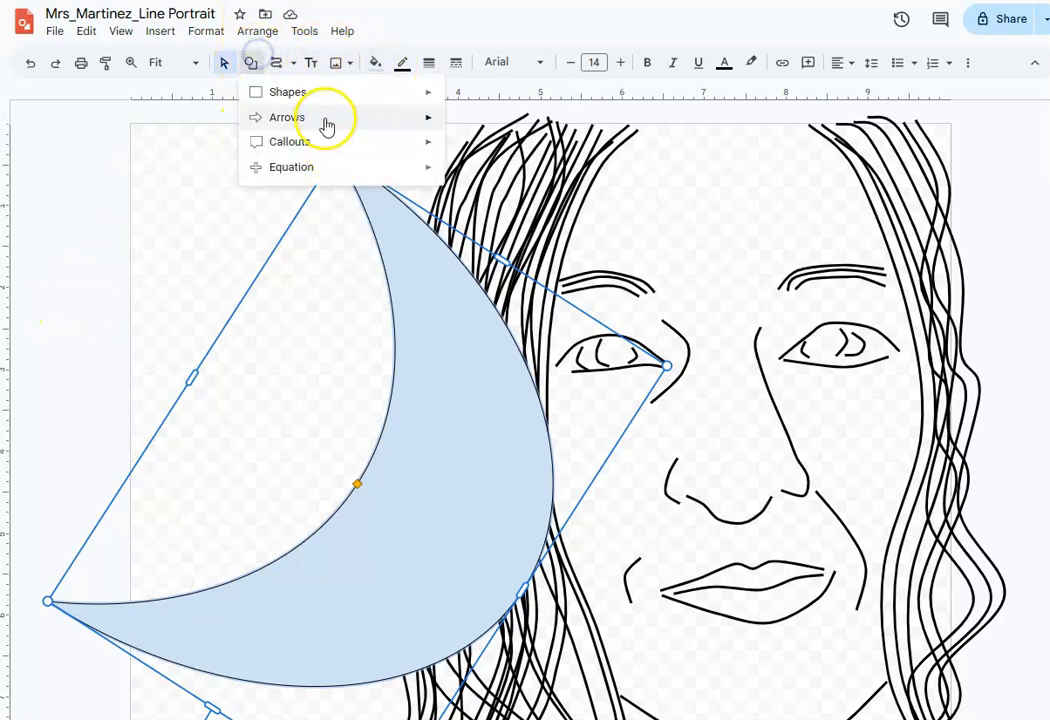
pyautogui.click(181, 211)
pyautogui.click(251, 62)
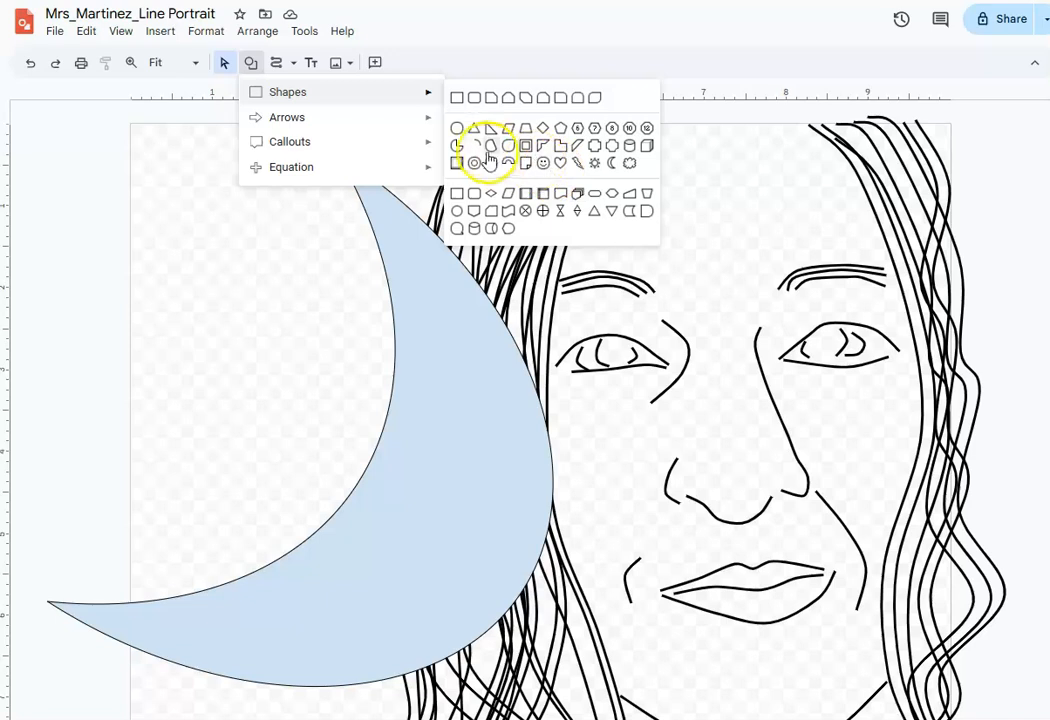
pyautogui.click(461, 135)
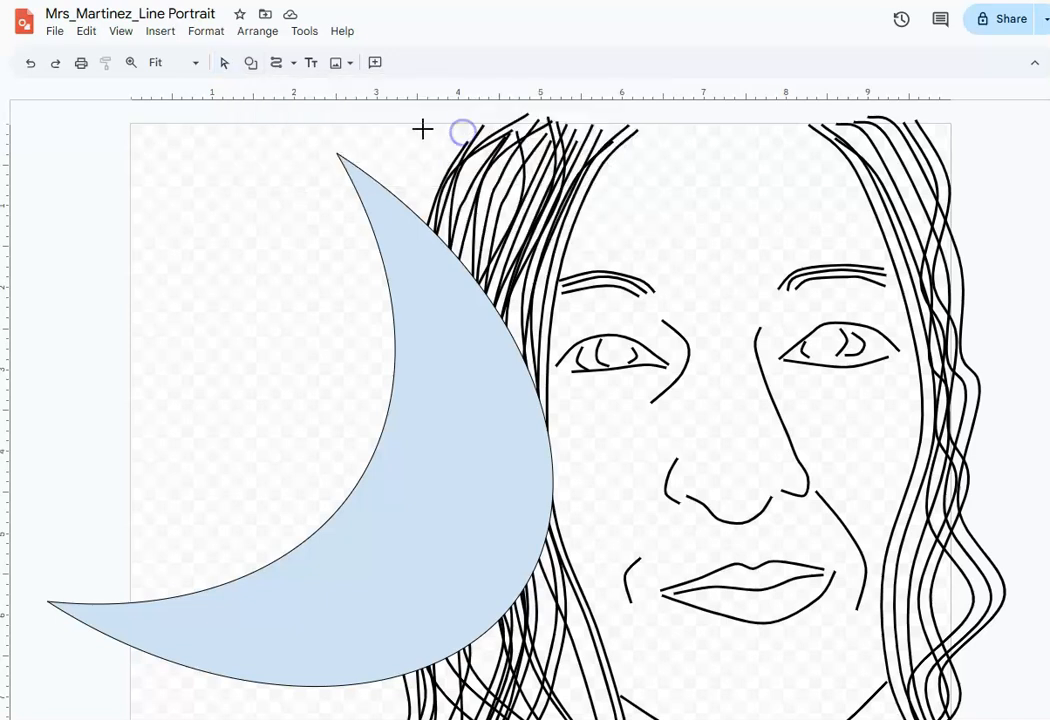
pyautogui.moveTo(546, 110); pyautogui.dragTo(1043, 336)
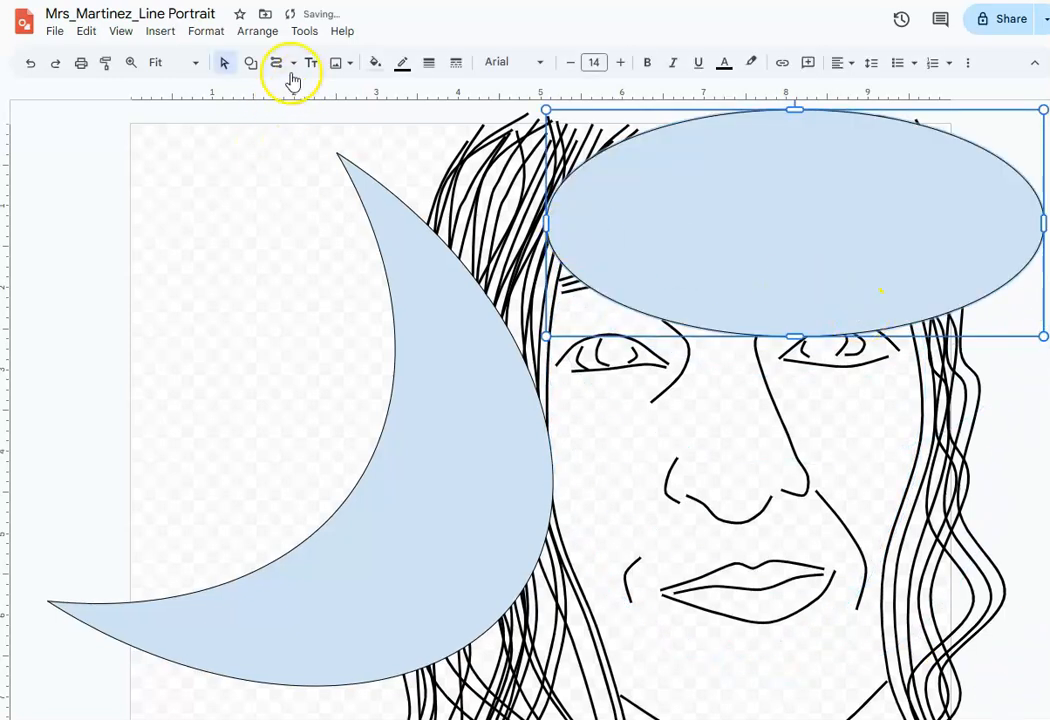
pyautogui.click(57, 171)
# Step: Draw a tall, narrow triangle and move it to the empty area to the left of the portrait's hair
pyautogui.click(250, 62)
pyautogui.moveTo(295, 94)
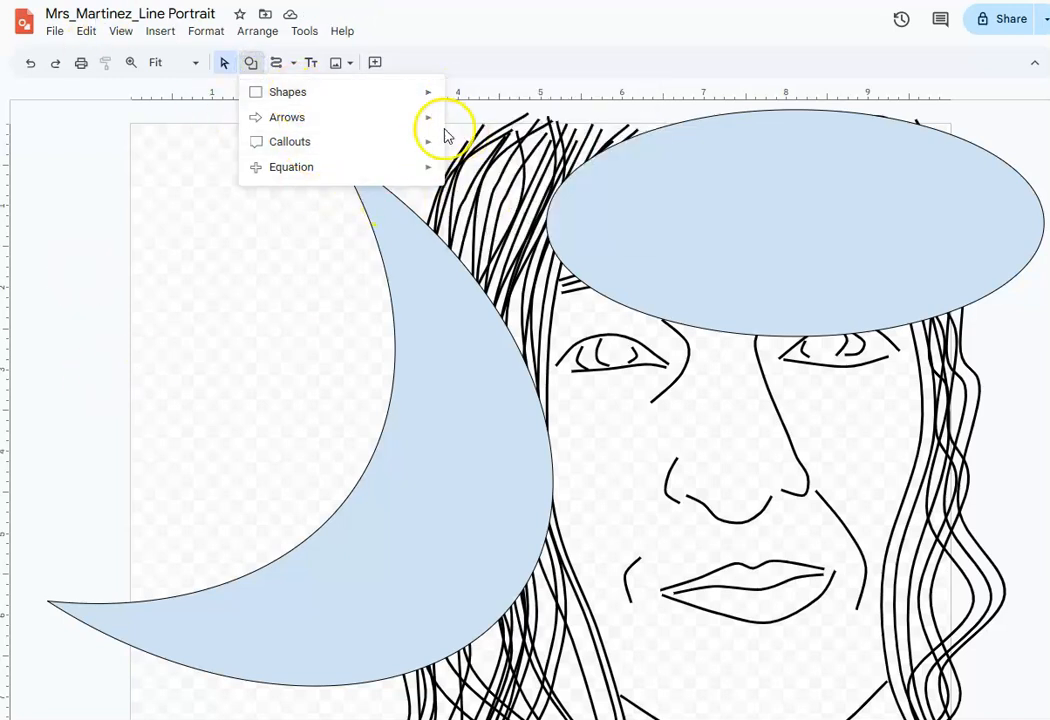
pyautogui.click(251, 63)
pyautogui.click(251, 63)
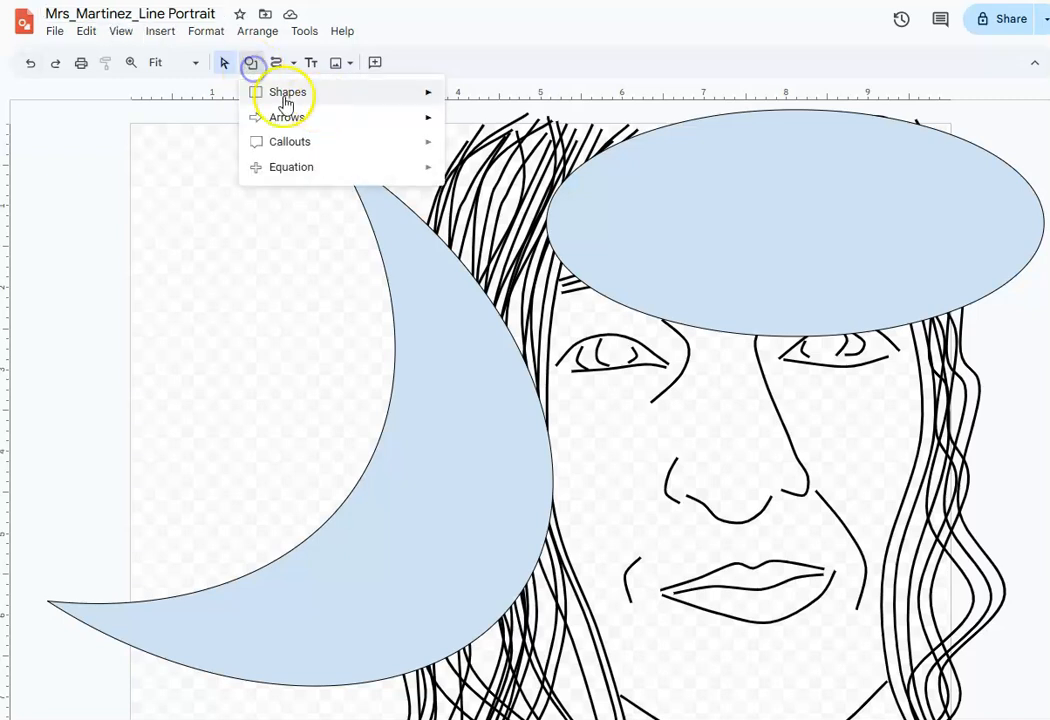
pyautogui.moveTo(320, 95)
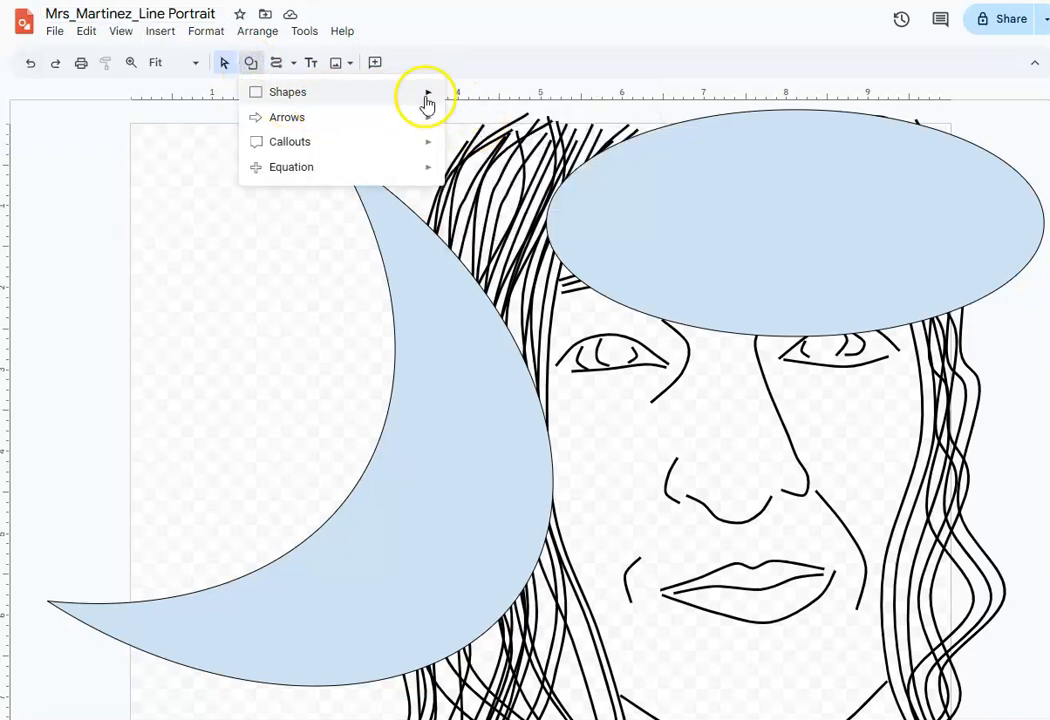
pyautogui.click(472, 128)
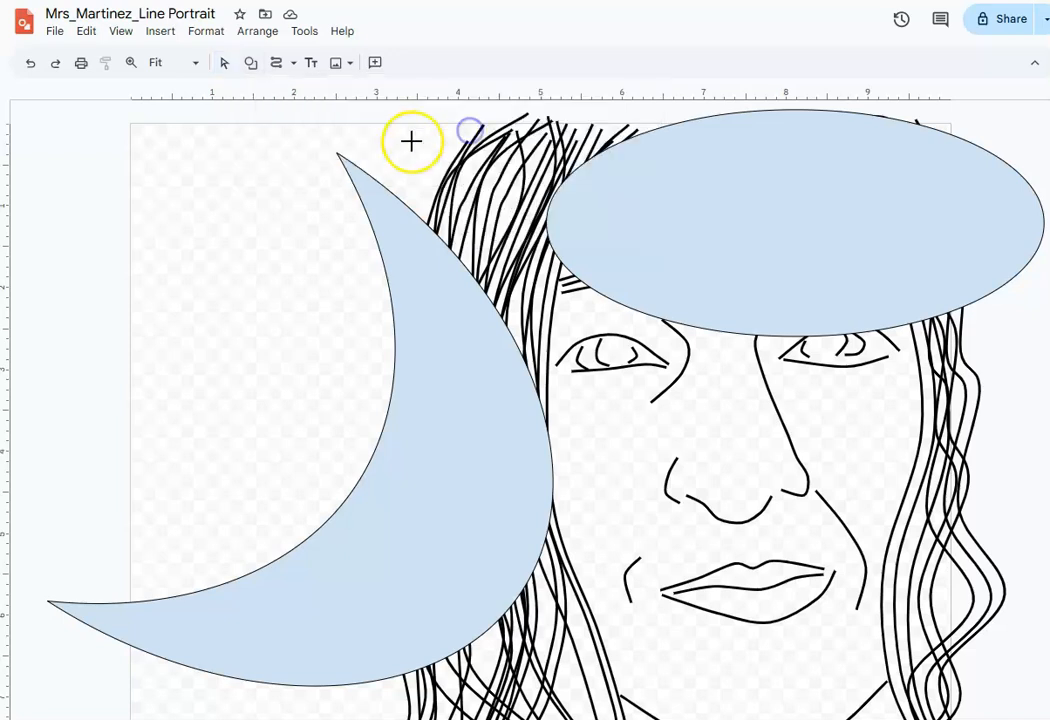
pyautogui.moveTo(874, 323)
pyautogui.mouseDown()
pyautogui.moveTo(990, 715)
pyautogui.moveTo(1045, 577)
pyautogui.moveTo(999, 710)
pyautogui.moveTo(1005, 696)
pyautogui.mouseUp()
pyautogui.moveTo(913, 602); pyautogui.dragTo(149, 475)
# Step: Move the moon over the right half of the face and the oval across the left hair and forehead
pyautogui.moveTo(430, 505); pyautogui.dragTo(738, 465)
pyautogui.moveTo(834, 237); pyautogui.dragTo(834, 355)
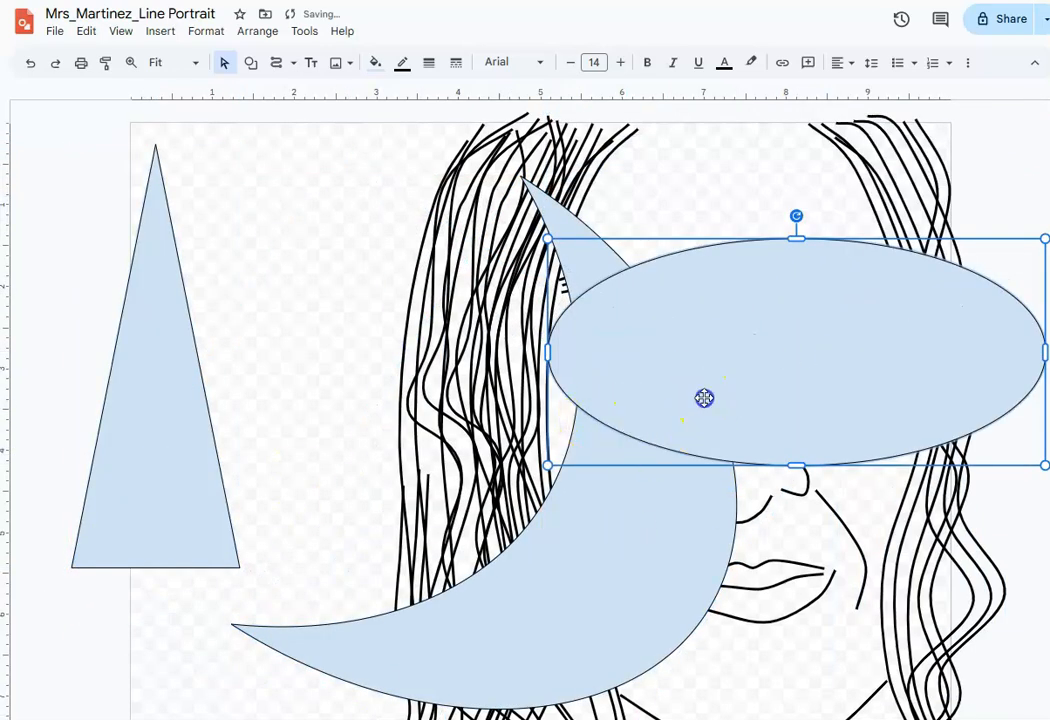
pyautogui.moveTo(703, 398); pyautogui.dragTo(361, 345)
pyautogui.click(727, 590)
pyautogui.moveTo(727, 590); pyautogui.dragTo(888, 627)
pyautogui.moveTo(509, 316); pyautogui.dragTo(675, 325)
# Step: Lower the triangle at the left of the portrait and widen it rightward until its base reaches below the mouth
pyautogui.moveTo(195, 390); pyautogui.dragTo(182, 498)
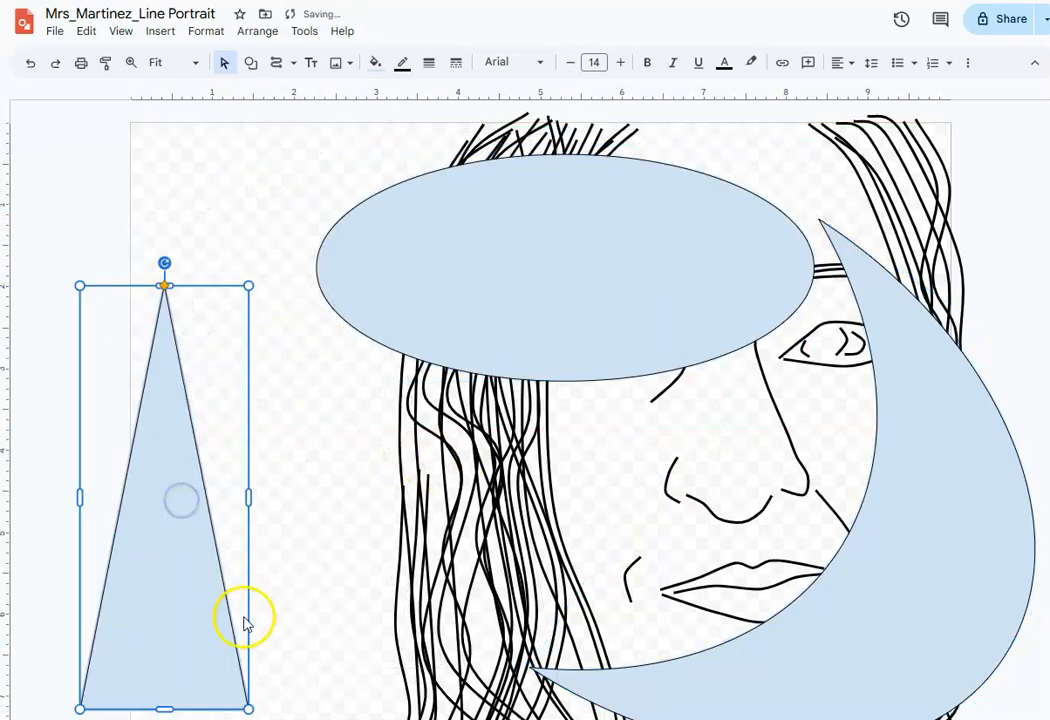
pyautogui.click(245, 498)
pyautogui.click(190, 503)
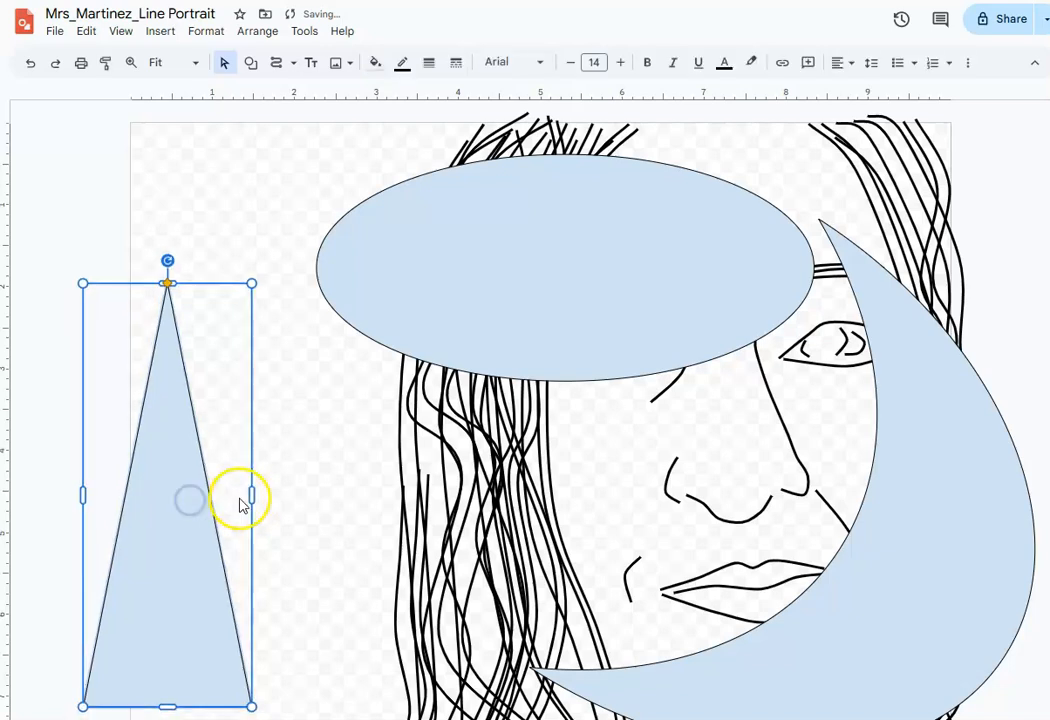
pyautogui.moveTo(252, 495); pyautogui.dragTo(757, 520)
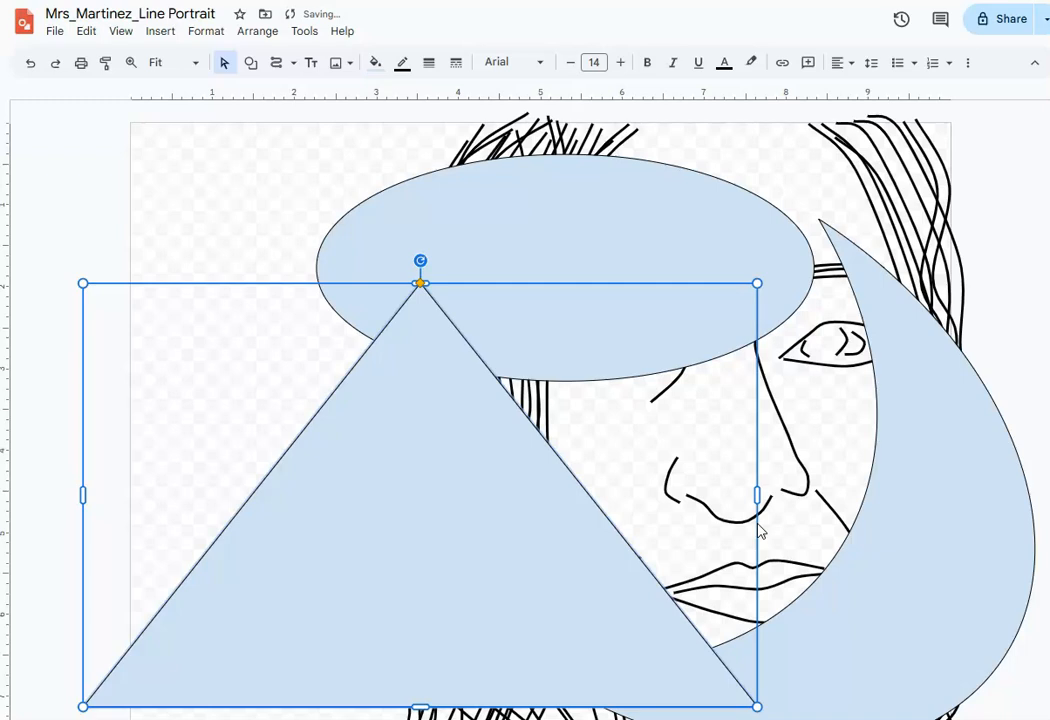
# Step: Stretch the oval taller so it spans from the top of the canvas down to nose level
pyautogui.click(640, 307)
pyautogui.moveTo(566, 160); pyautogui.dragTo(565, 128)
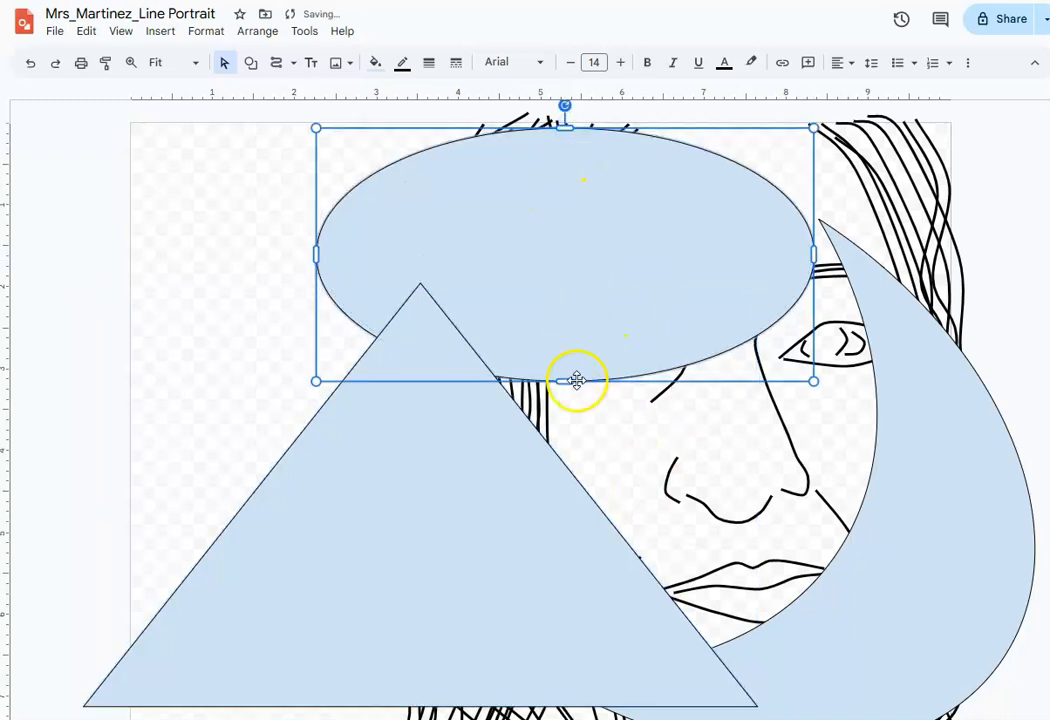
pyautogui.moveTo(565, 380); pyautogui.dragTo(568, 550)
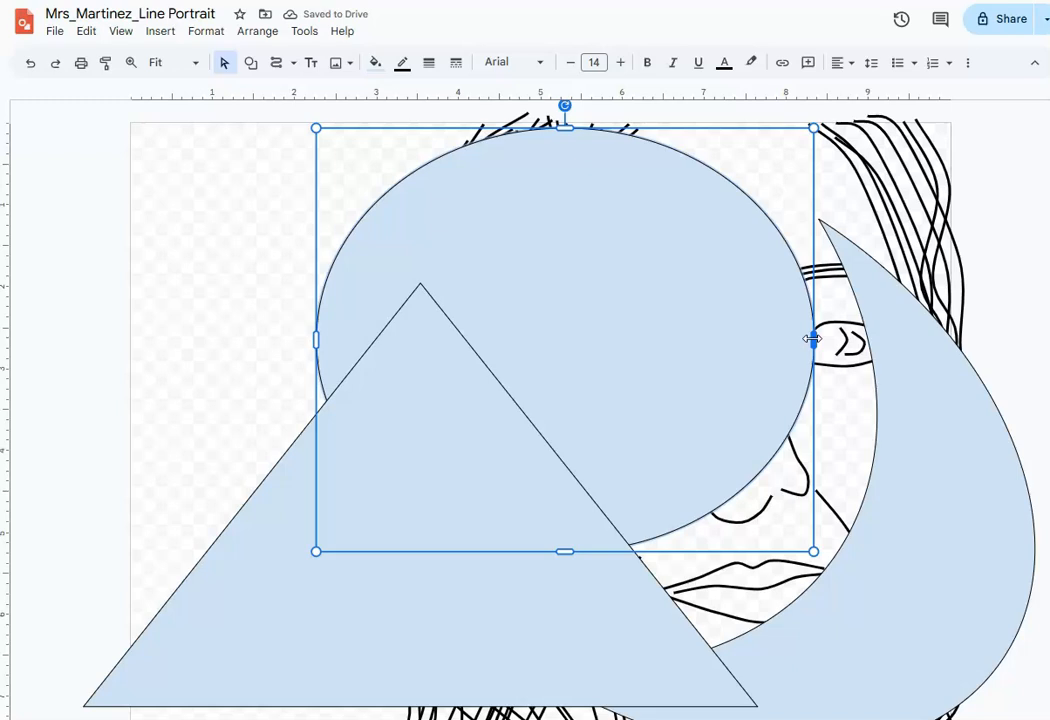
# Step: Fill the oval with pale pink and make its border transparent
pyautogui.click(625, 353)
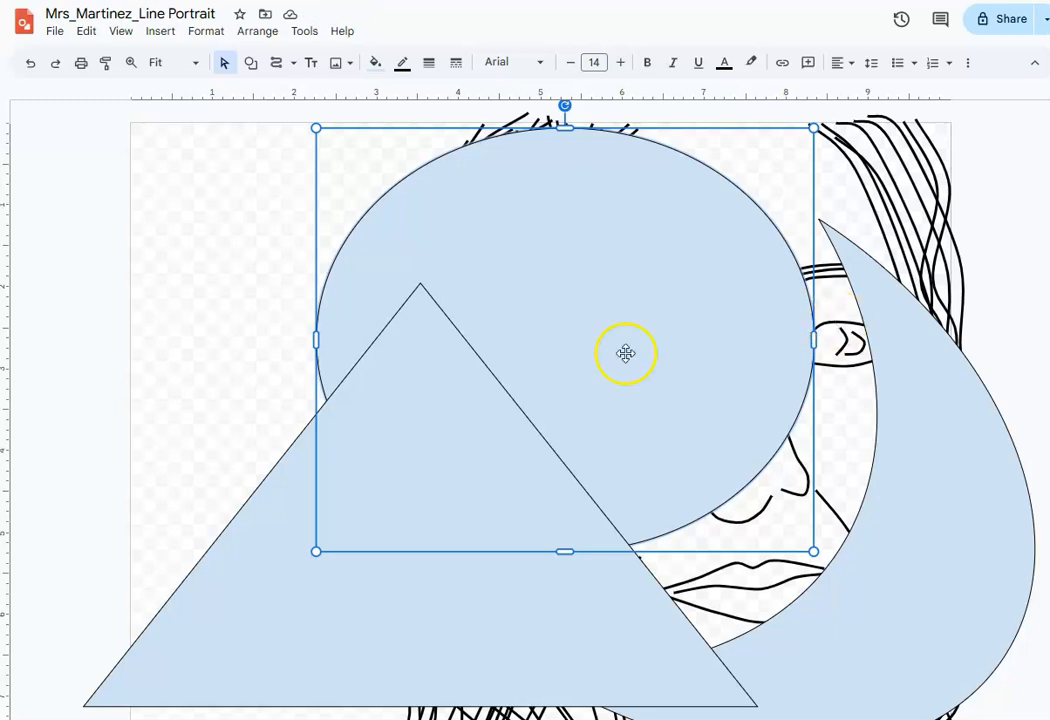
pyautogui.click(375, 62)
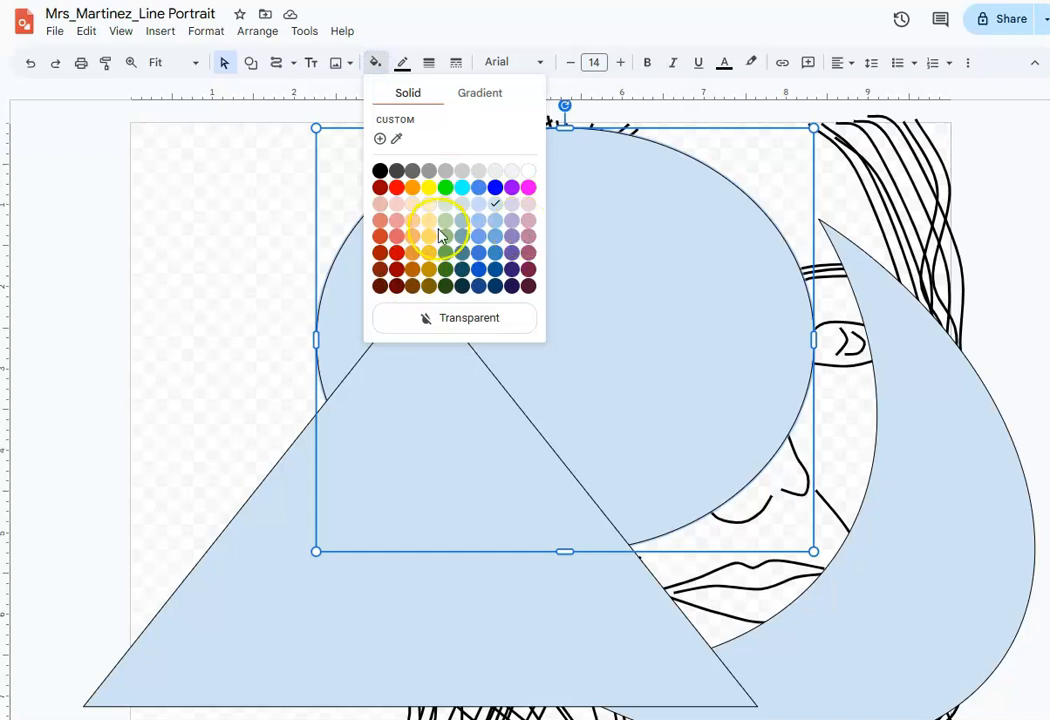
pyautogui.click(528, 202)
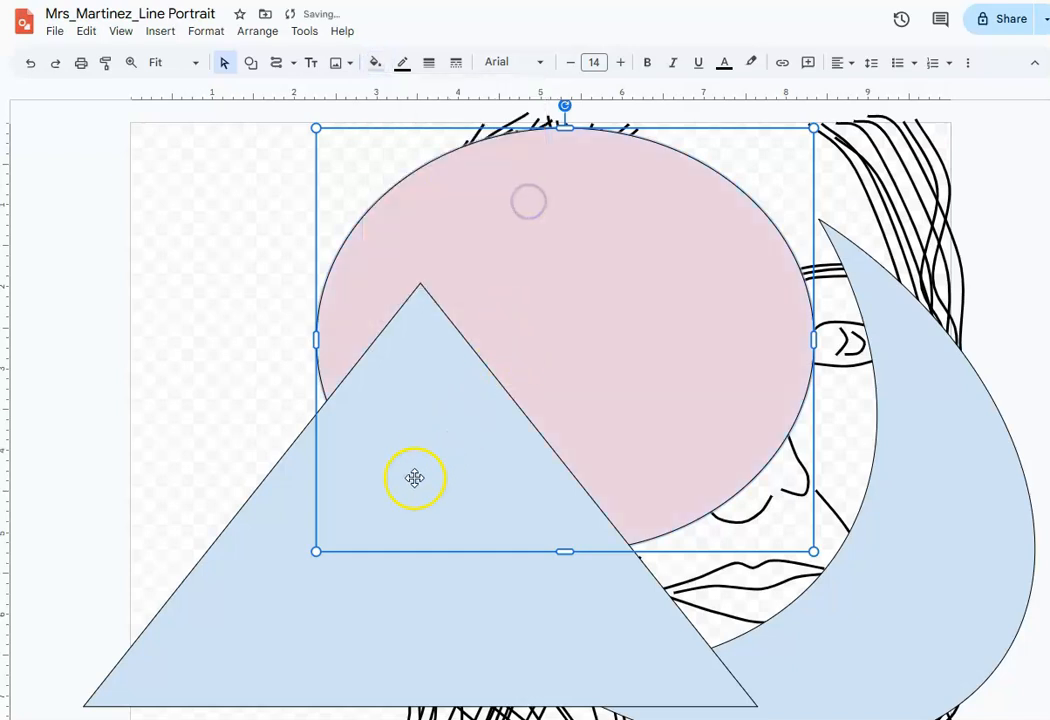
pyautogui.click(401, 63)
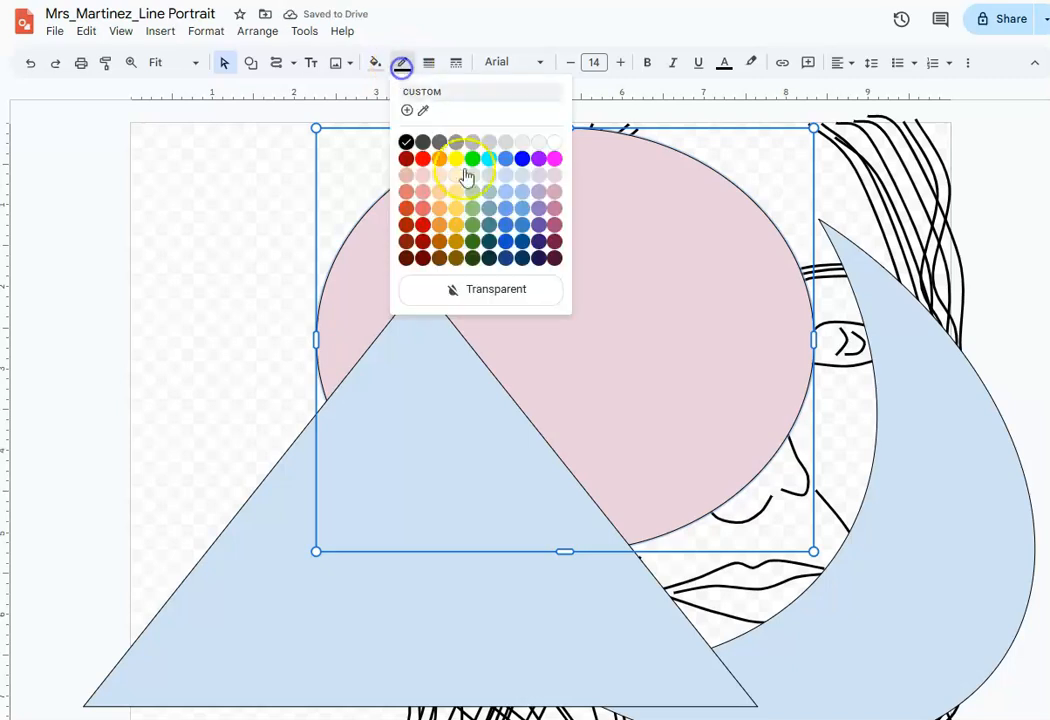
pyautogui.click(511, 288)
# Step: Fill the triangle with soft light green and make its border transparent
pyautogui.click(306, 560)
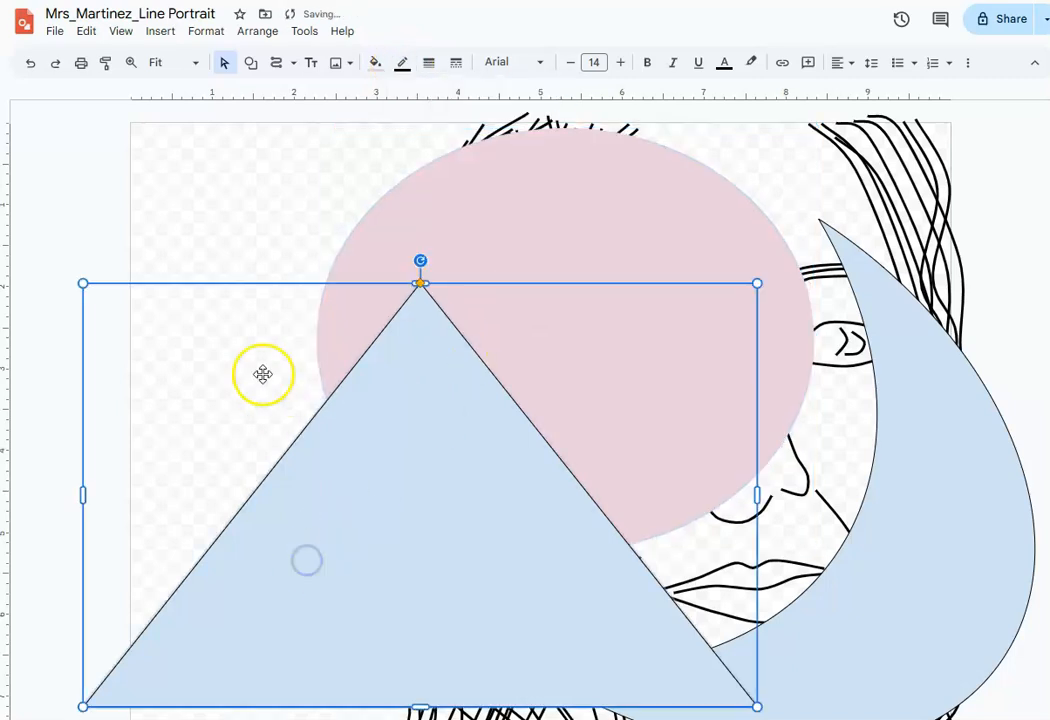
pyautogui.click(375, 63)
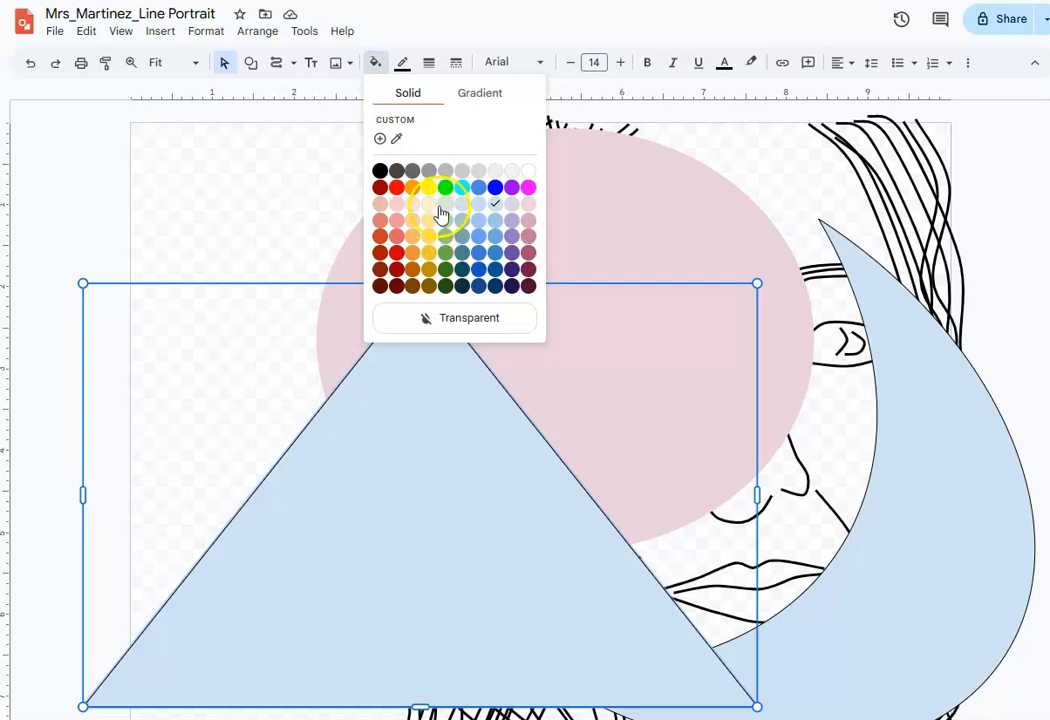
pyautogui.click(446, 219)
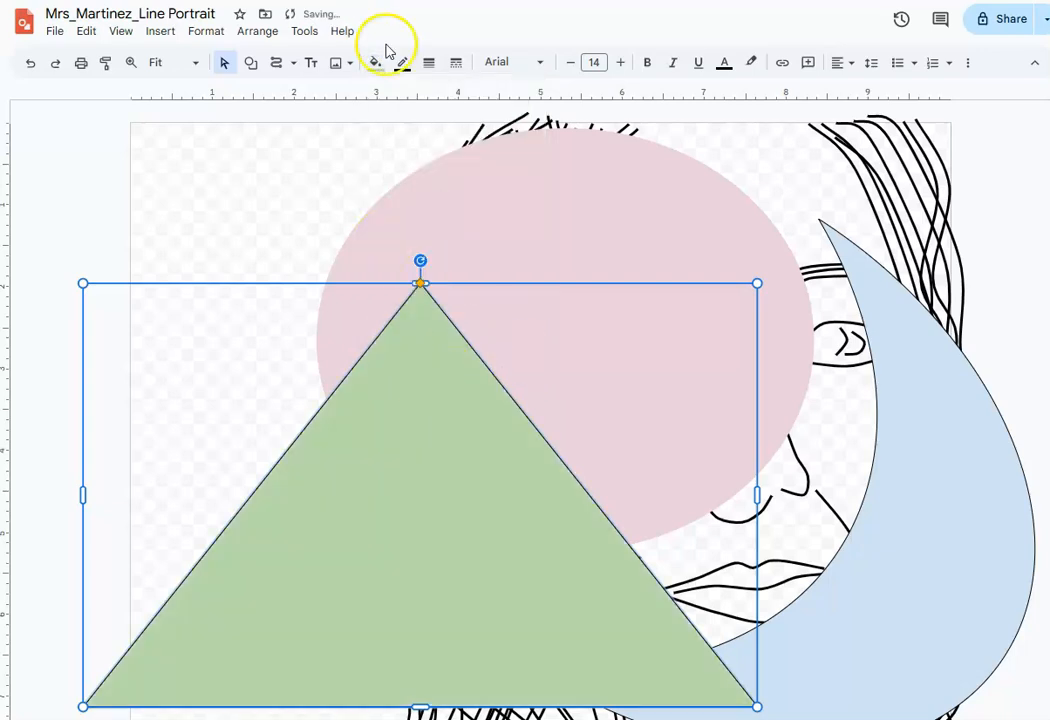
pyautogui.click(403, 65)
pyautogui.click(487, 284)
# Step: Fill the moon with pale yellow and make its border transparent
pyautogui.click(961, 429)
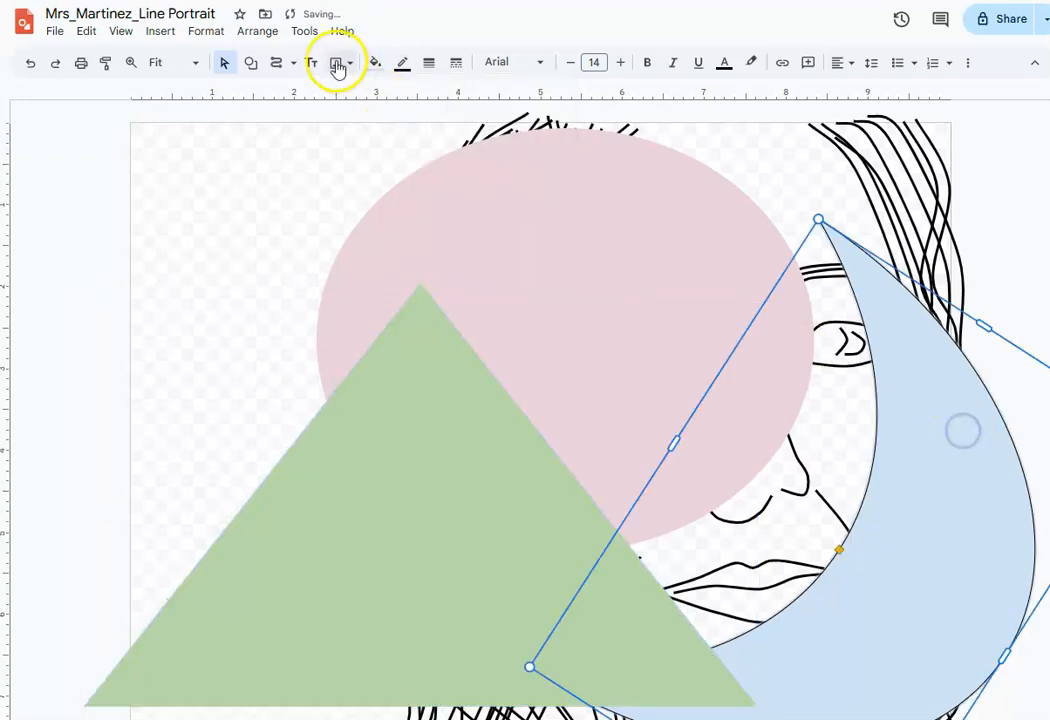
pyautogui.click(373, 66)
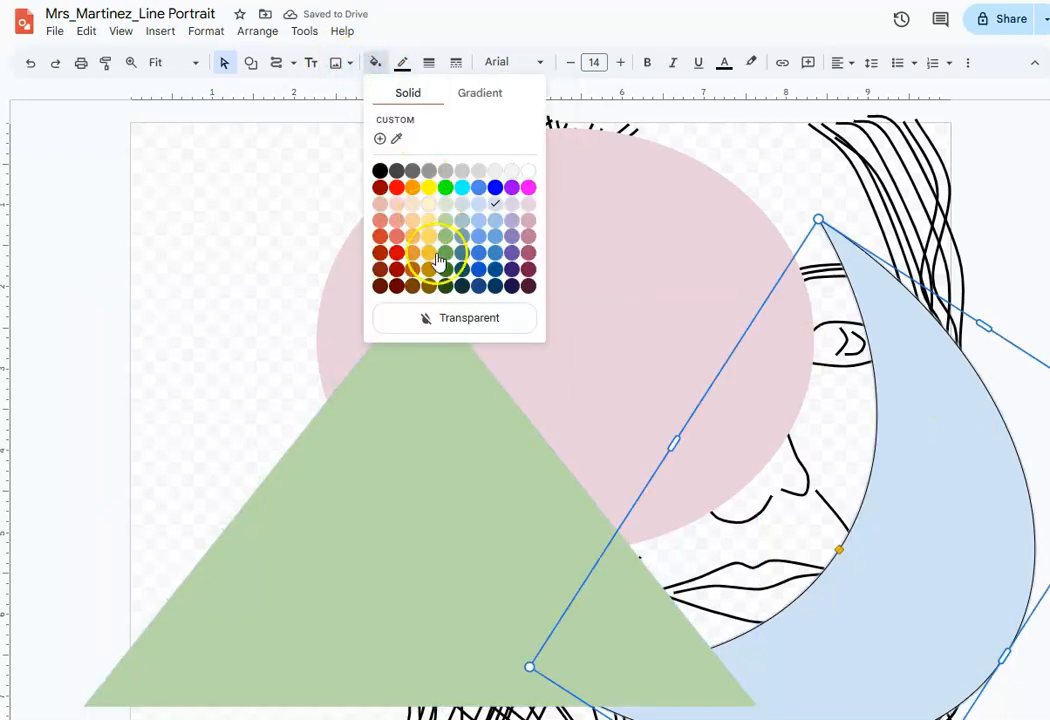
pyautogui.click(431, 204)
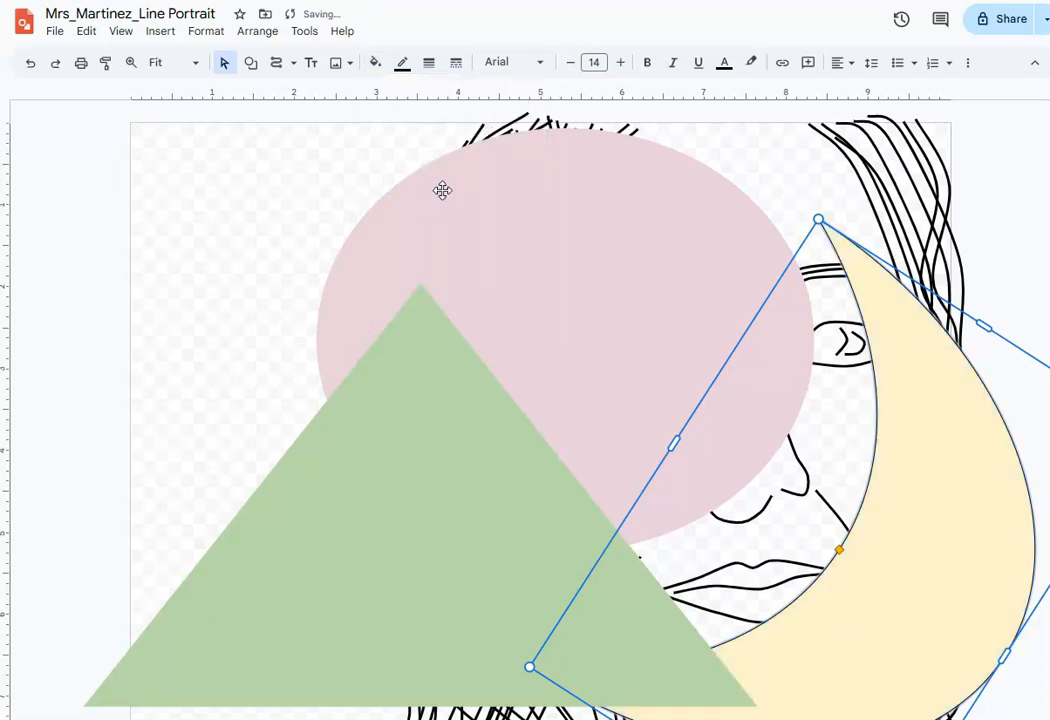
pyautogui.click(402, 64)
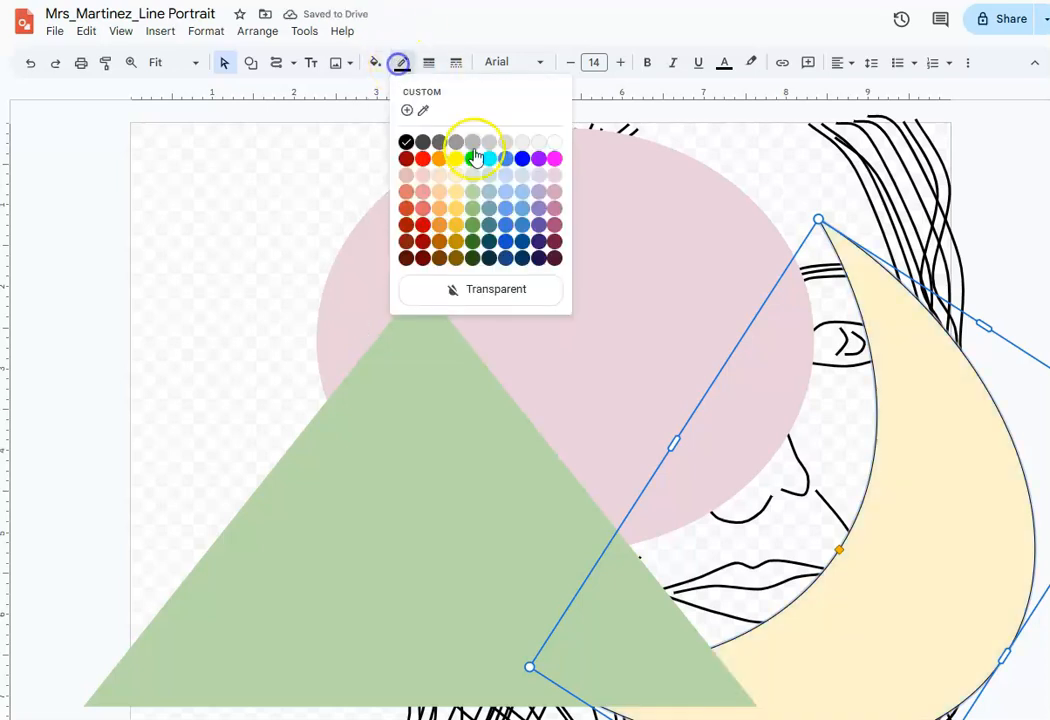
pyautogui.click(500, 286)
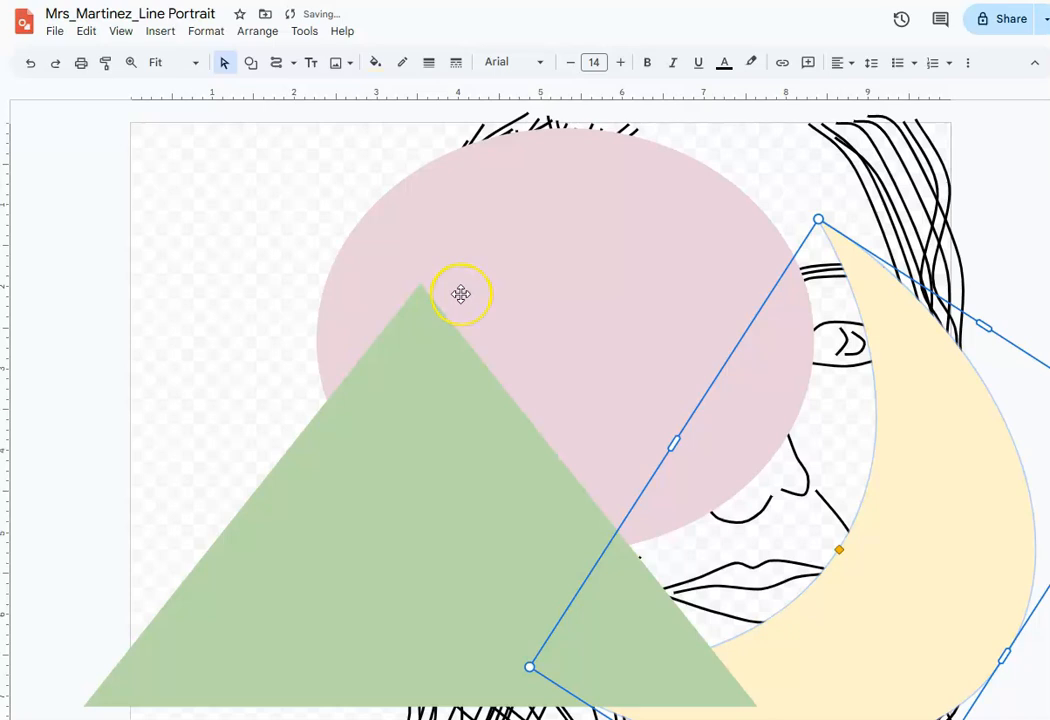
# Step: Select the moon, oval and triangle together and send them to the back, behind the portrait lines
pyautogui.keyDown('shift'); pyautogui.click(461, 296); pyautogui.keyUp('shift')
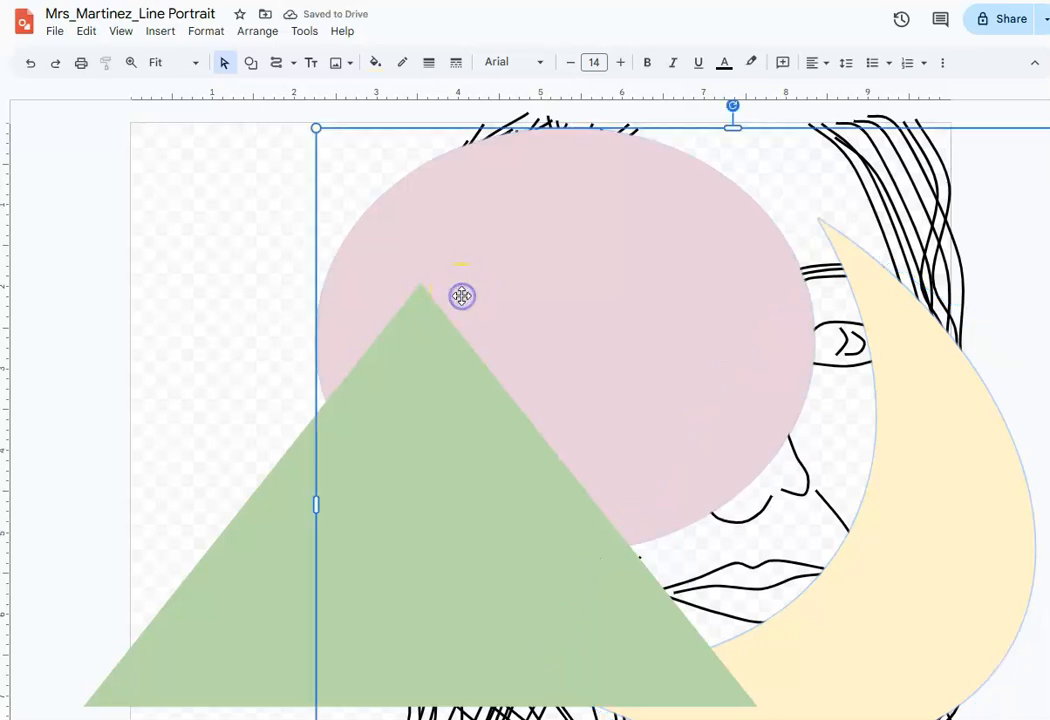
pyautogui.keyDown('shift'); pyautogui.click(408, 395); pyautogui.keyUp('shift')
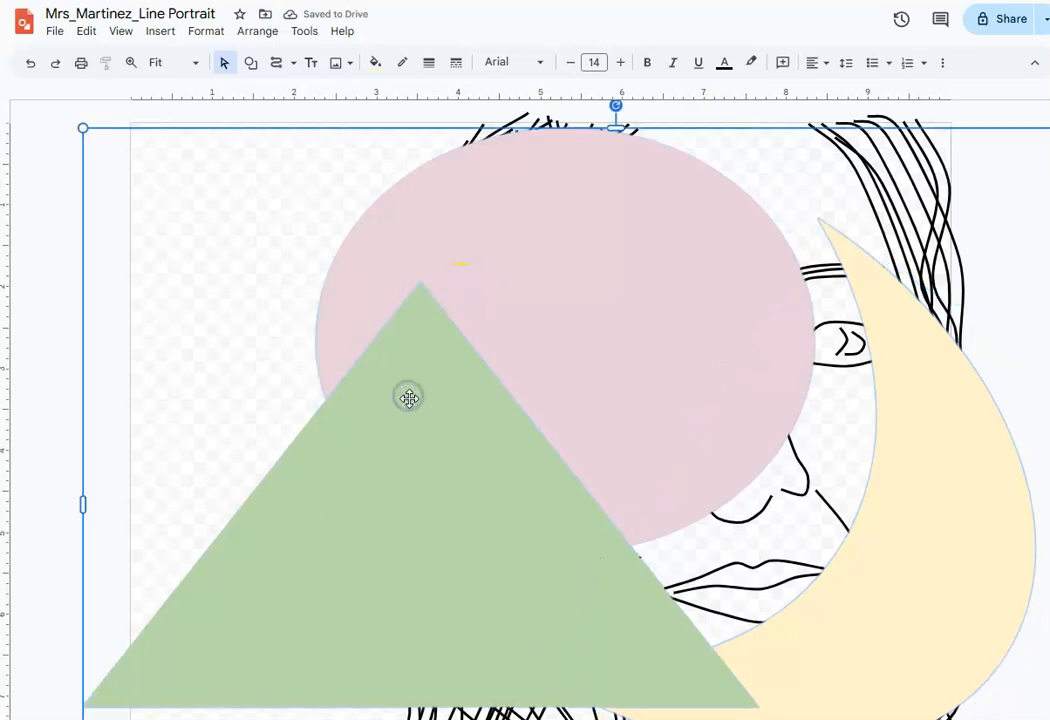
pyautogui.click(255, 31)
pyautogui.moveTo(300, 62)
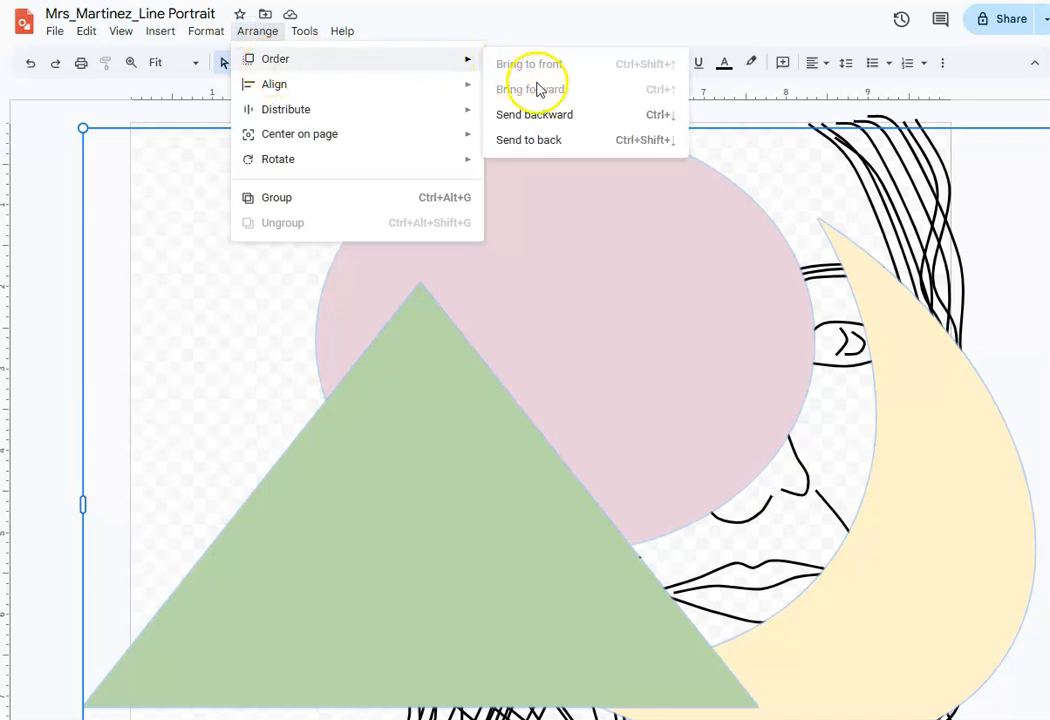
pyautogui.click(570, 140)
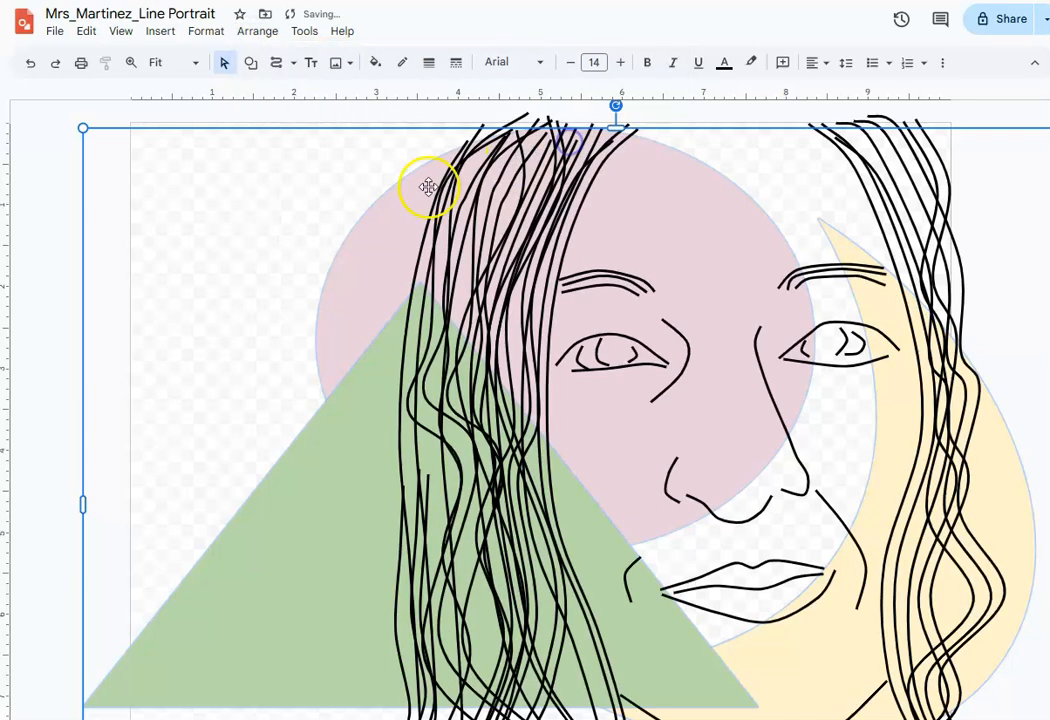
pyautogui.click(50, 226)
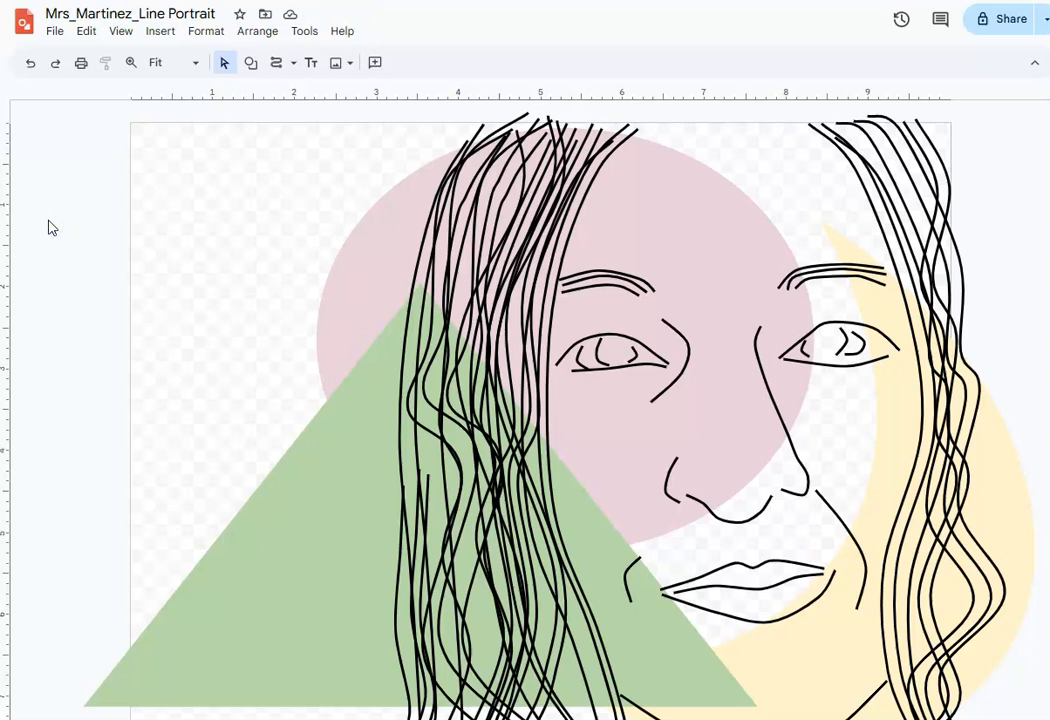
# Step: Enlarge the moon so its tip reaches above the top of the canvas, and shift it slightly left
pyautogui.click(1015, 488)
pyautogui.moveTo(819, 219); pyautogui.dragTo(787, 108)
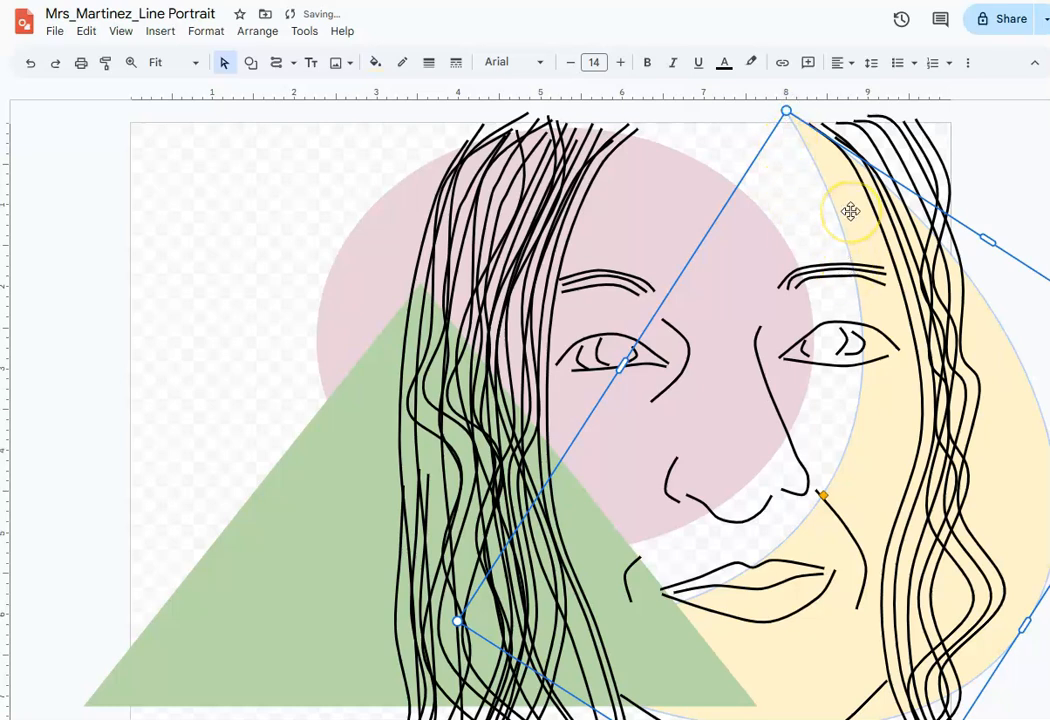
pyautogui.moveTo(848, 209); pyautogui.dragTo(825, 204)
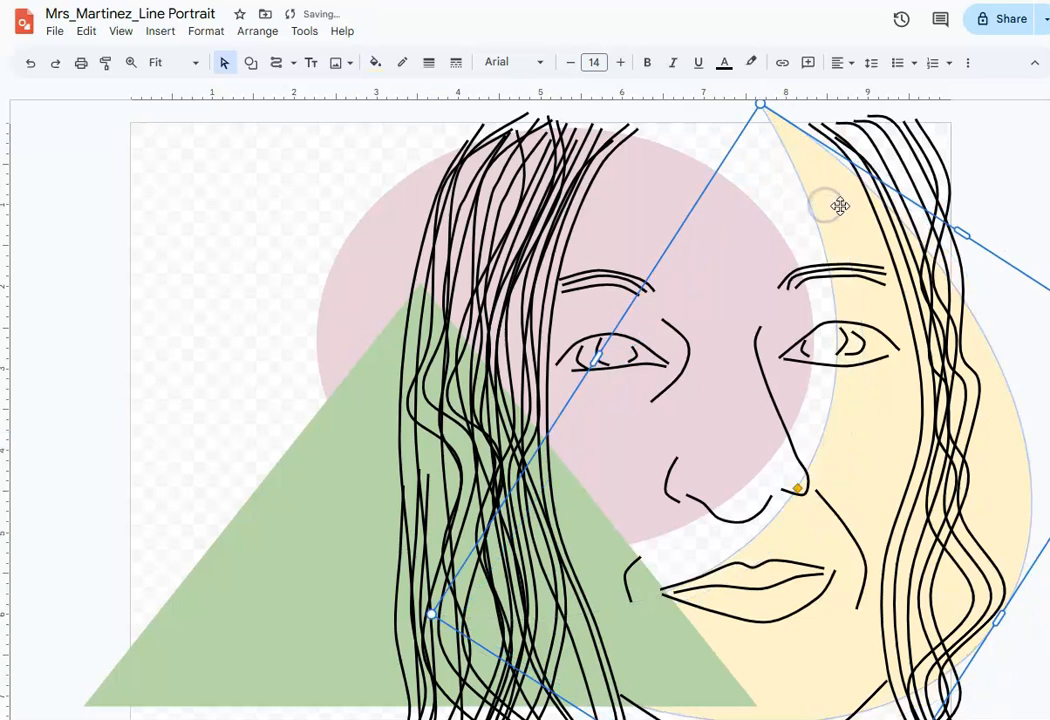
pyautogui.click(1002, 206)
# Step: Widen the pink oval leftward so it extends well past the portrait's left hair
pyautogui.click(380, 265)
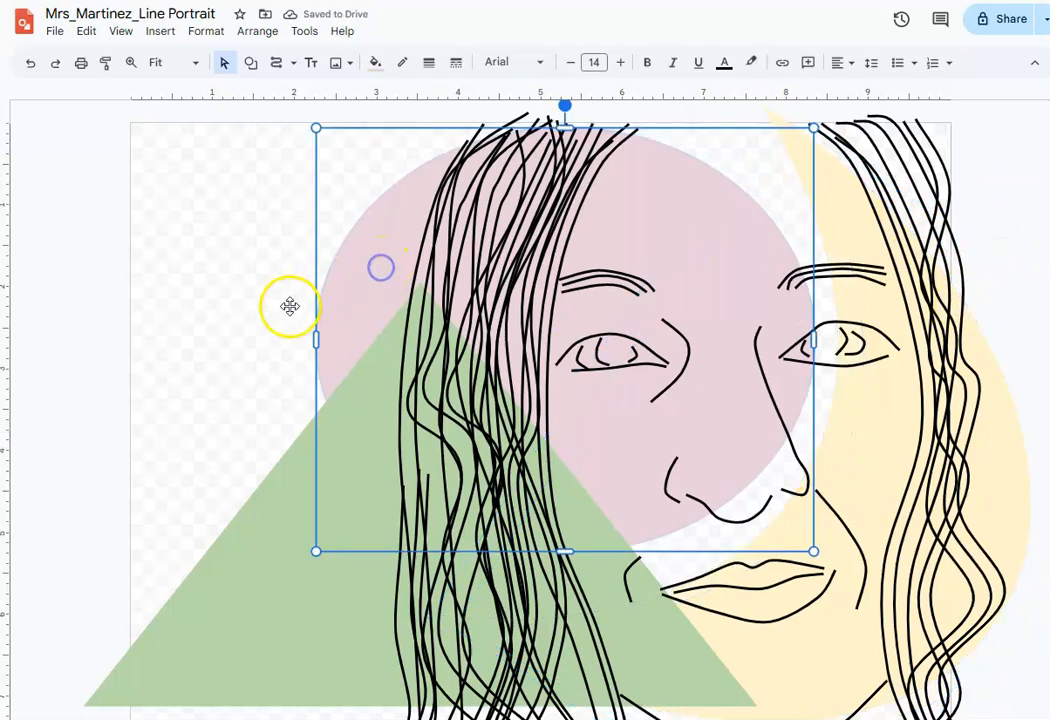
pyautogui.moveTo(316, 341); pyautogui.dragTo(188, 326)
pyautogui.click(62, 332)
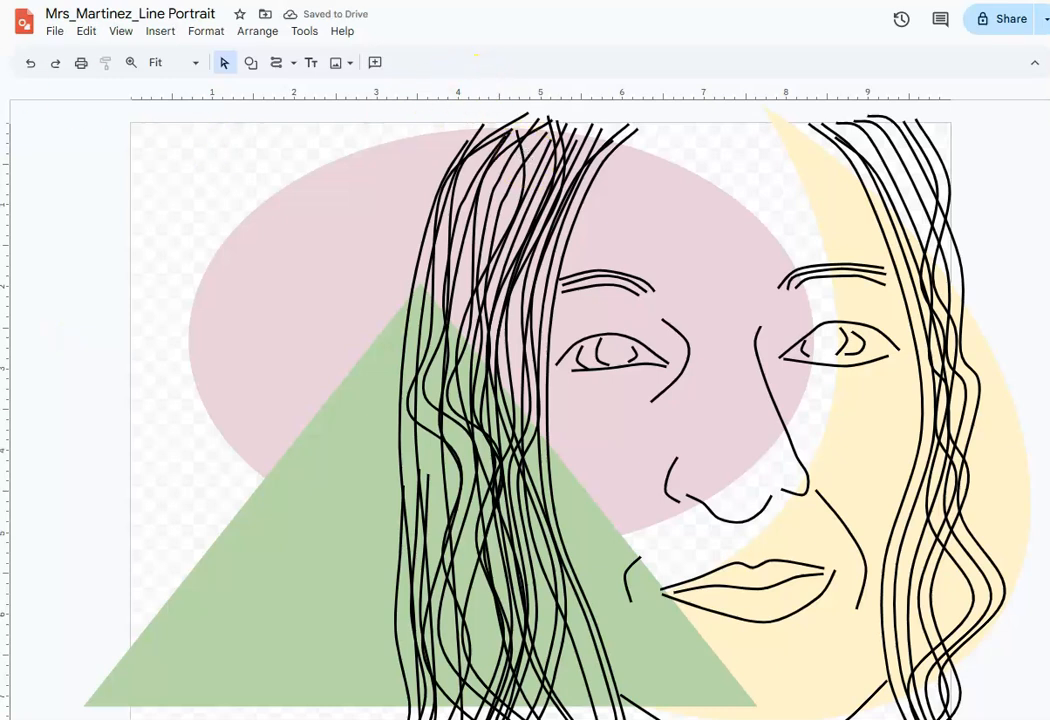
# Step: Download the drawing as a PNG image, open the downloaded file and dismiss the app chooser
pyautogui.click(56, 36)
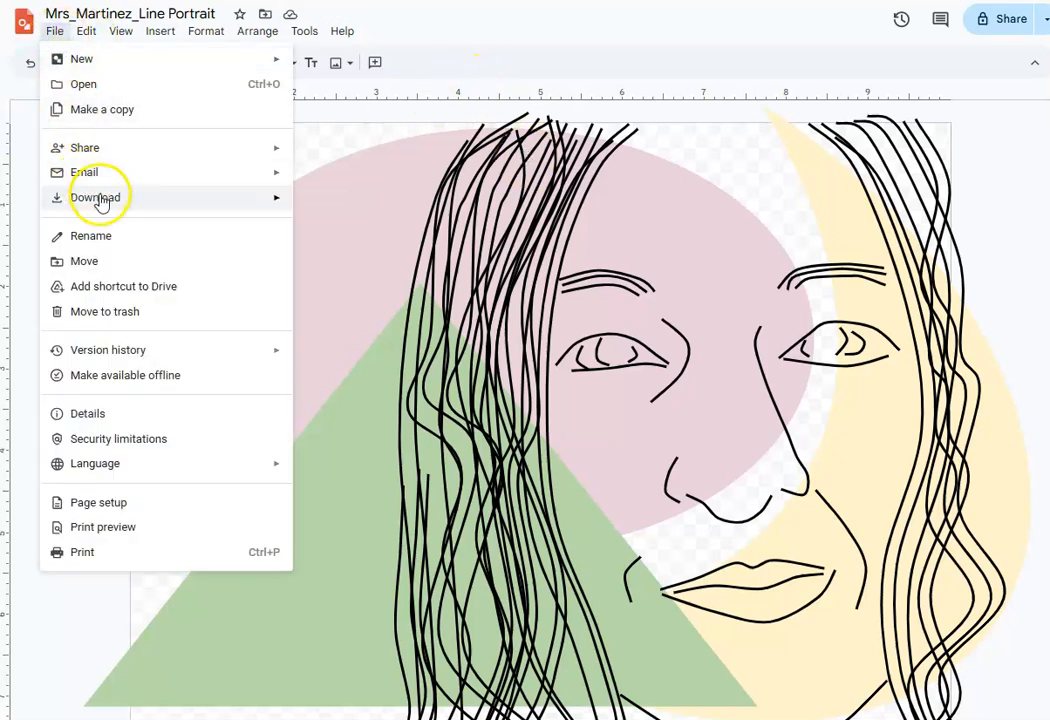
pyautogui.moveTo(287, 199)
pyautogui.click(345, 253)
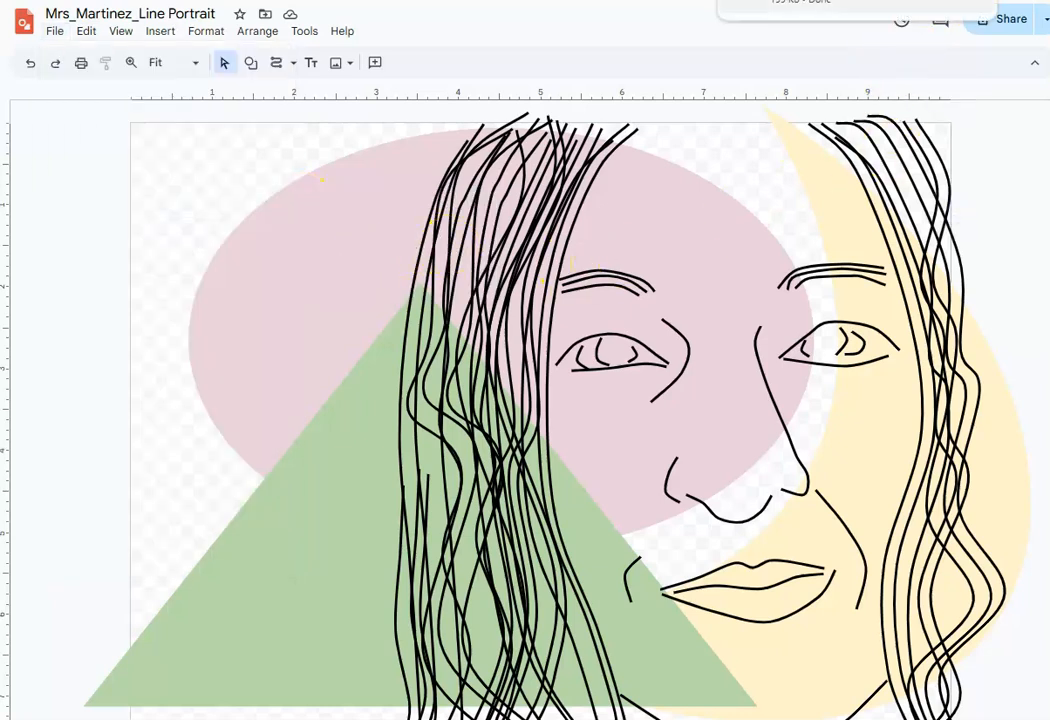
pyautogui.click(800, 5)
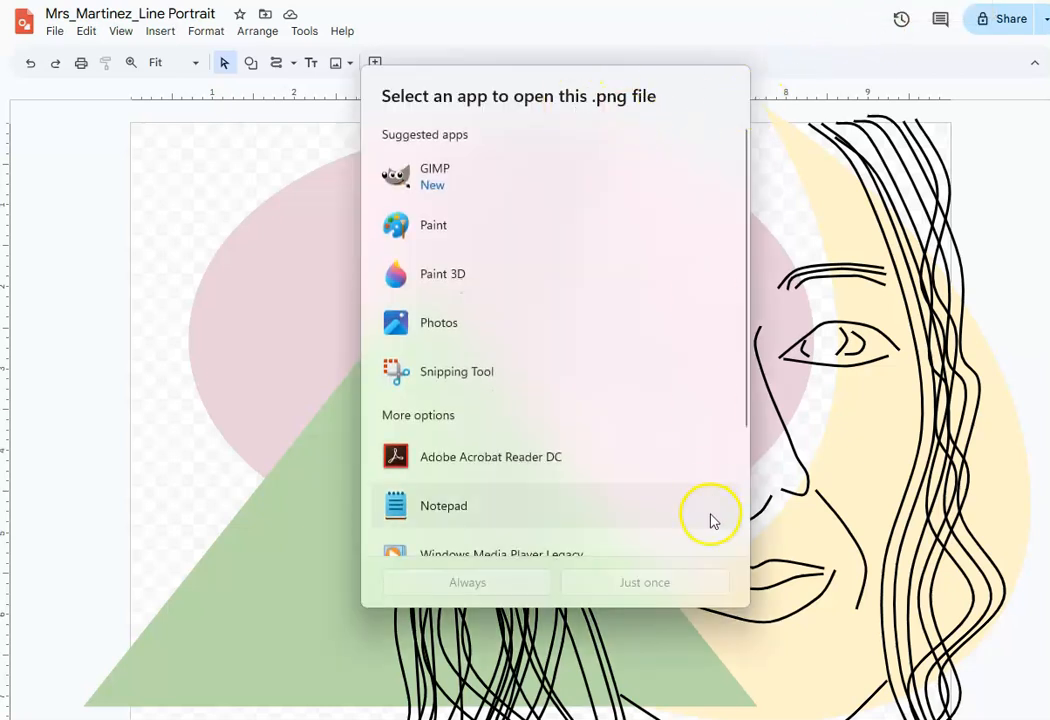
pyautogui.click(813, 61)
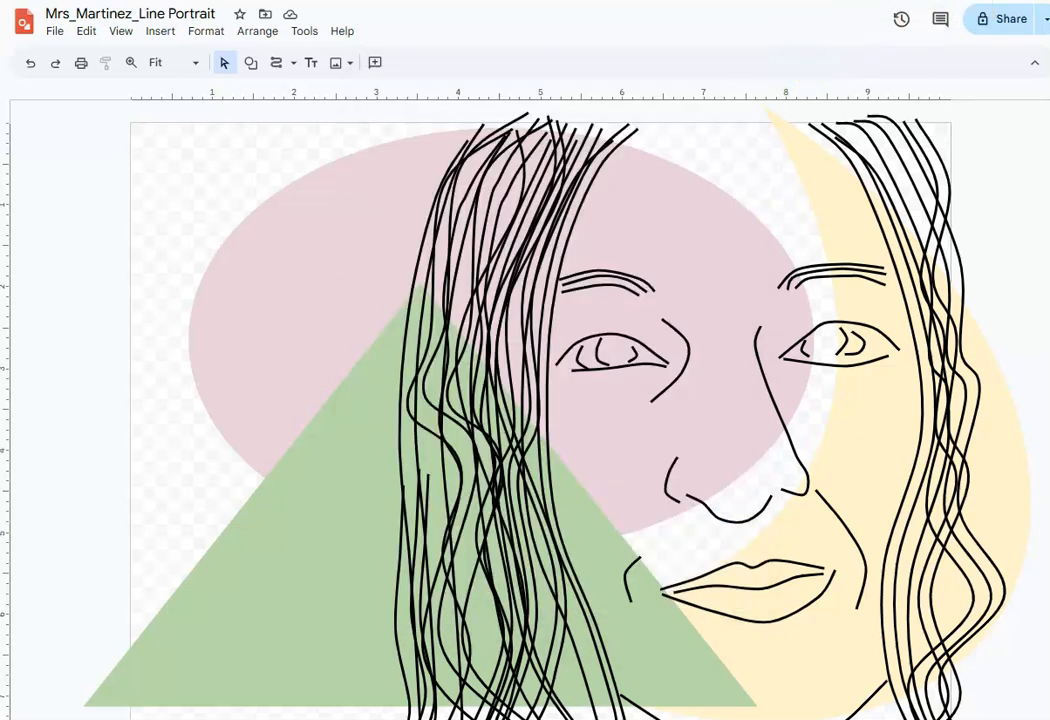
# Step: Open the downloaded PNG with Photos as the permanent default app, check the whole exported image, and return to the drawing
pyautogui.click(966, 2)
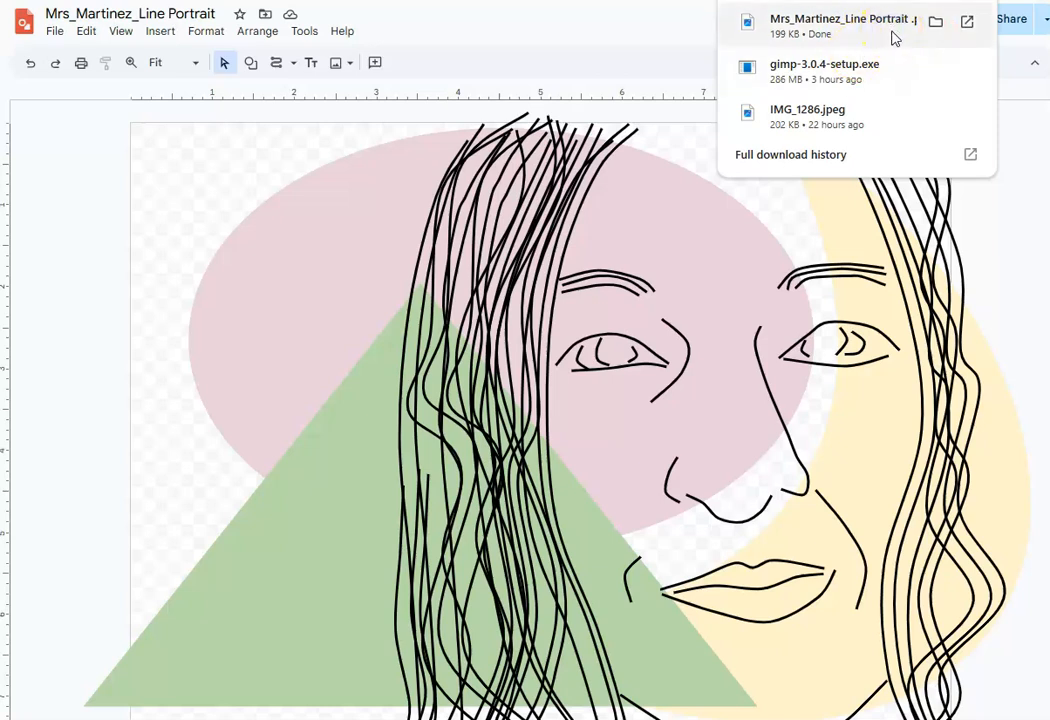
pyautogui.click(905, 37)
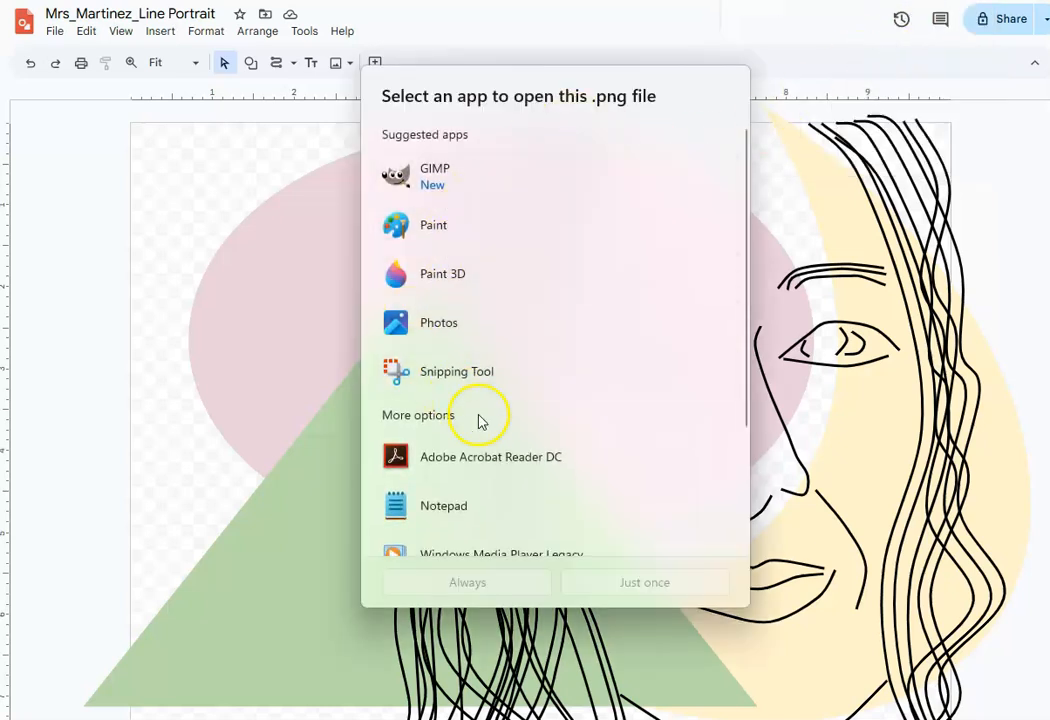
pyautogui.click(458, 340)
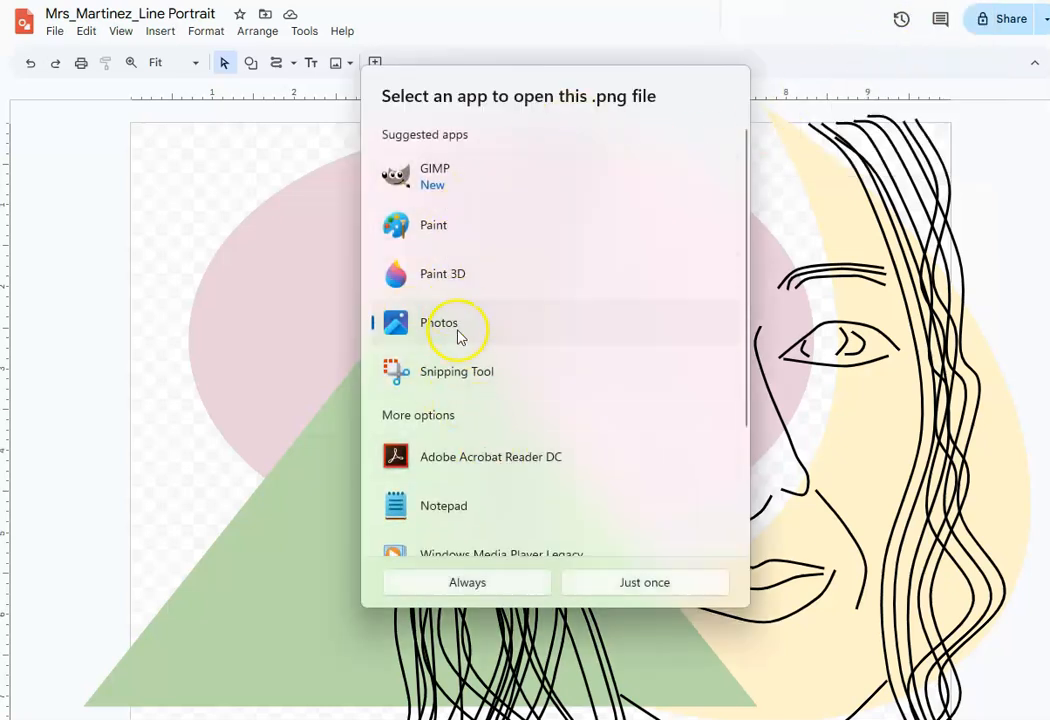
pyautogui.click(521, 588)
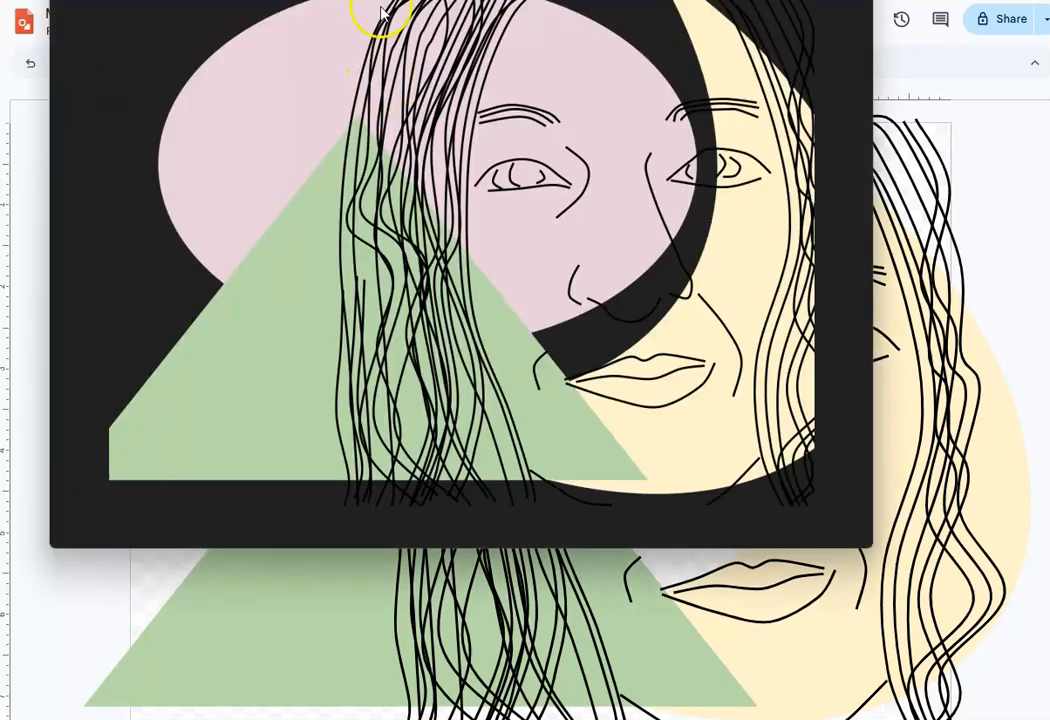
pyautogui.moveTo(358, 0); pyautogui.dragTo(456, 106)
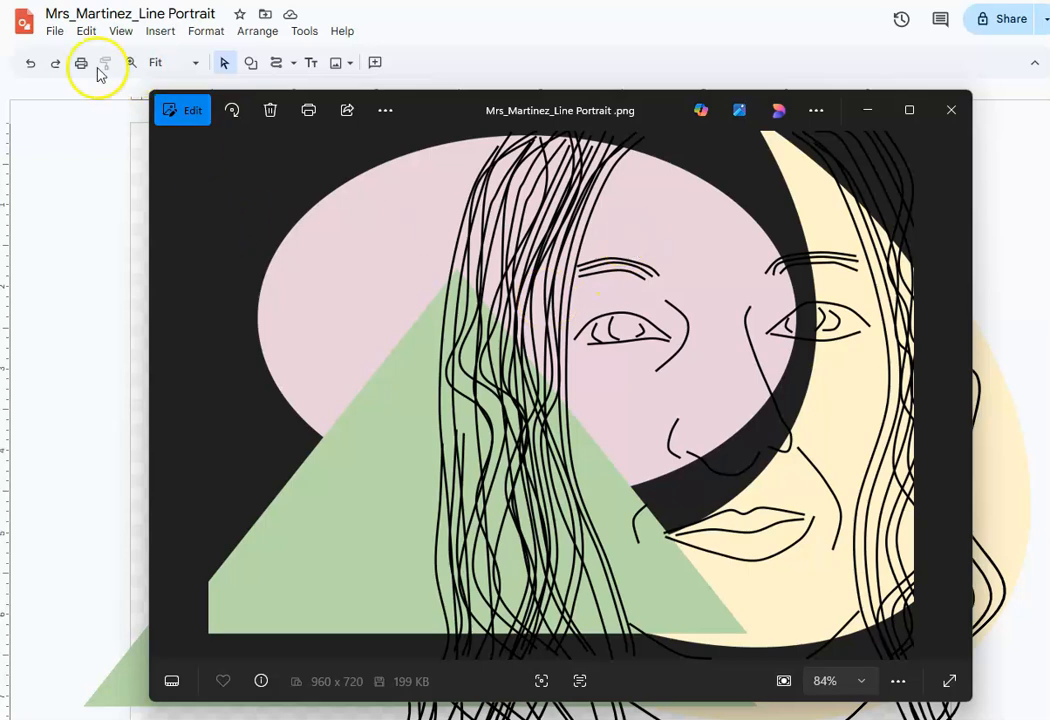
pyautogui.click(67, 129)
pyautogui.click(714, 294)
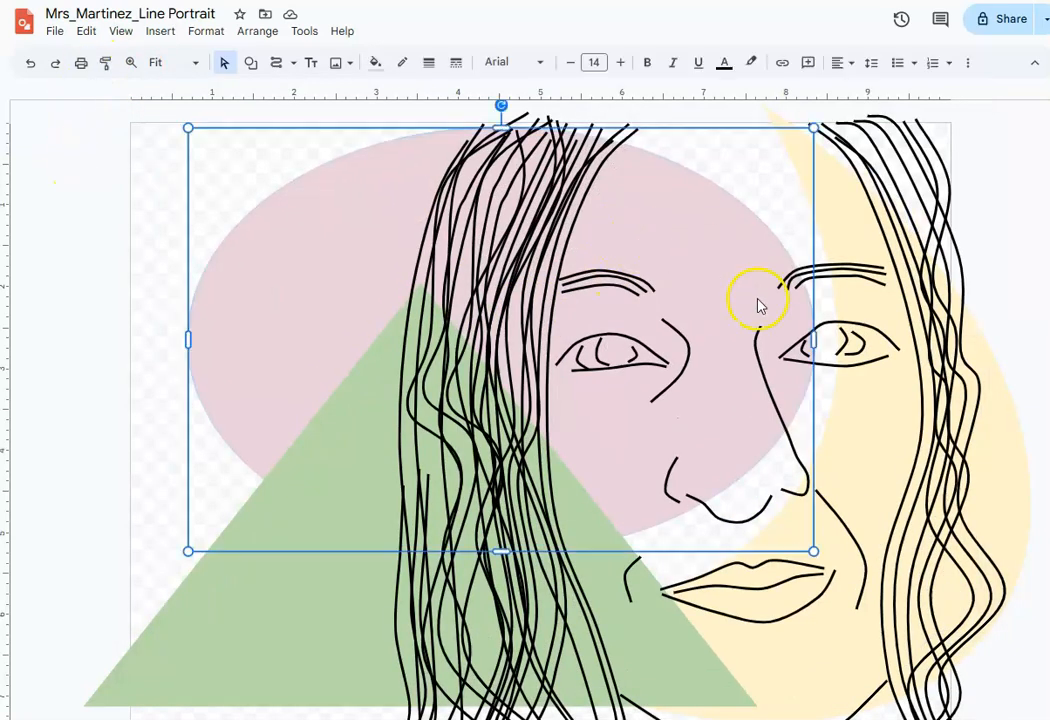
pyautogui.moveTo(815, 340); pyautogui.dragTo(811, 487)
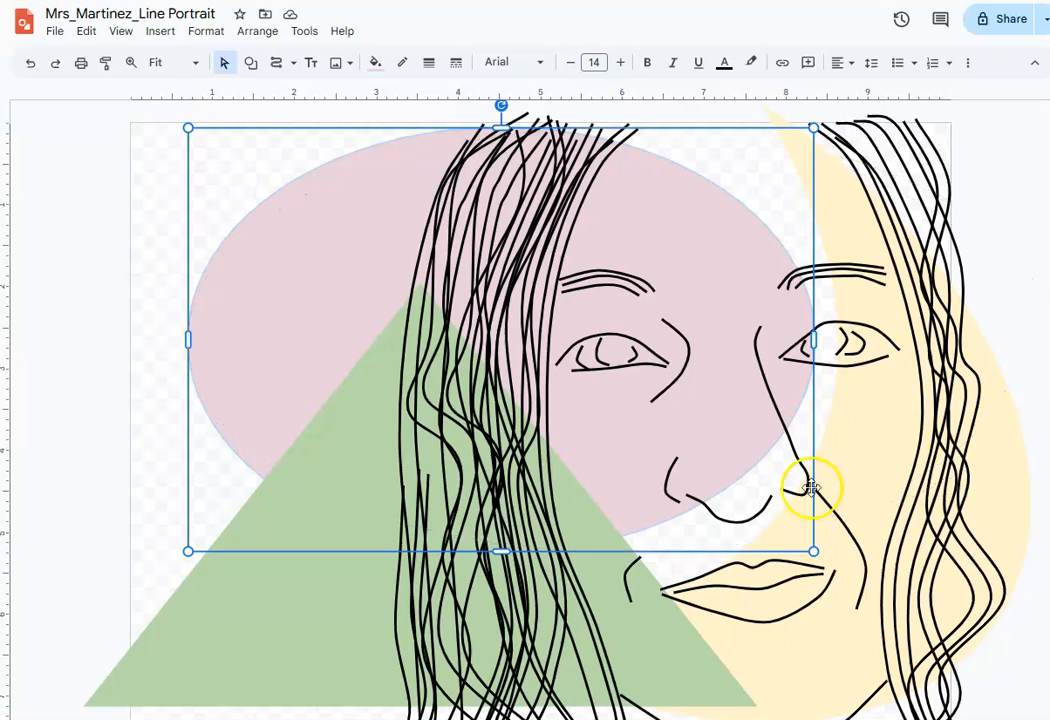
pyautogui.moveTo(812, 341); pyautogui.dragTo(819, 338)
pyautogui.click(27, 67)
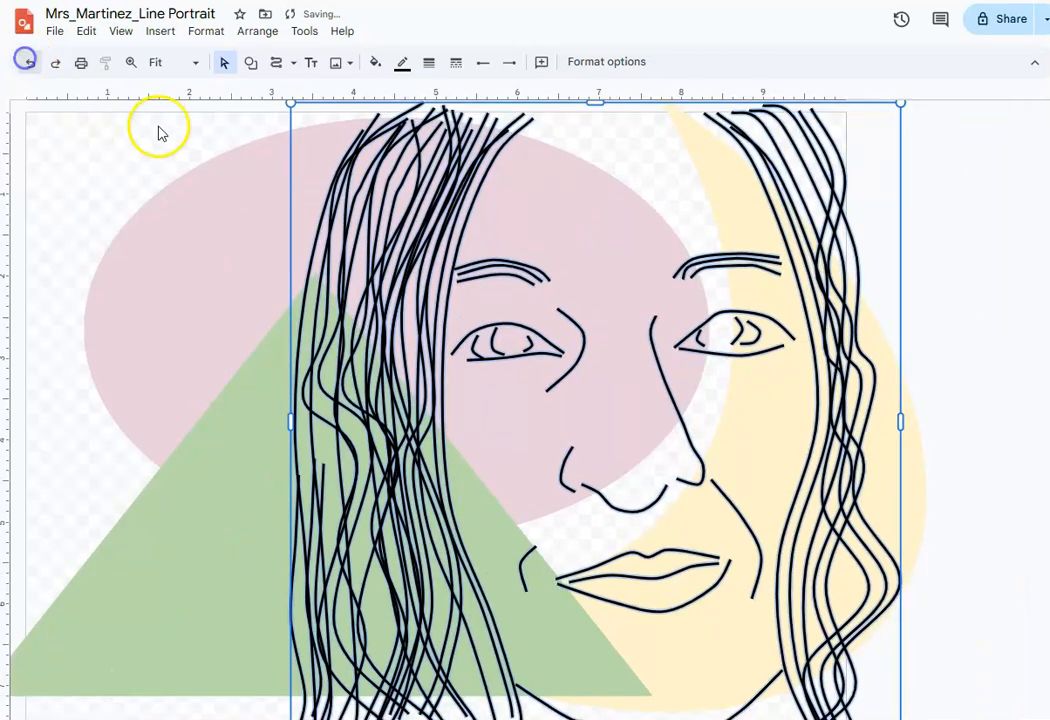
# Step: Widen the pink oval rightward so it reaches past both eyes to the portrait's right-hand hair
pyautogui.click(548, 242)
pyautogui.moveTo(712, 337); pyautogui.dragTo(874, 330)
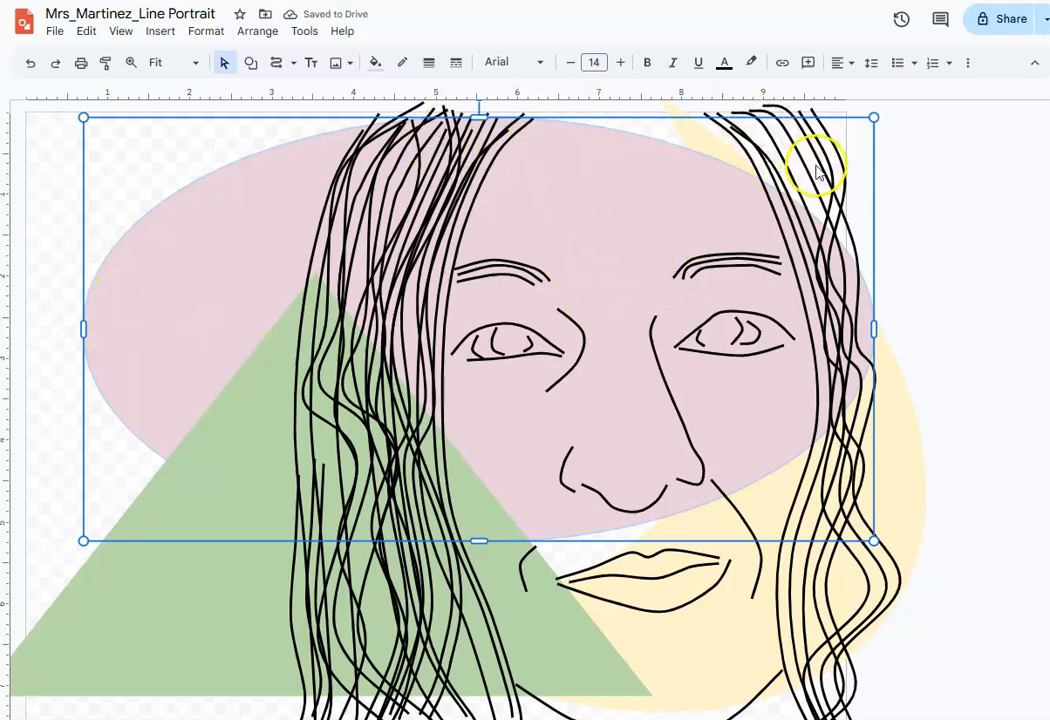
# Step: Stretch the yellow moon up and to the right so more of it shows behind the right-hand hair
pyautogui.click(713, 147)
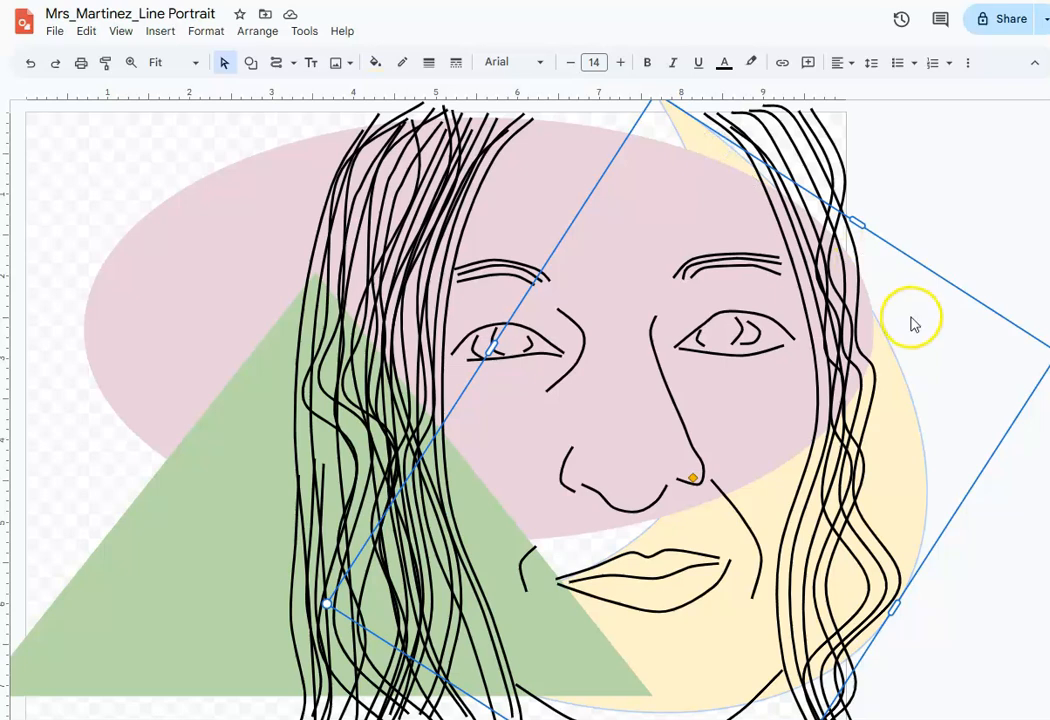
pyautogui.click(860, 221)
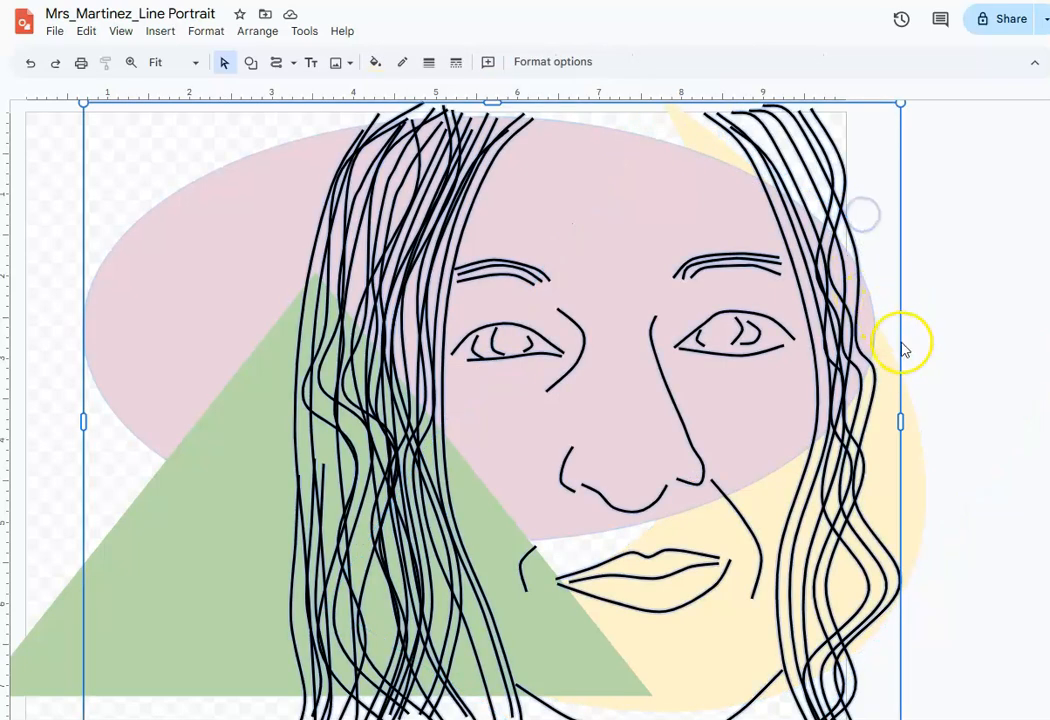
pyautogui.click(912, 426)
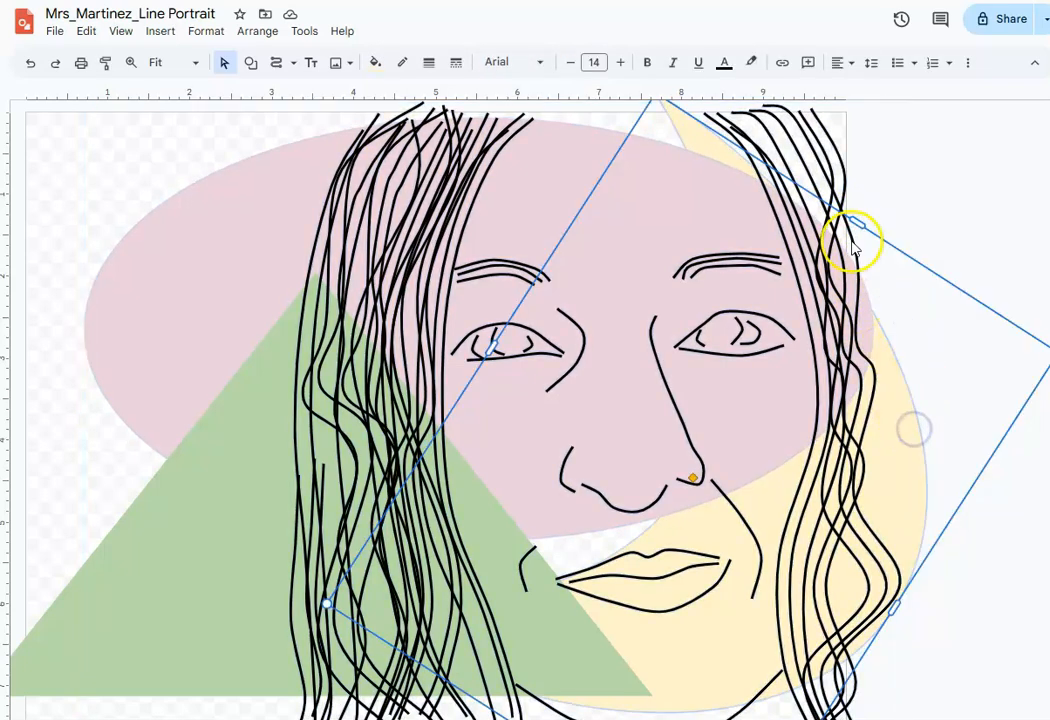
pyautogui.moveTo(857, 222); pyautogui.dragTo(886, 186)
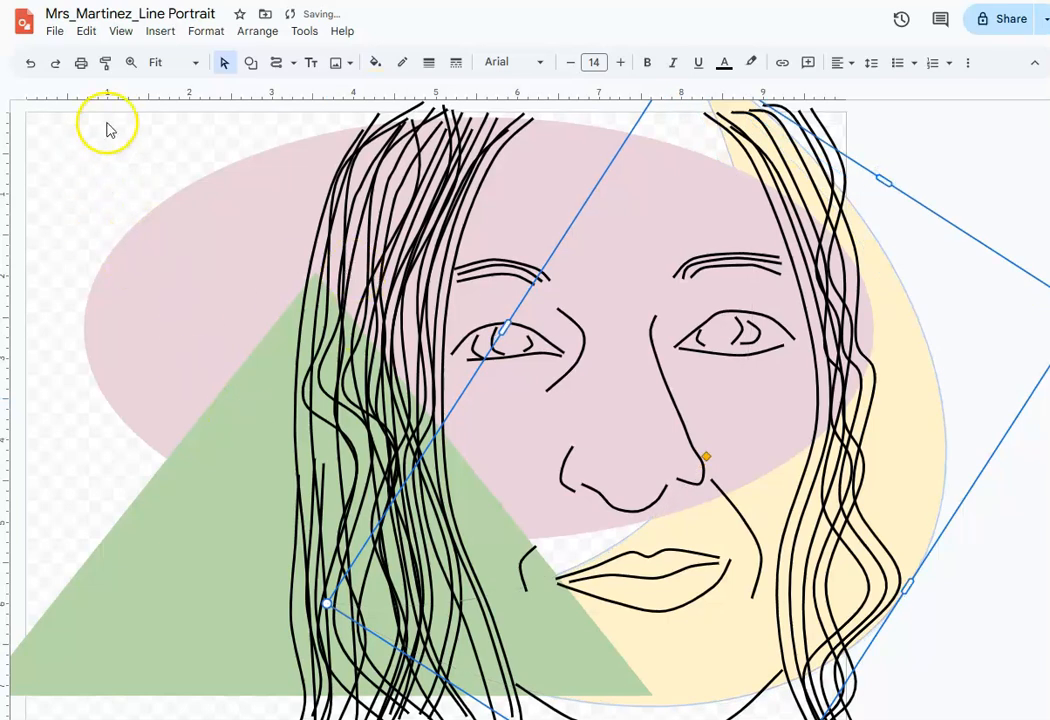
# Step: Download the adjusted drawing as a PNG image and open it in Photos with the whole picture in view
pyautogui.click(55, 31)
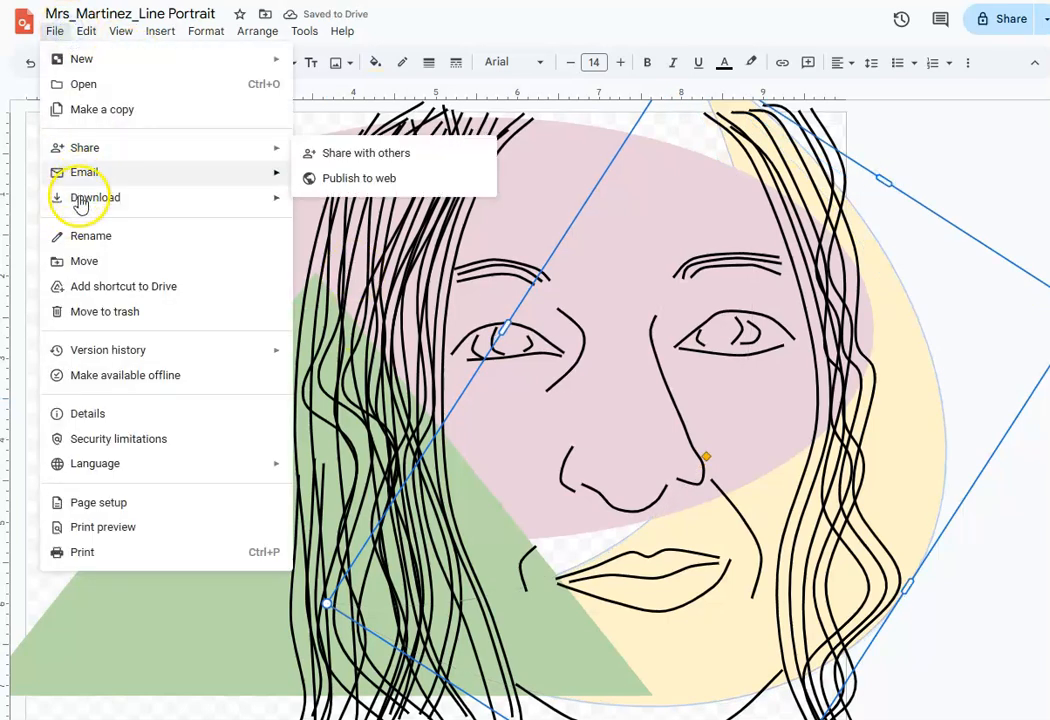
pyautogui.moveTo(52, 198)
pyautogui.click(355, 255)
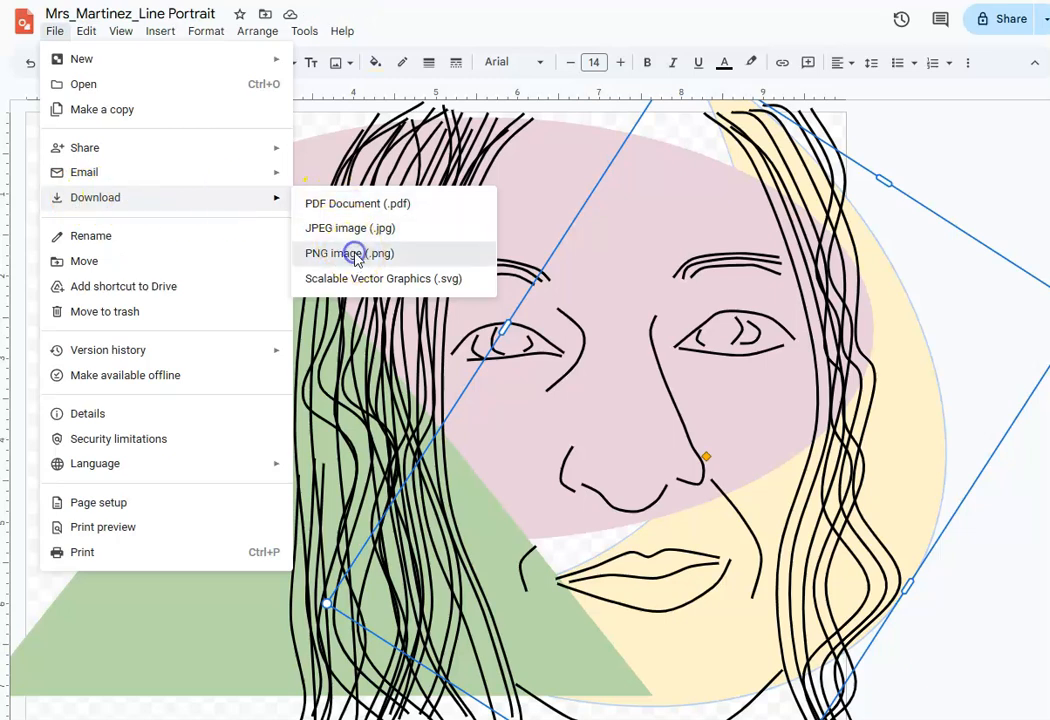
pyautogui.click(800, 2)
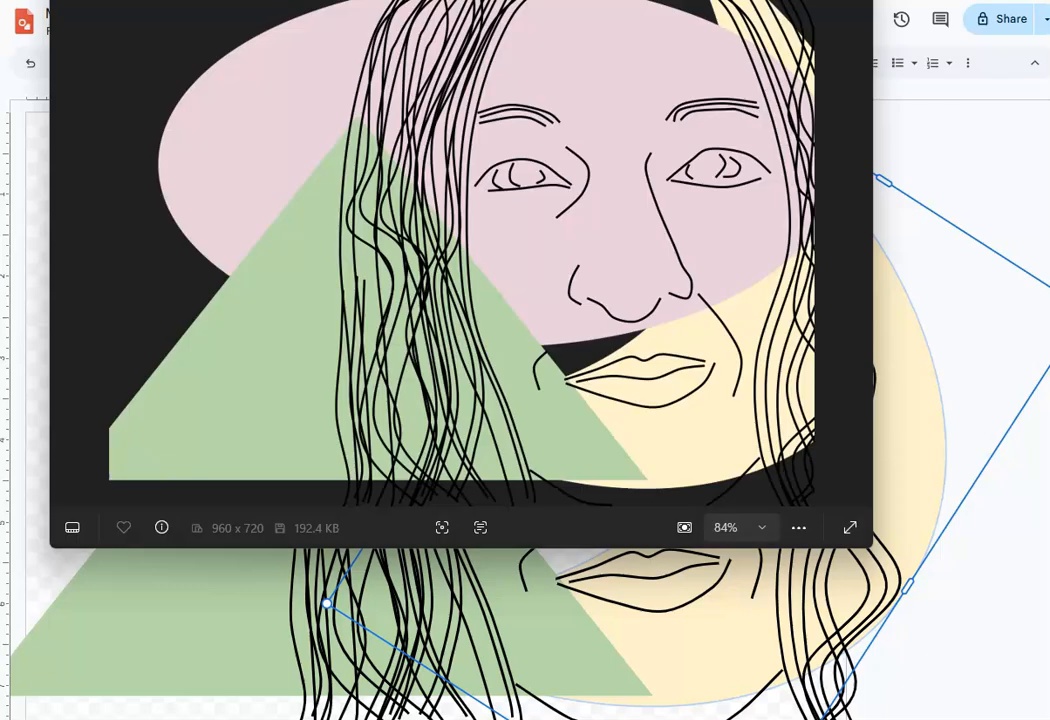
pyautogui.moveTo(485, 1); pyautogui.dragTo(570, 95)
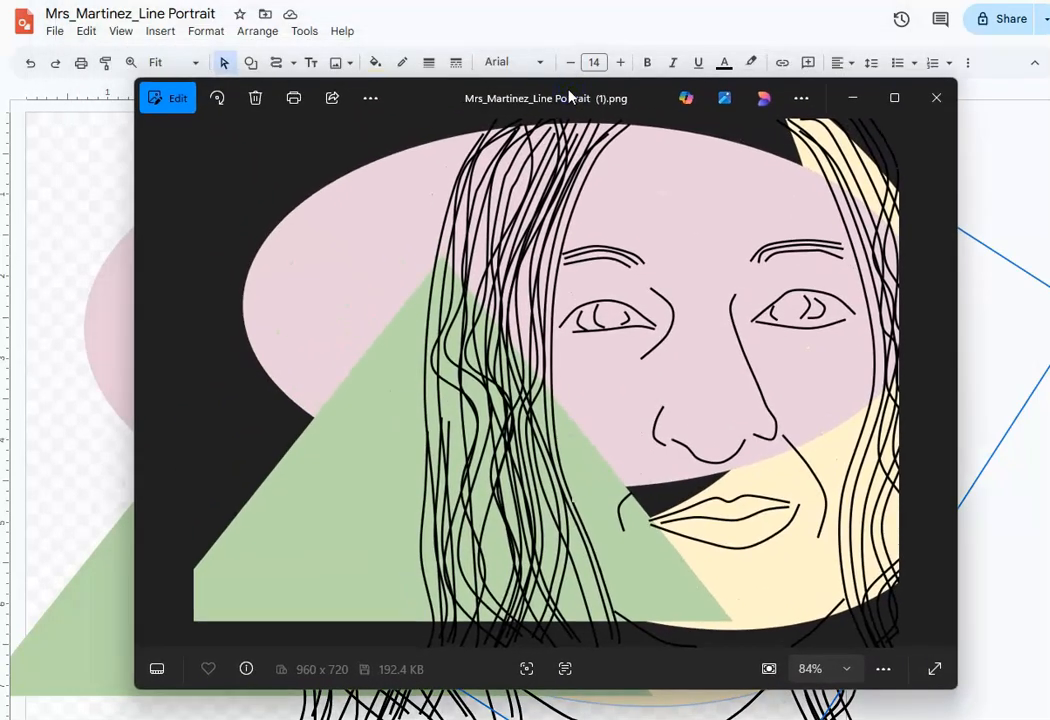